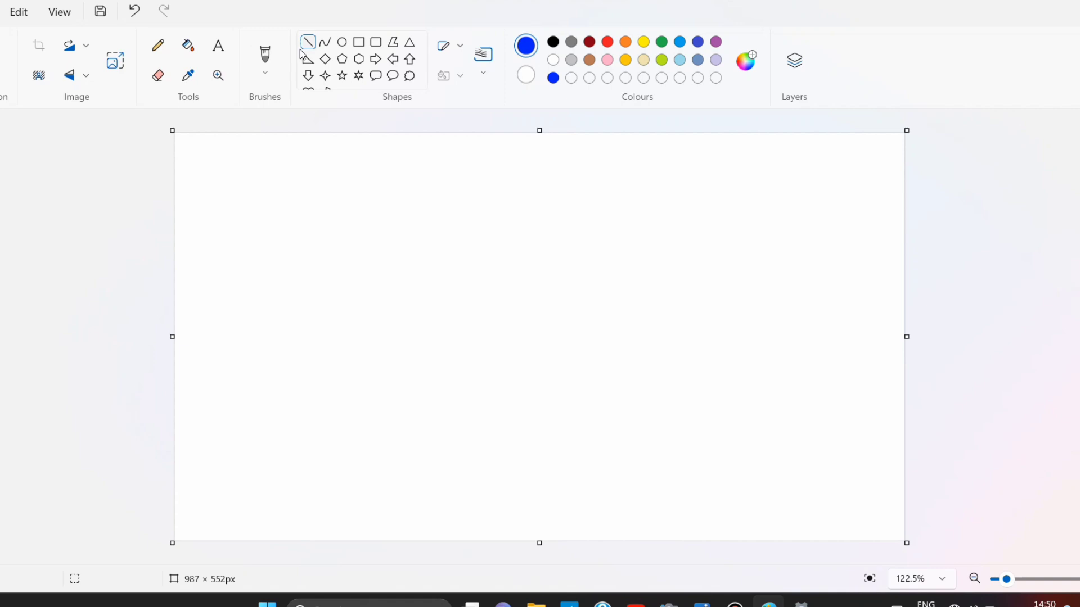
- Draw a light grey diagonal line across the canvas's lower-right corner and fill the triangle below it with the same grey
{"action": "left_click", "coordinate": [570, 60]}
{"action": "left_click_drag", "start_coordinate": [887, 349], "coordinate": [543, 563]}
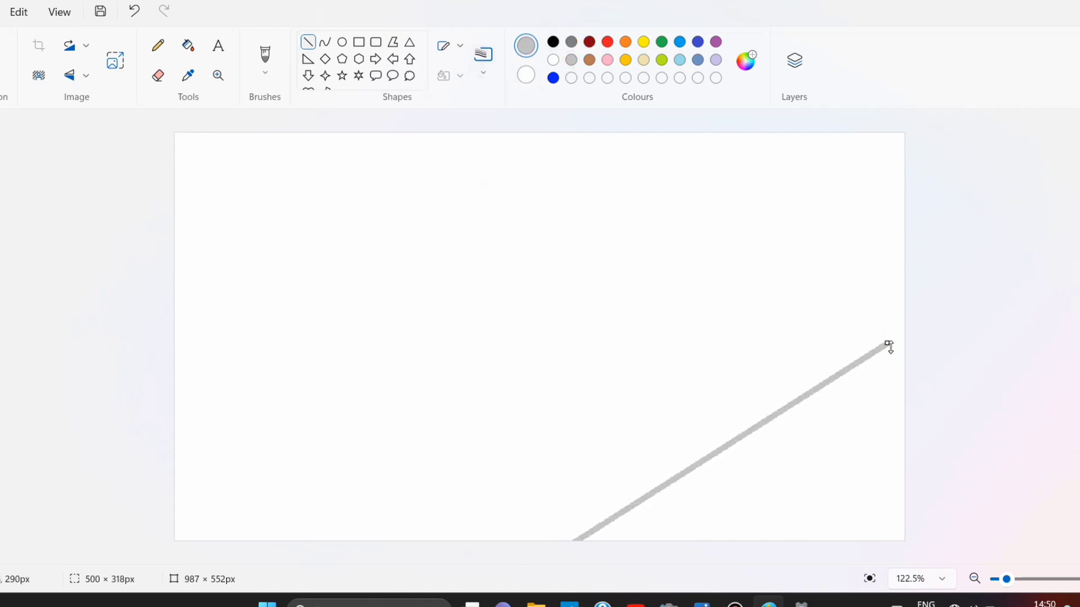
{"action": "left_click_drag", "start_coordinate": [889, 346], "coordinate": [942, 313]}
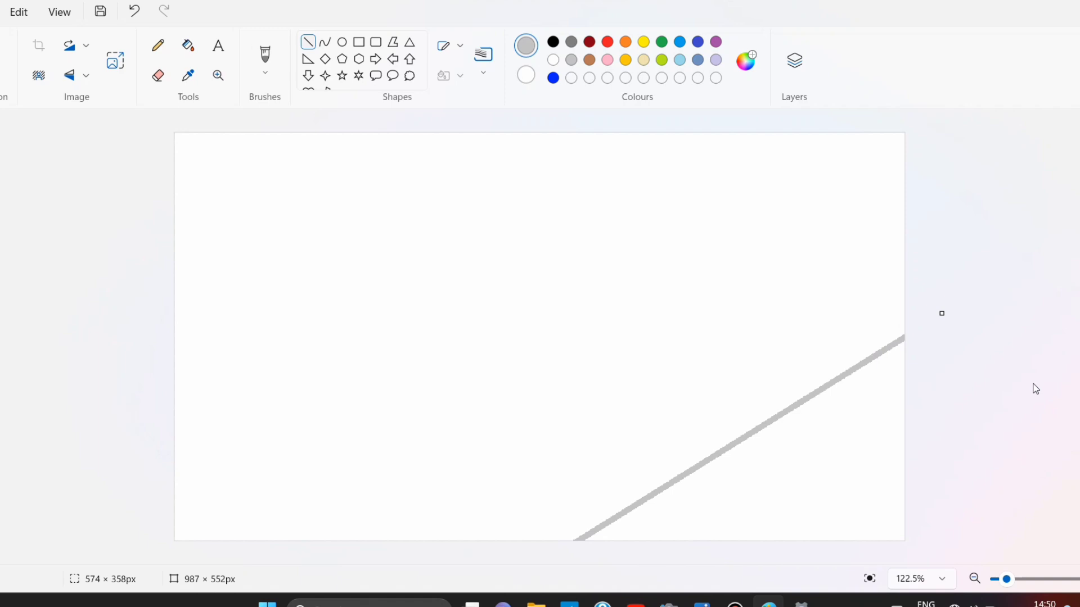
{"action": "left_click", "coordinate": [187, 45]}
{"action": "left_click", "coordinate": [788, 472]}
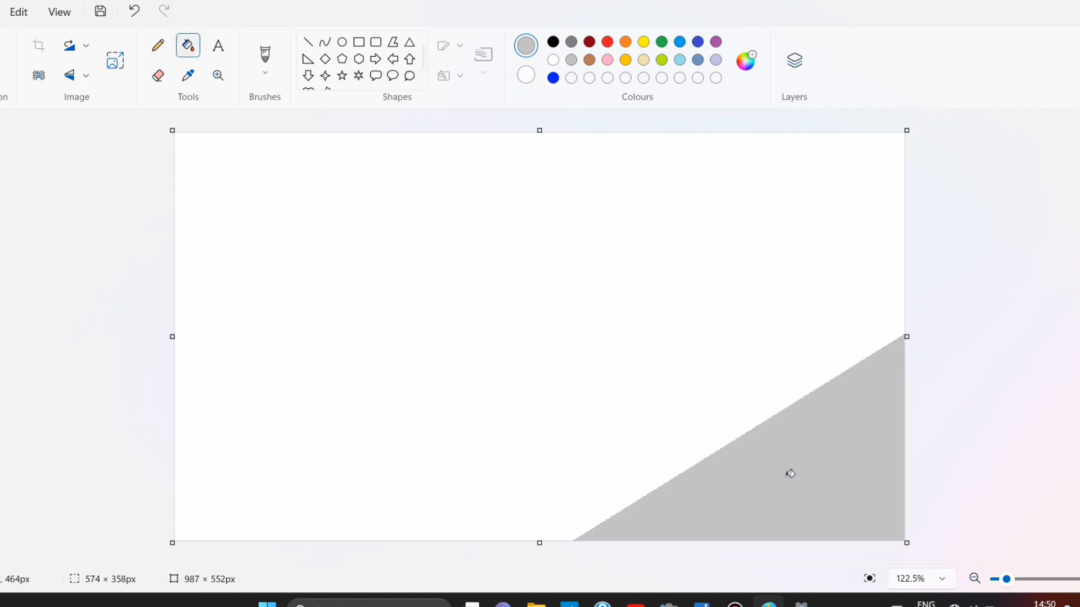
- Refill the corner triangle with grey #E0E0E0, try the same grey on the white area, and undo that fill
{"action": "left_click", "coordinate": [745, 60]}
{"action": "left_click_drag", "start_coordinate": [581, 149], "coordinate": [582, 133]}
{"action": "left_click", "coordinate": [438, 489]}
{"action": "left_click", "coordinate": [706, 487]}
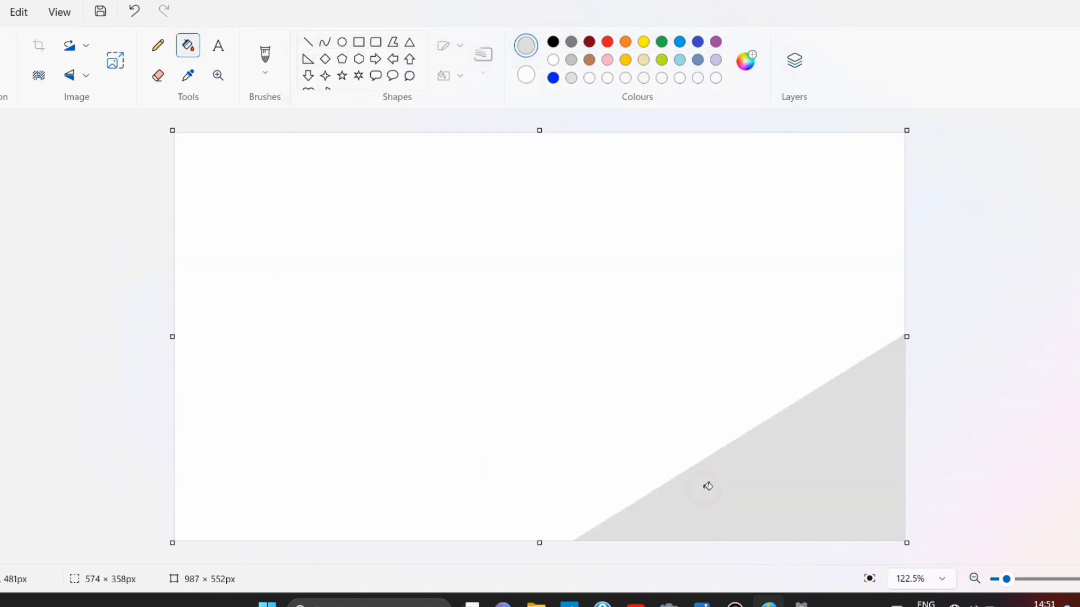
{"action": "left_click", "coordinate": [563, 343]}
{"action": "left_click", "coordinate": [135, 11]}
- Try a darker grey in the corner triangle, and refill it with light grey #E3E3E3
{"action": "left_click", "coordinate": [747, 70]}
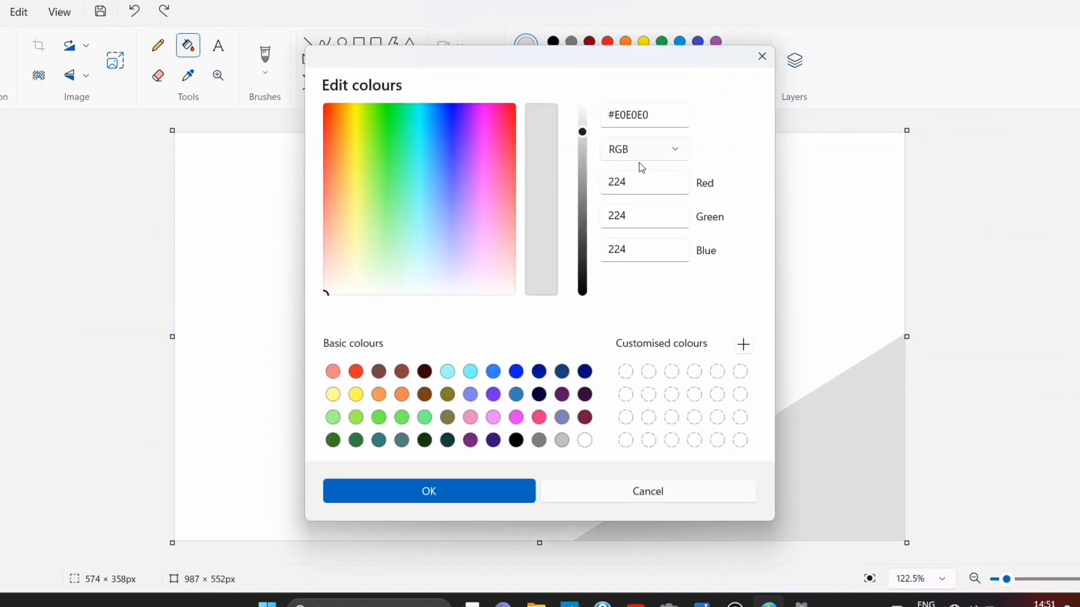
{"action": "left_click_drag", "start_coordinate": [583, 133], "coordinate": [587, 147]}
{"action": "left_click", "coordinate": [507, 491]}
{"action": "left_click", "coordinate": [708, 475]}
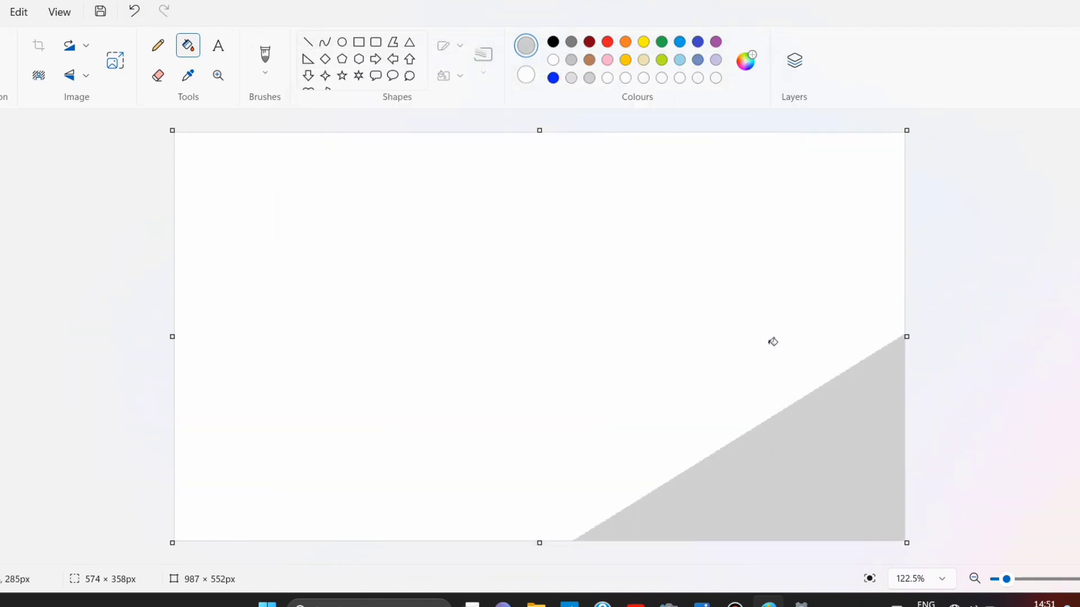
{"action": "left_click", "coordinate": [747, 61]}
{"action": "left_click_drag", "start_coordinate": [583, 141], "coordinate": [582, 125]}
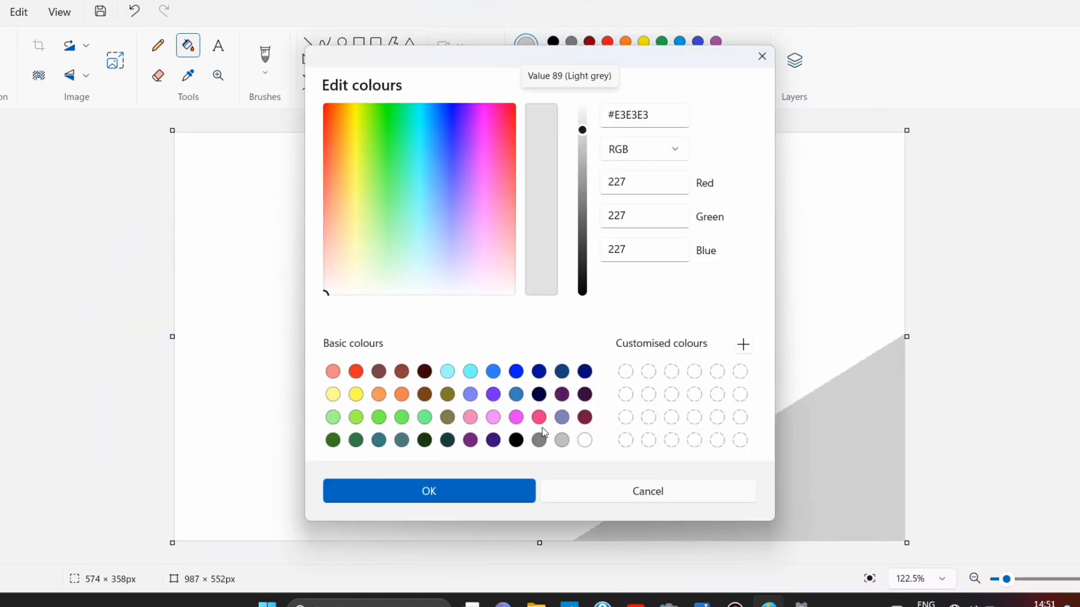
{"action": "left_click", "coordinate": [427, 489]}
{"action": "left_click", "coordinate": [815, 467]}
- Fill the corner triangle with a very light grey and the large area above it with a slightly darker grey
{"action": "left_click", "coordinate": [752, 72]}
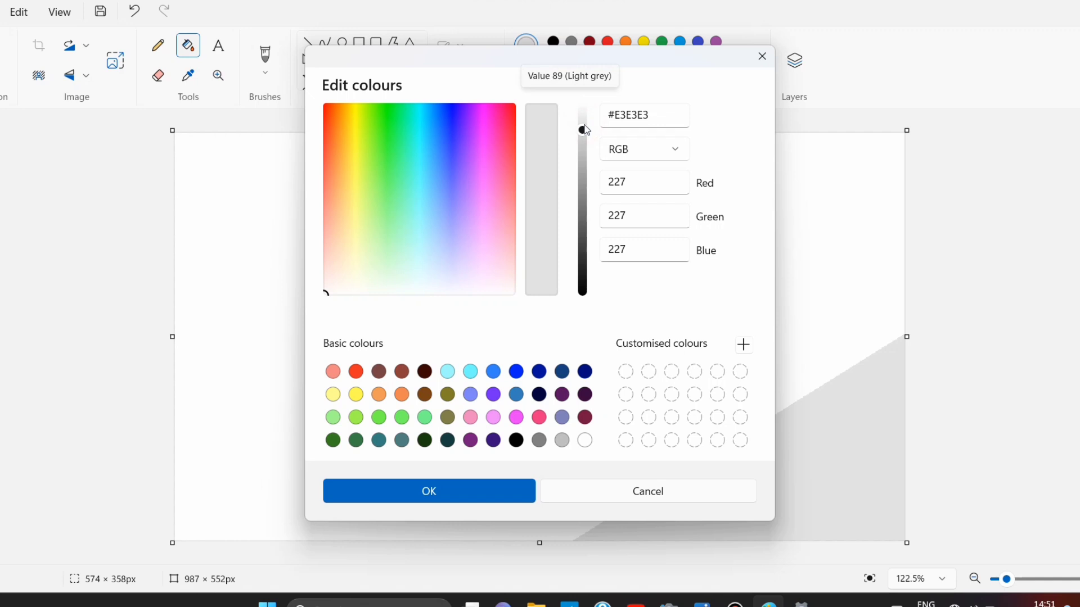
{"action": "mouse_move", "coordinate": [588, 131]}
{"action": "left_mouse_down"}
{"action": "mouse_move", "coordinate": [583, 148]}
{"action": "mouse_move", "coordinate": [581, 133]}
{"action": "left_mouse_up"}
{"action": "left_click", "coordinate": [510, 488]}
{"action": "left_click", "coordinate": [512, 306]}
{"action": "left_click", "coordinate": [749, 68]}
{"action": "left_click", "coordinate": [429, 490]}
{"action": "left_click", "coordinate": [744, 382]}
{"action": "left_click", "coordinate": [753, 70]}
{"action": "left_click", "coordinate": [429, 490]}
{"action": "left_click", "coordinate": [506, 364]}
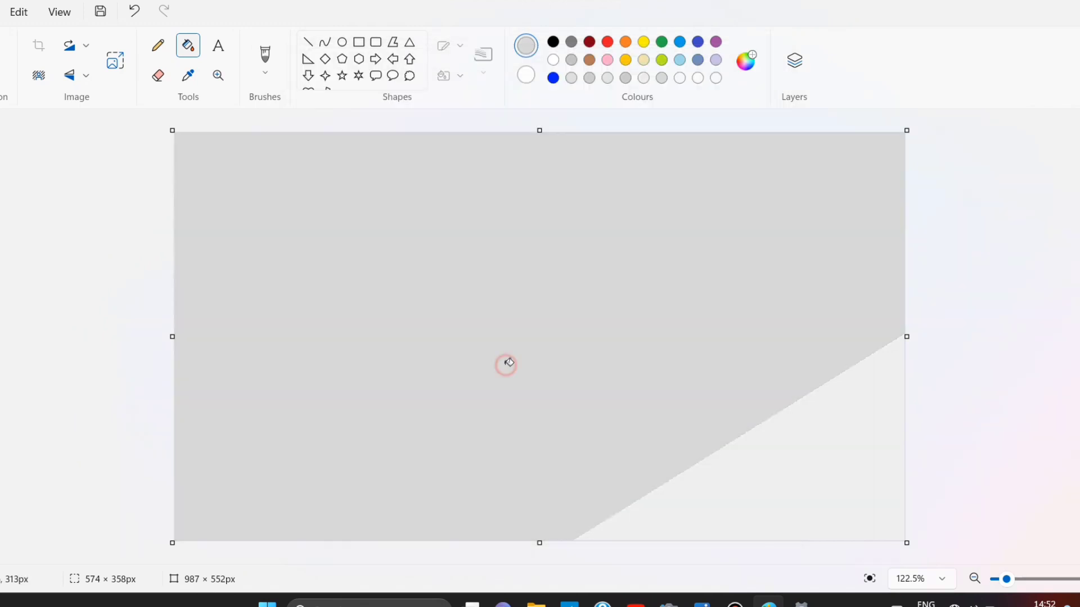
- Try a blue diagonal line with a blue fill above it on the grey area, and undo both
{"action": "left_click", "coordinate": [308, 42]}
{"action": "left_click", "coordinate": [554, 78]}
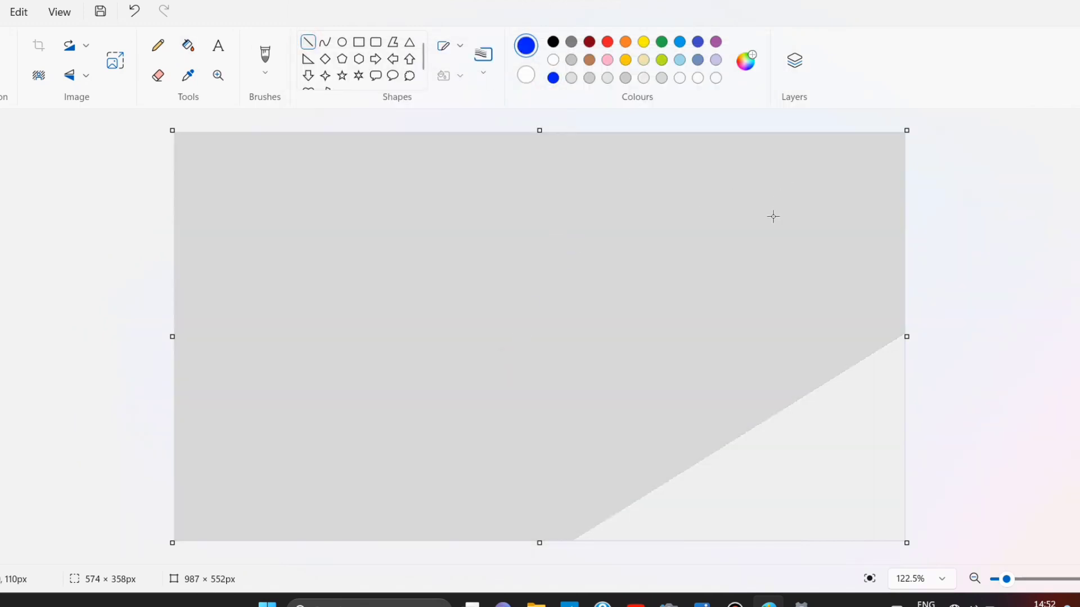
{"action": "left_click_drag", "start_coordinate": [837, 150], "coordinate": [316, 537]}
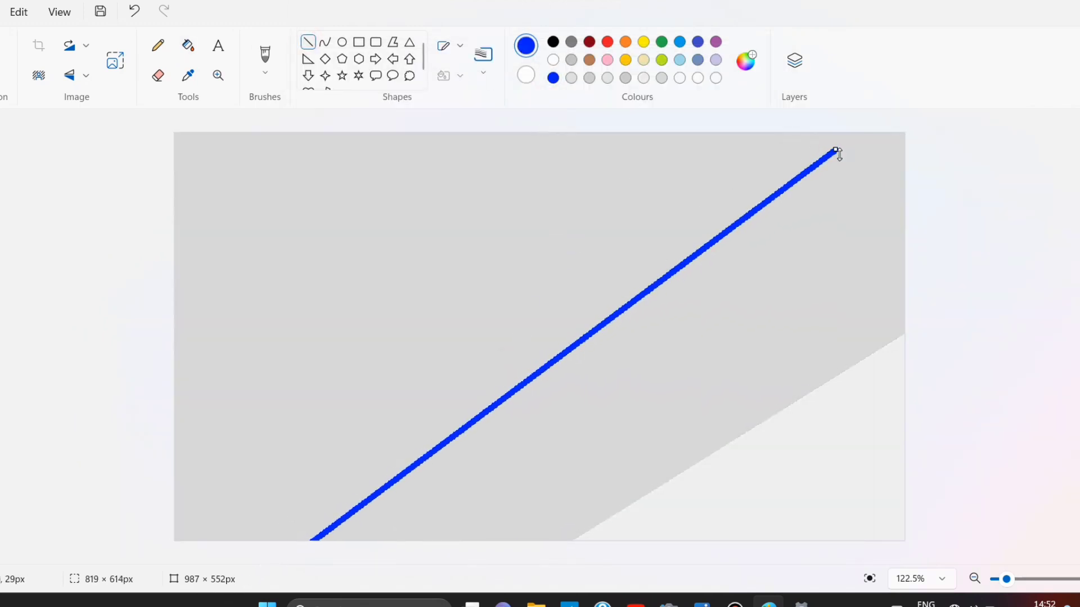
{"action": "left_click_drag", "start_coordinate": [836, 151], "coordinate": [962, 104]}
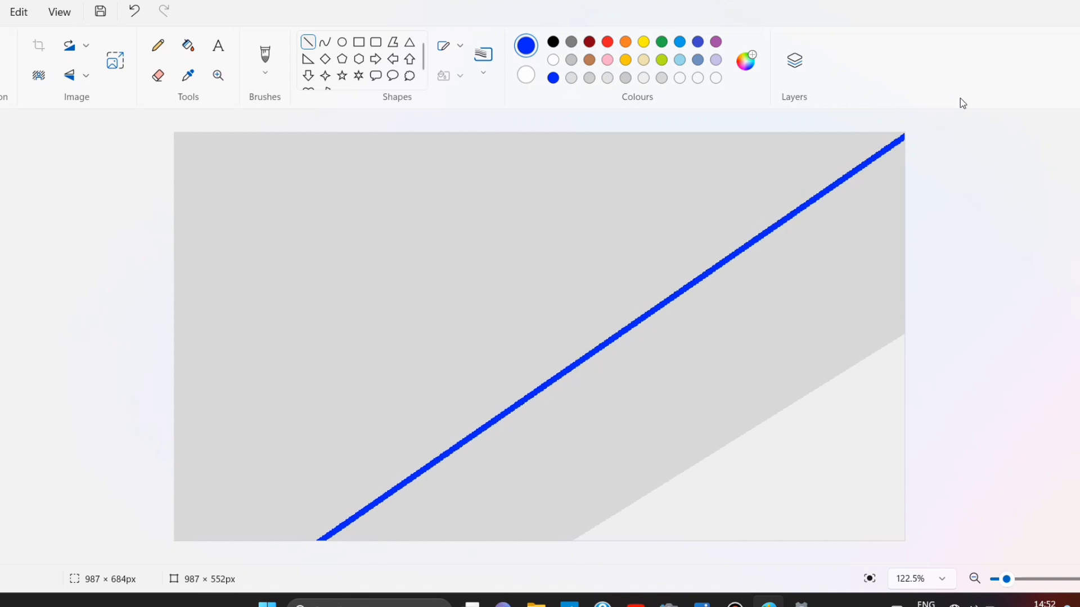
{"action": "left_click_drag", "start_coordinate": [741, 243], "coordinate": [685, 266]}
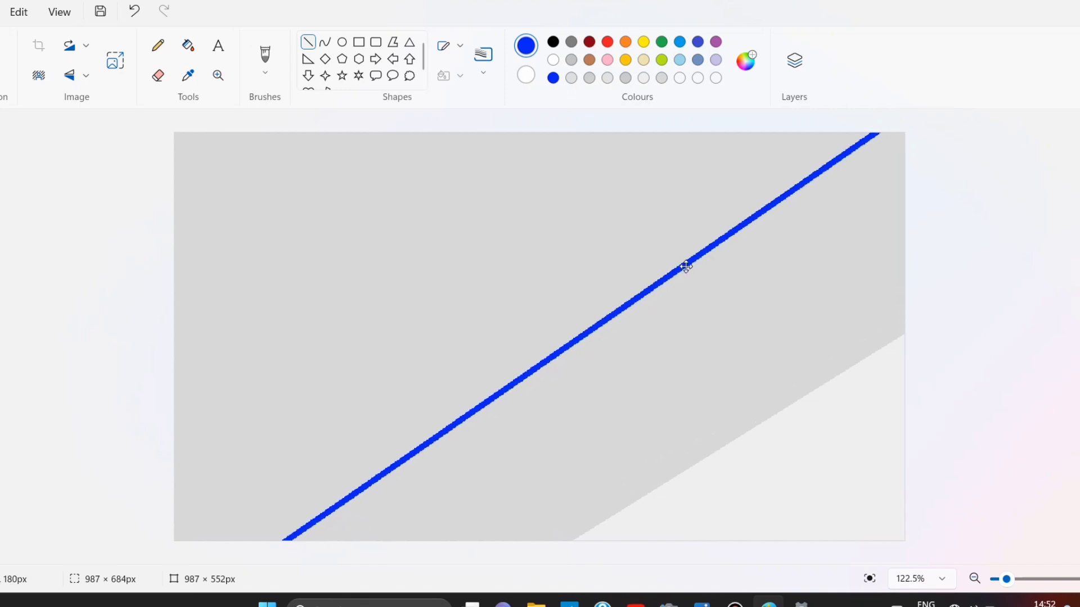
{"action": "left_click", "coordinate": [957, 179]}
{"action": "left_click", "coordinate": [187, 45]}
{"action": "left_click", "coordinate": [307, 195]}
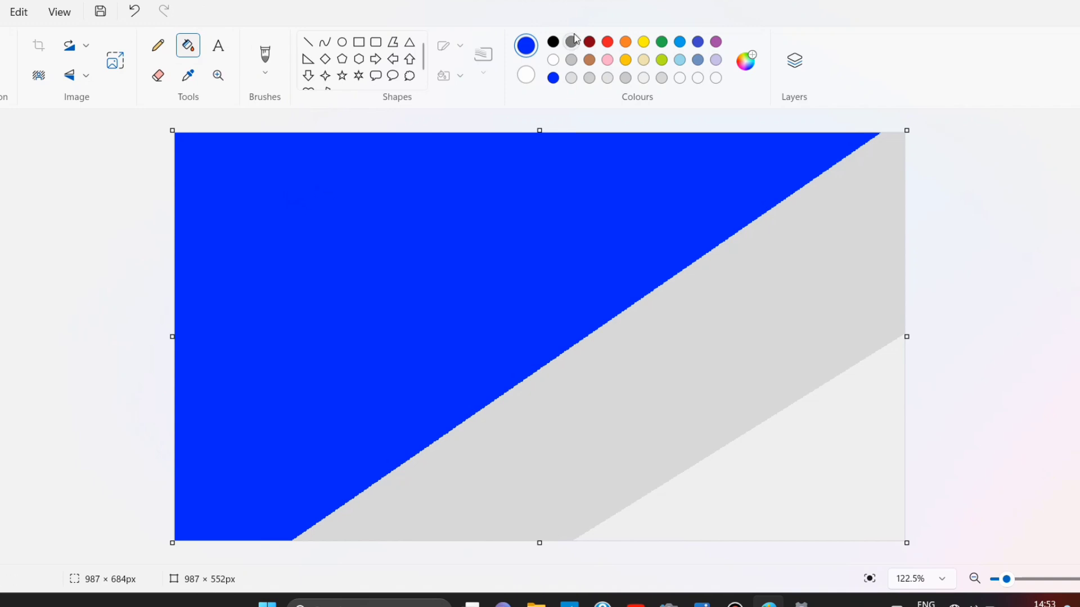
{"action": "left_click", "coordinate": [680, 60]}
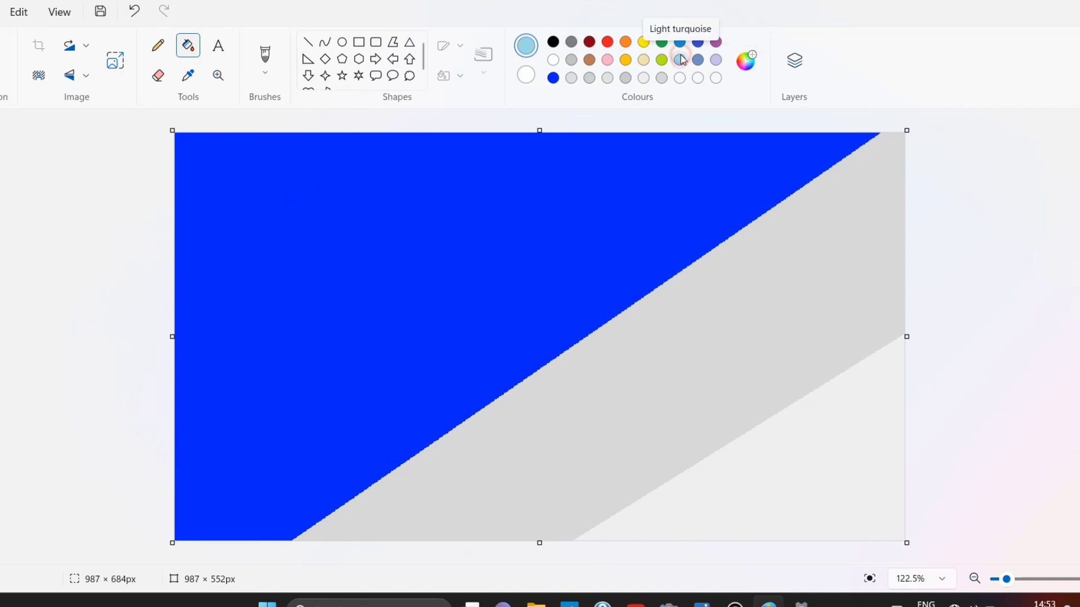
{"action": "left_click", "coordinate": [308, 42]}
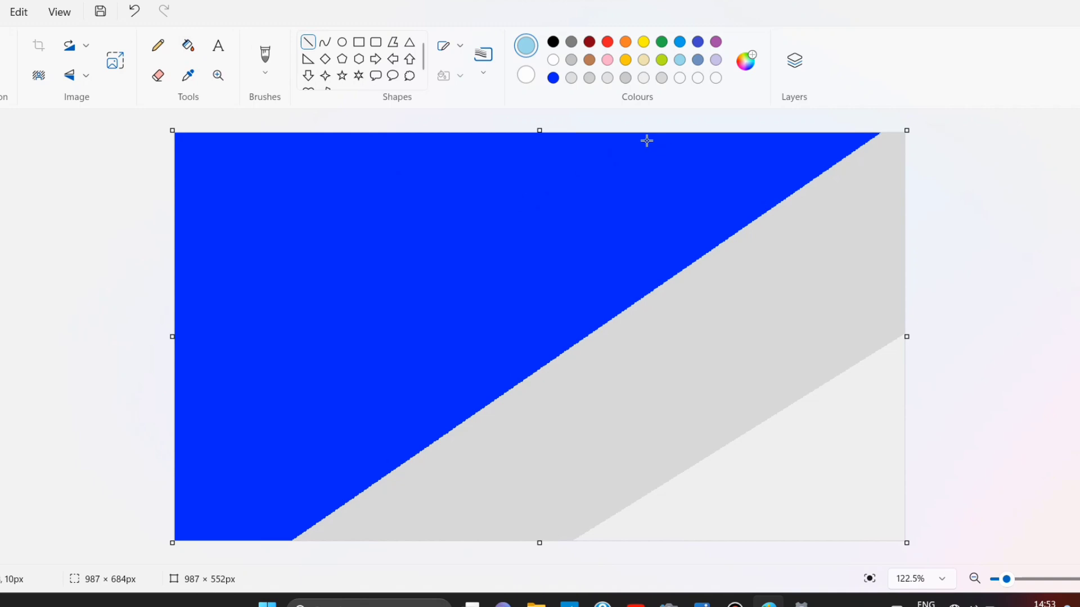
{"action": "left_click", "coordinate": [134, 11]}
- Draw a pale cyan diagonal line across the grey area, extend it past the right edge, and fill the area above with cyan
{"action": "left_click", "coordinate": [527, 45]}
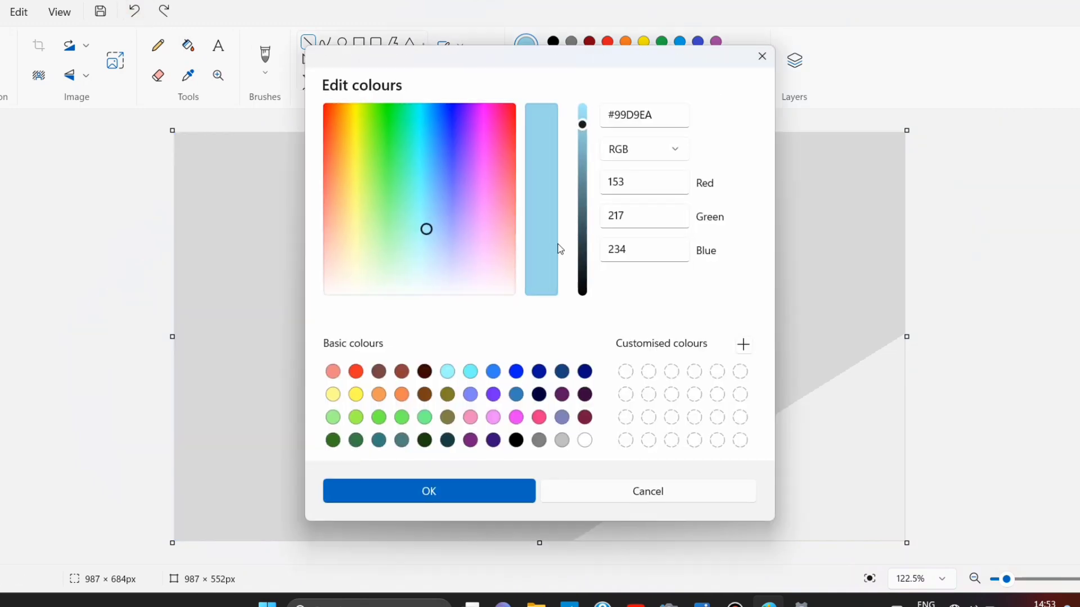
{"action": "left_click", "coordinate": [448, 371]}
{"action": "left_click", "coordinate": [429, 489]}
{"action": "left_click_drag", "start_coordinate": [769, 164], "coordinate": [330, 524]}
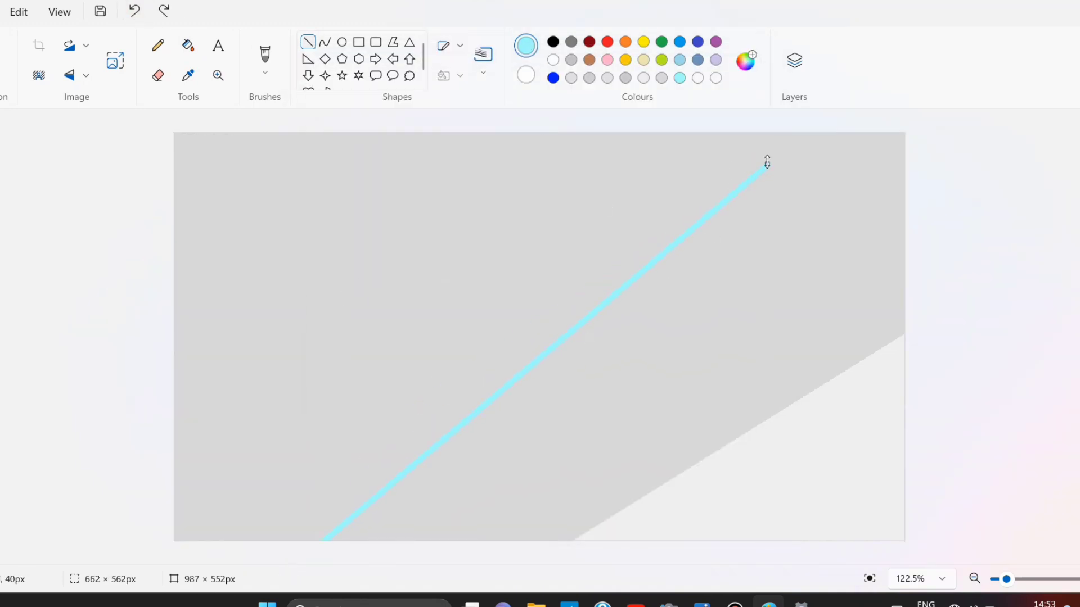
{"action": "left_click_drag", "start_coordinate": [766, 162], "coordinate": [950, 106]}
{"action": "left_click", "coordinate": [188, 45]}
{"action": "left_click", "coordinate": [281, 186]}
- Draw a blue diagonal from the lower-left corner to the canvas's upper edge and fill the region above it with blue
{"action": "left_click", "coordinate": [554, 77]}
{"action": "left_click", "coordinate": [308, 41]}
{"action": "mouse_move", "coordinate": [641, 173]}
{"action": "left_mouse_down"}
{"action": "mouse_move", "coordinate": [282, 451]}
{"action": "mouse_move", "coordinate": [99, 569]}
{"action": "left_mouse_up"}
{"action": "left_click_drag", "start_coordinate": [643, 176], "coordinate": [708, 132]}
{"action": "left_click", "coordinate": [187, 45]}
{"action": "left_click", "coordinate": [302, 199]}
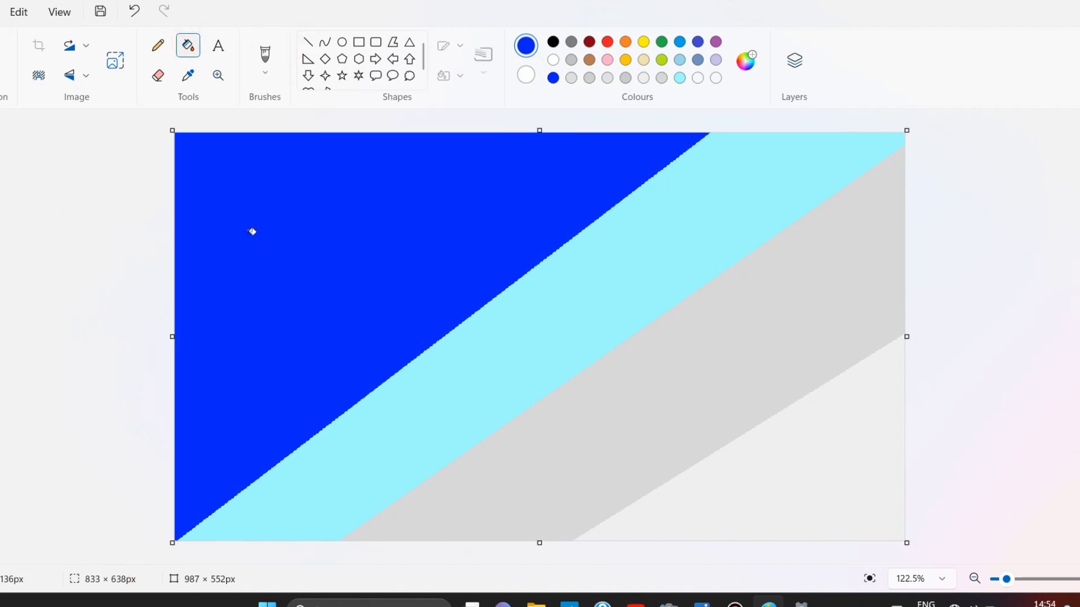
{"action": "left_click", "coordinate": [746, 60]}
{"action": "key", "text": "Return"}
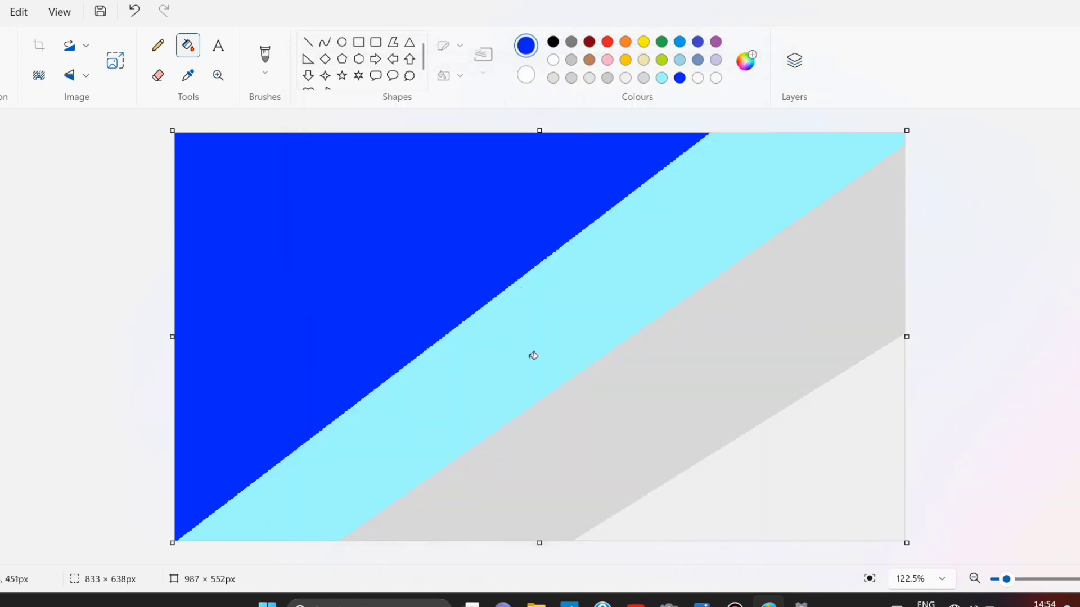
- Resize the image to 1 pixel wide without maintaining the aspect ratio
{"action": "left_click", "coordinate": [115, 60]}
{"action": "left_click", "coordinate": [551, 216]}
{"action": "left_click", "coordinate": [537, 272]}
{"action": "left_click", "coordinate": [501, 273]}
{"action": "key", "text": "BackSpace"}
{"action": "key", "text": "BackSpace"}
{"action": "key", "text": "BackSpace"}
{"action": "type", "text": "1"}
{"action": "key", "text": "Return"}
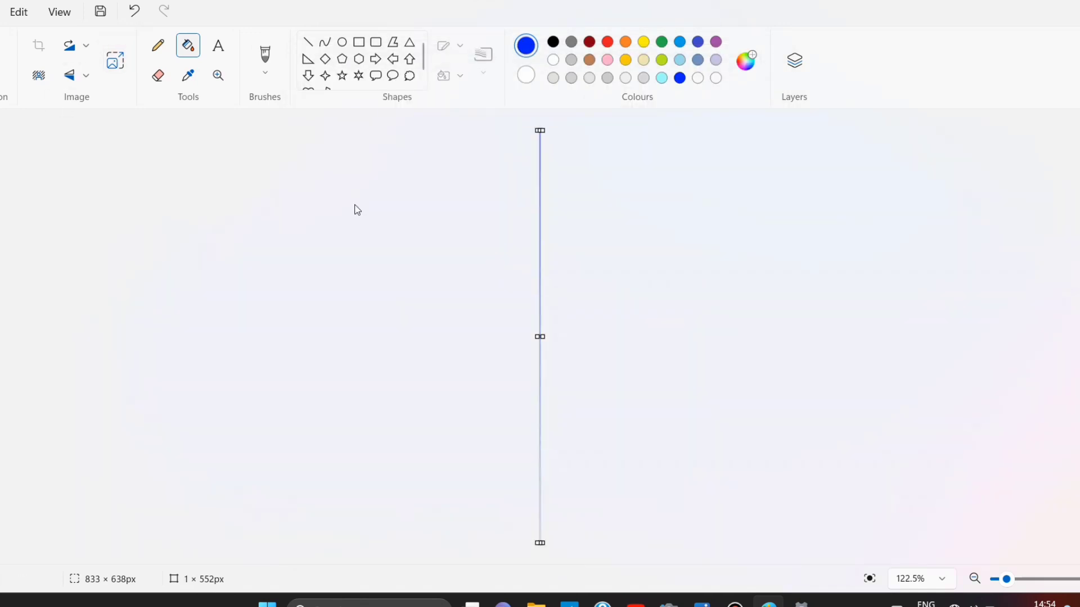
- Resize the image's width to 987 pixels while keeping its height, stretching the strip into a gradient sky
{"action": "left_click", "coordinate": [115, 61]}
{"action": "left_click", "coordinate": [552, 216]}
{"action": "double_click", "coordinate": [498, 272]}
{"action": "type", "text": "987"}
{"action": "key", "text": "Return"}
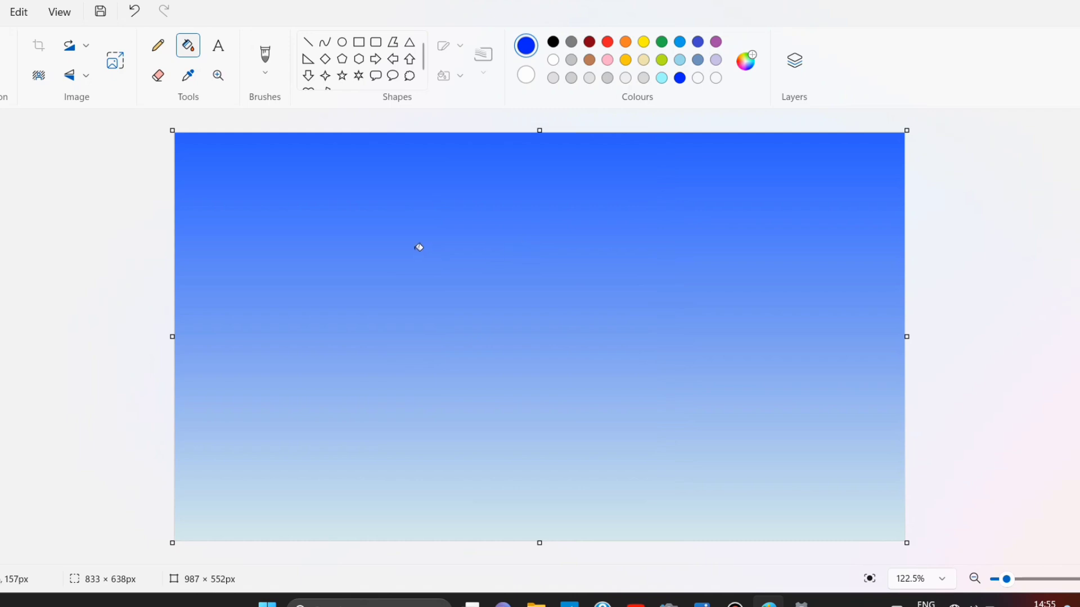
{"action": "left_click", "coordinate": [342, 43]}
{"action": "left_click", "coordinate": [554, 41]}
{"action": "left_click", "coordinate": [484, 54]}
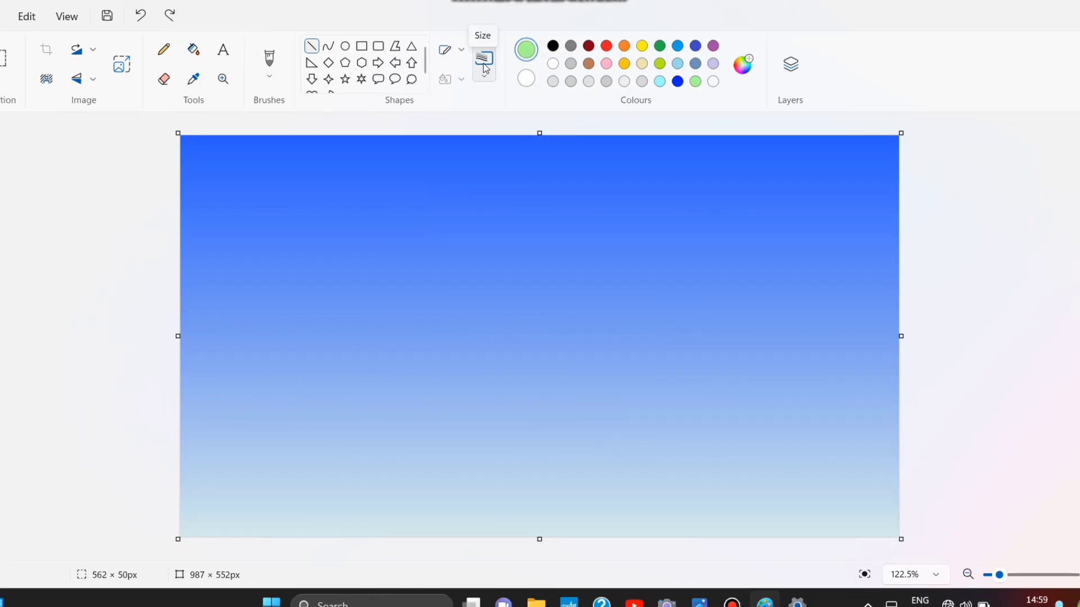
- Choose an outline thickness, try a straight light green line across the lower sky, and undo it
{"action": "left_click", "coordinate": [485, 66]}
{"action": "left_click", "coordinate": [476, 204]}
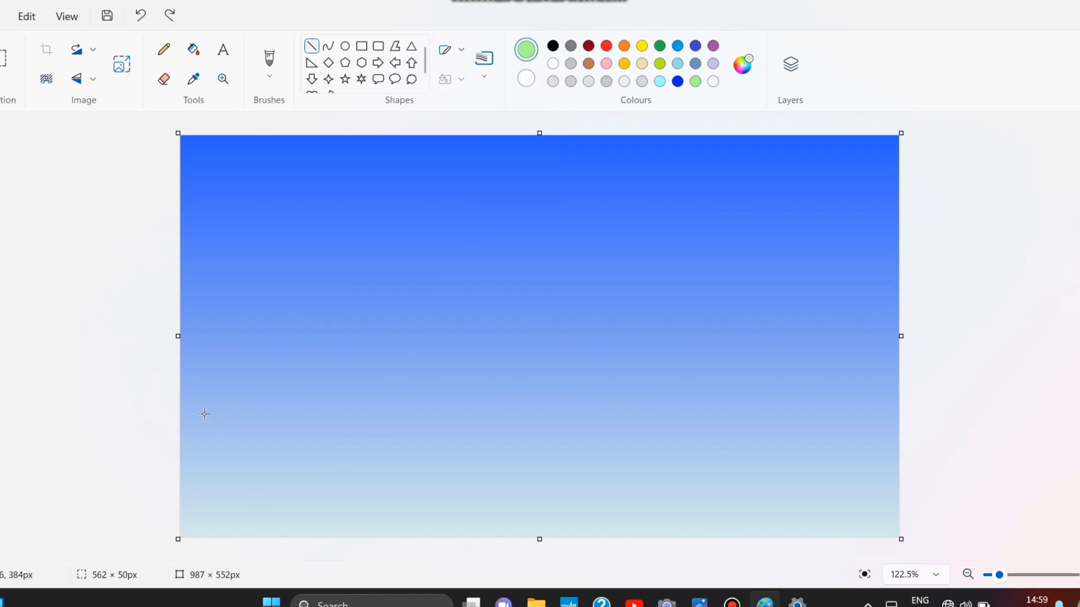
{"action": "left_click_drag", "start_coordinate": [181, 414], "coordinate": [583, 388]}
{"action": "key", "text": "ctrl+z"}
- Draw a gently wavy light green hill outline across the full canvas width using two joined curves
{"action": "left_click", "coordinate": [328, 45]}
{"action": "left_click_drag", "start_coordinate": [182, 399], "coordinate": [641, 392]}
{"action": "left_click_drag", "start_coordinate": [502, 405], "coordinate": [305, 350]}
{"action": "left_click_drag", "start_coordinate": [458, 376], "coordinate": [498, 410]}
{"action": "mouse_move", "coordinate": [639, 379]}
{"action": "left_mouse_down"}
{"action": "mouse_move", "coordinate": [768, 400]}
{"action": "mouse_move", "coordinate": [942, 407]}
{"action": "left_mouse_up"}
{"action": "left_click", "coordinate": [486, 419]}
{"action": "left_click_drag", "start_coordinate": [748, 400], "coordinate": [746, 377]}
{"action": "left_click", "coordinate": [820, 393]}
{"action": "left_click_drag", "start_coordinate": [950, 379], "coordinate": [1007, 379]}
{"action": "left_click", "coordinate": [1005, 299]}
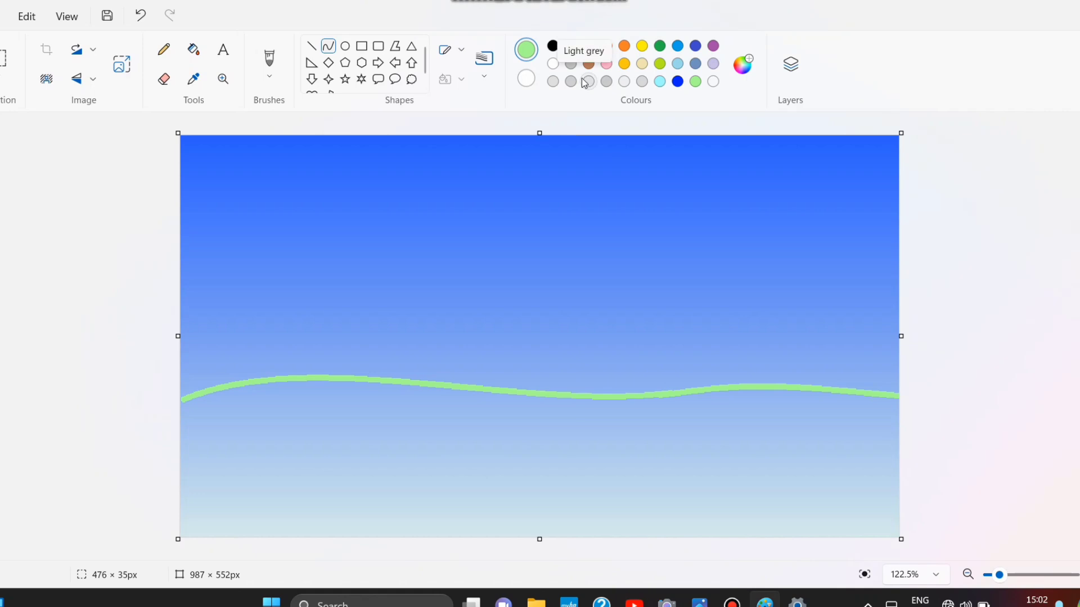
- Mix a more saturated green and airbrush a grass texture over the whole area below the hill outline
{"action": "left_click", "coordinate": [742, 64]}
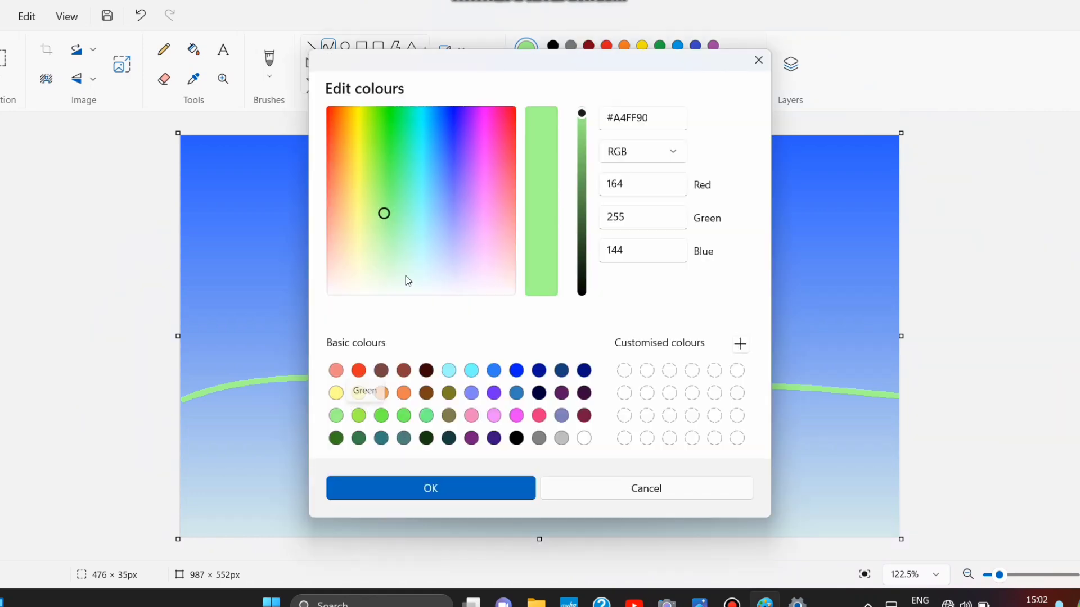
{"action": "left_click", "coordinate": [386, 211]}
{"action": "left_click_drag", "start_coordinate": [386, 210], "coordinate": [382, 171]}
{"action": "left_click", "coordinate": [431, 488]}
{"action": "left_click", "coordinate": [270, 67]}
{"action": "left_click", "coordinate": [276, 374]}
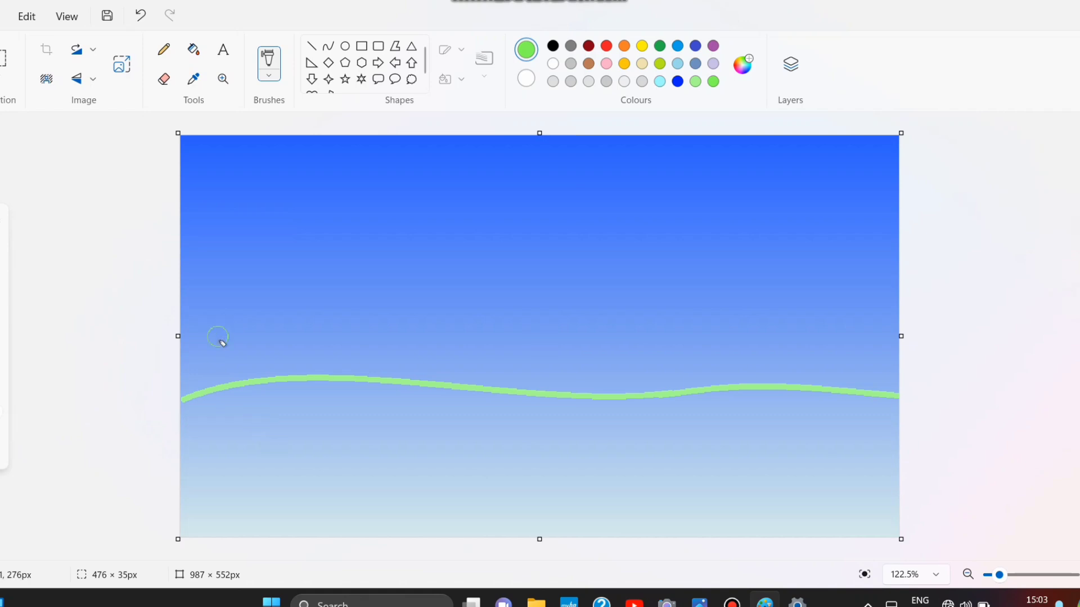
{"action": "mouse_move", "coordinate": [262, 495]}
{"action": "left_mouse_down"}
{"action": "mouse_move", "coordinate": [280, 528]}
{"action": "mouse_move", "coordinate": [197, 458]}
{"action": "mouse_move", "coordinate": [194, 478]}
{"action": "mouse_move", "coordinate": [282, 515]}
{"action": "mouse_move", "coordinate": [149, 479]}
{"action": "mouse_move", "coordinate": [236, 479]}
{"action": "mouse_move", "coordinate": [353, 451]}
{"action": "mouse_move", "coordinate": [299, 431]}
{"action": "left_mouse_up"}
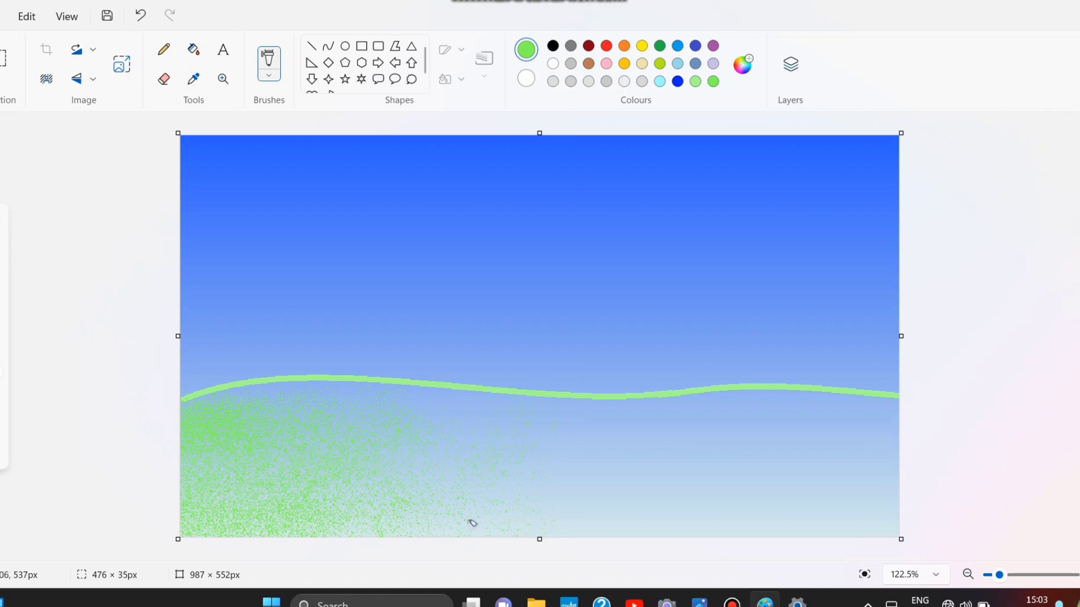
{"action": "mouse_move", "coordinate": [611, 468]}
{"action": "left_mouse_down"}
{"action": "mouse_move", "coordinate": [372, 523]}
{"action": "mouse_move", "coordinate": [396, 485]}
{"action": "left_mouse_up"}
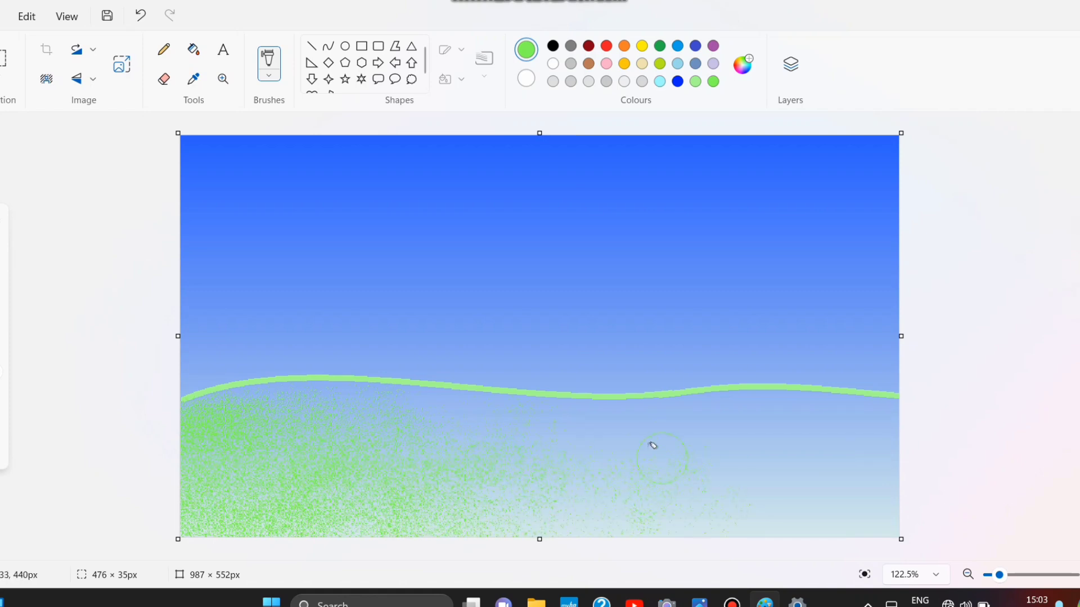
{"action": "left_click_drag", "start_coordinate": [652, 445], "coordinate": [389, 416]}
{"action": "mouse_move", "coordinate": [424, 478]}
{"action": "left_mouse_down"}
{"action": "mouse_move", "coordinate": [1069, 481]}
{"action": "mouse_move", "coordinate": [844, 431]}
{"action": "left_mouse_up"}
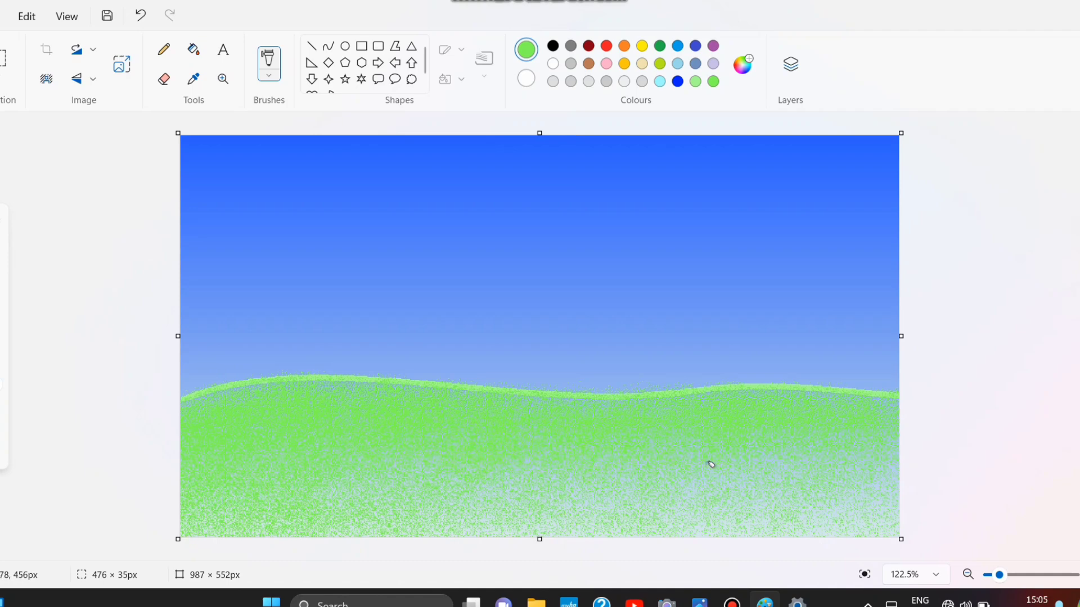
- Airbrush more green along the hill's edge and over the sparse lower-right part of the grass
{"action": "scroll", "coordinate": [711, 464], "scroll_direction": "up", "scroll_amount": 3}
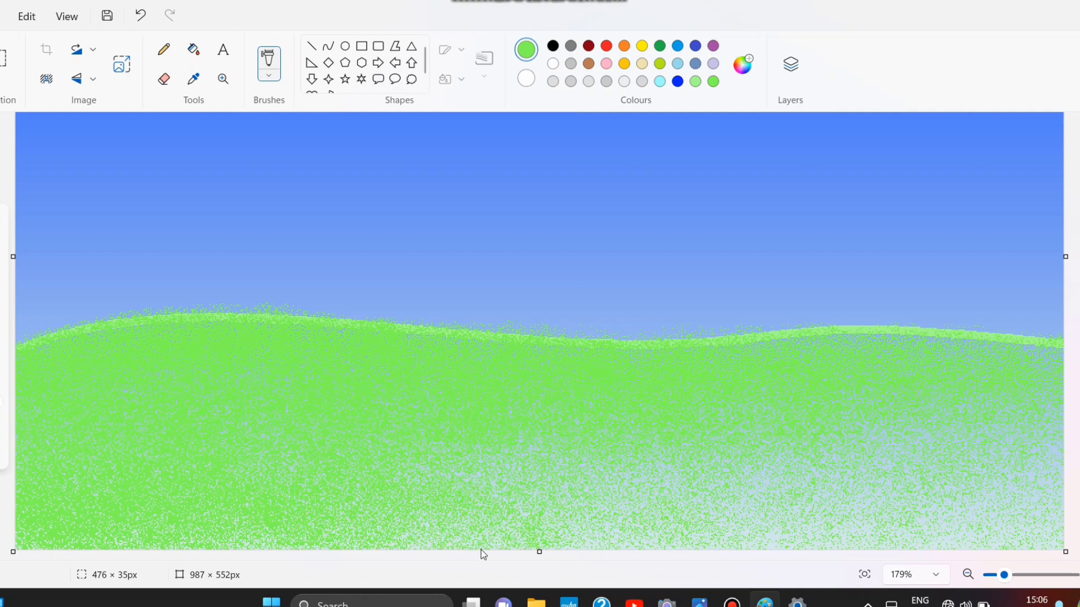
{"action": "scroll", "coordinate": [480, 549], "scroll_direction": "down", "scroll_amount": 1}
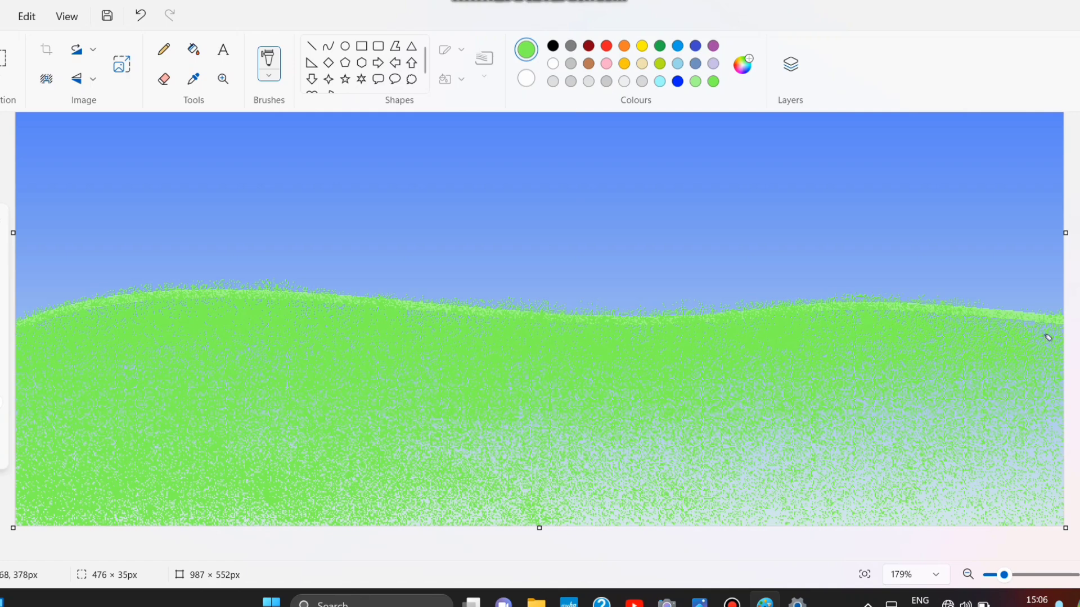
{"action": "scroll", "coordinate": [983, 422], "scroll_direction": "up", "scroll_amount": 3}
{"action": "scroll", "coordinate": [988, 425], "scroll_direction": "down", "scroll_amount": 3}
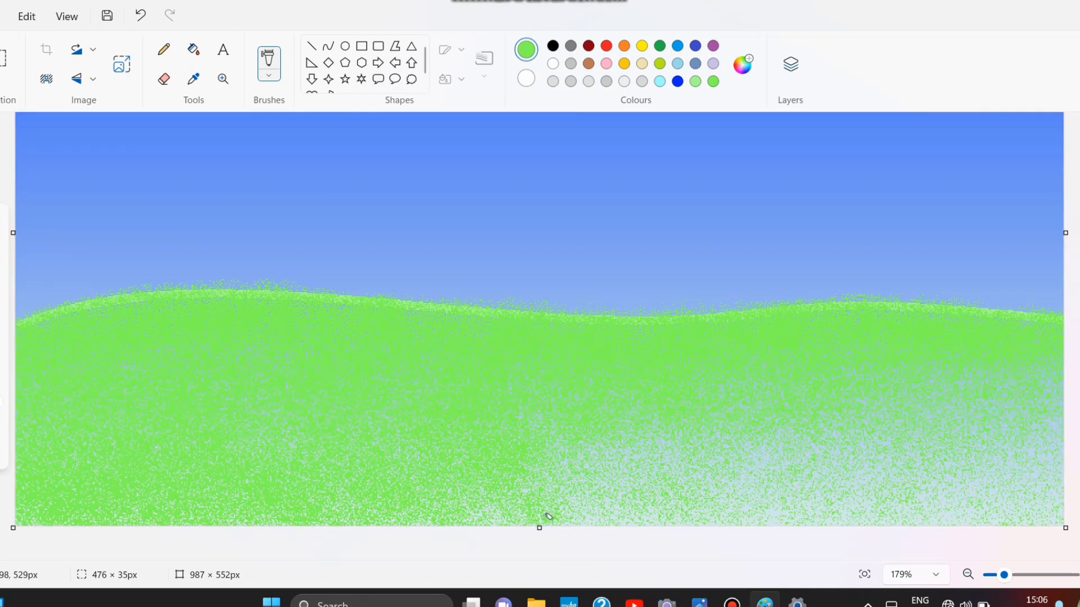
{"action": "mouse_move", "coordinate": [680, 465]}
{"action": "left_mouse_down"}
{"action": "mouse_move", "coordinate": [501, 479]}
{"action": "mouse_move", "coordinate": [554, 498]}
{"action": "mouse_move", "coordinate": [292, 503]}
{"action": "left_mouse_up"}
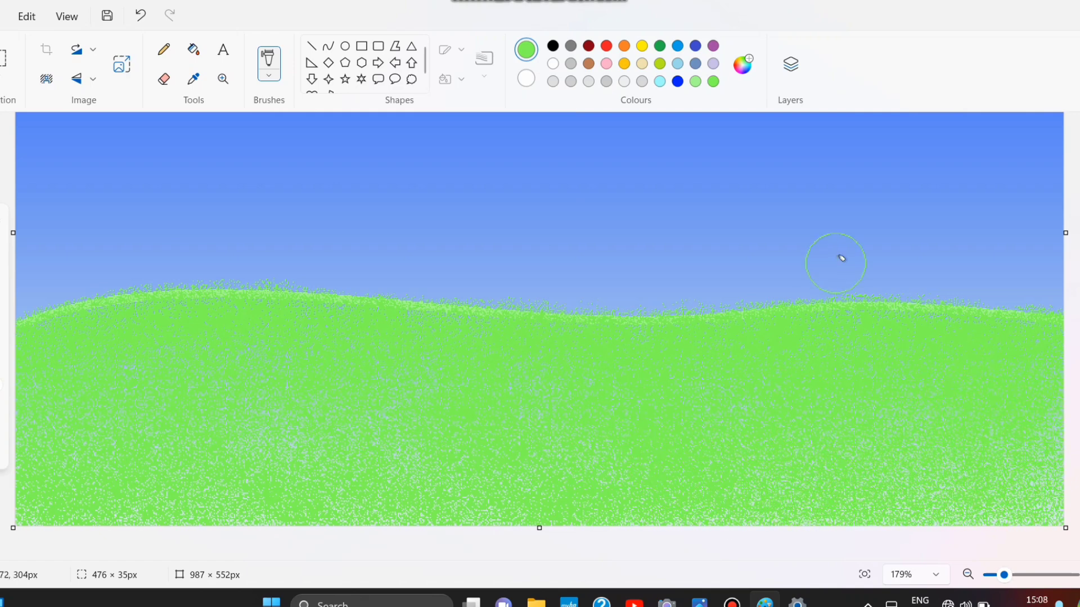
- Mix a slightly darker green and airbrush it across the lower part of the grass
{"action": "left_click", "coordinate": [743, 63]}
{"action": "left_click", "coordinate": [430, 487]}
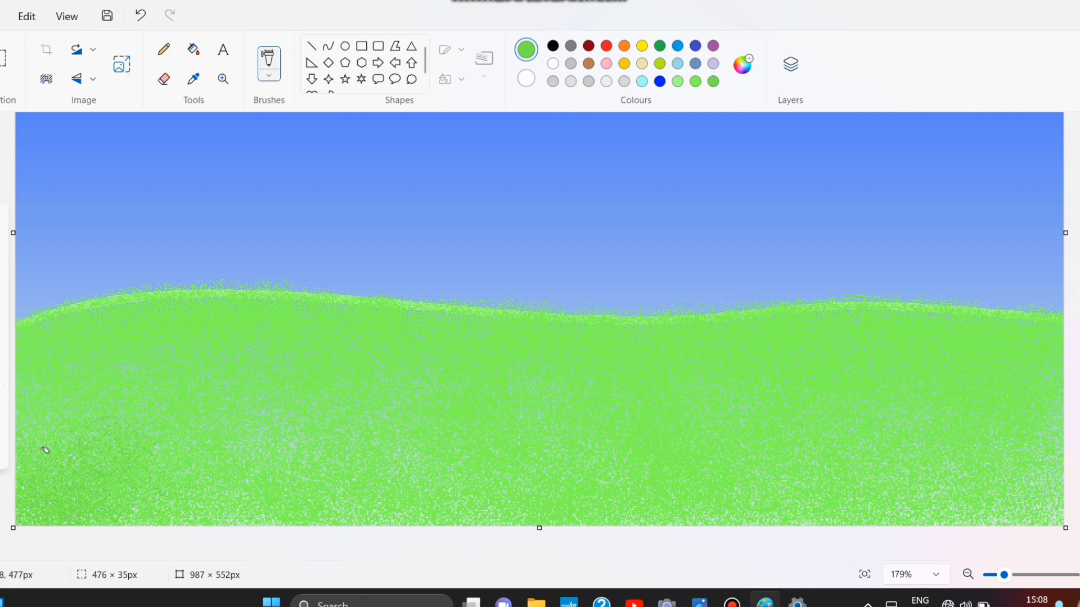
{"action": "mouse_move", "coordinate": [45, 450]}
{"action": "left_mouse_down"}
{"action": "mouse_move", "coordinate": [284, 446]}
{"action": "mouse_move", "coordinate": [179, 431]}
{"action": "left_mouse_up"}
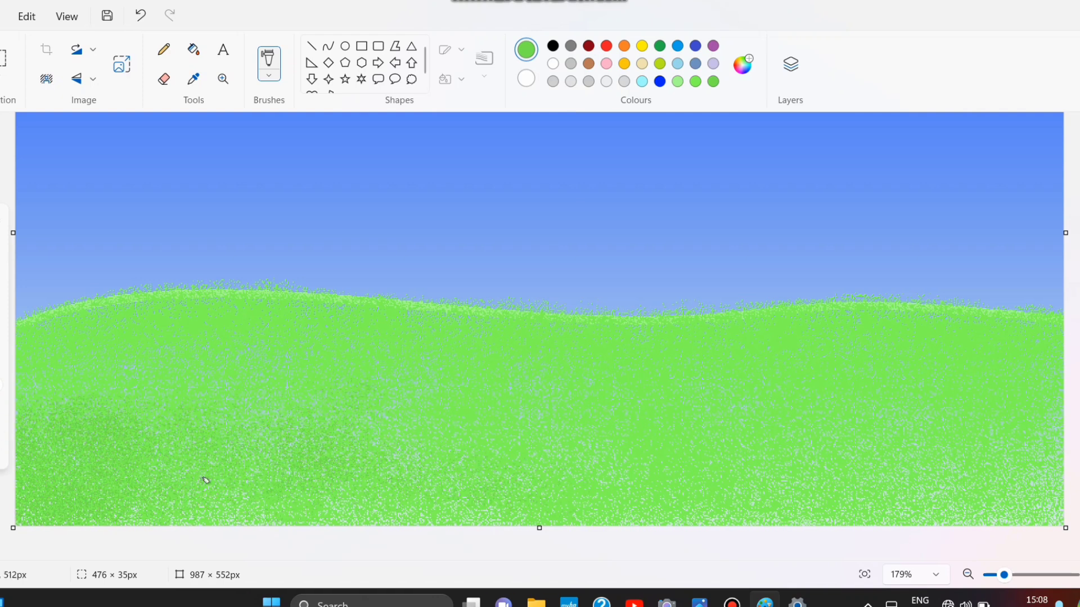
{"action": "left_click", "coordinate": [111, 468]}
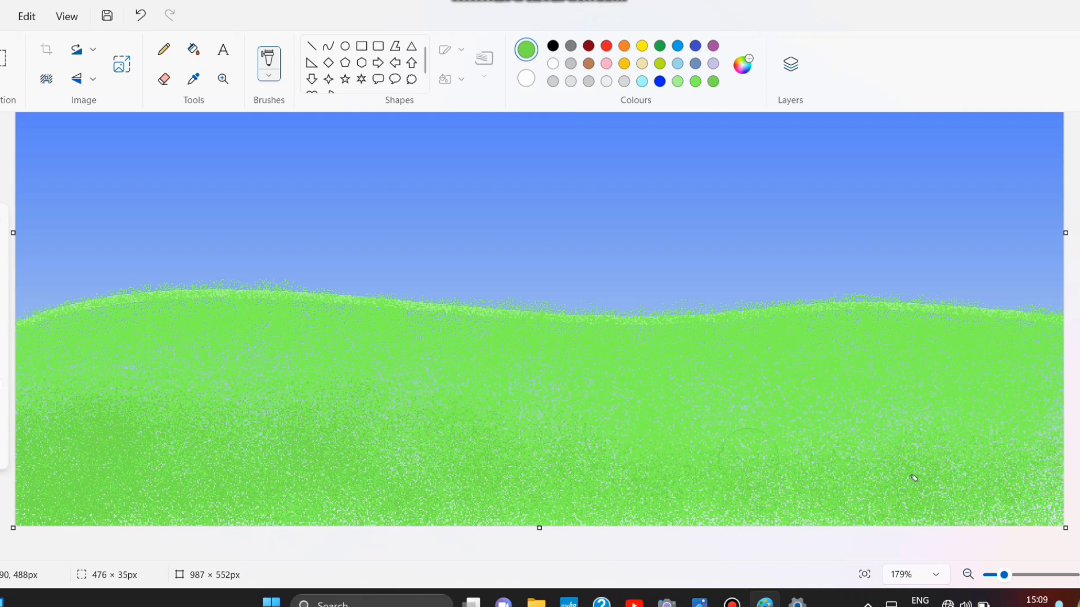
- Mix a darker green by lowering its brightness and airbrush a shaded band across the lower half of the grass
{"action": "left_click", "coordinate": [743, 65]}
{"action": "left_click_drag", "start_coordinate": [581, 136], "coordinate": [581, 164]}
{"action": "left_click", "coordinate": [431, 487]}
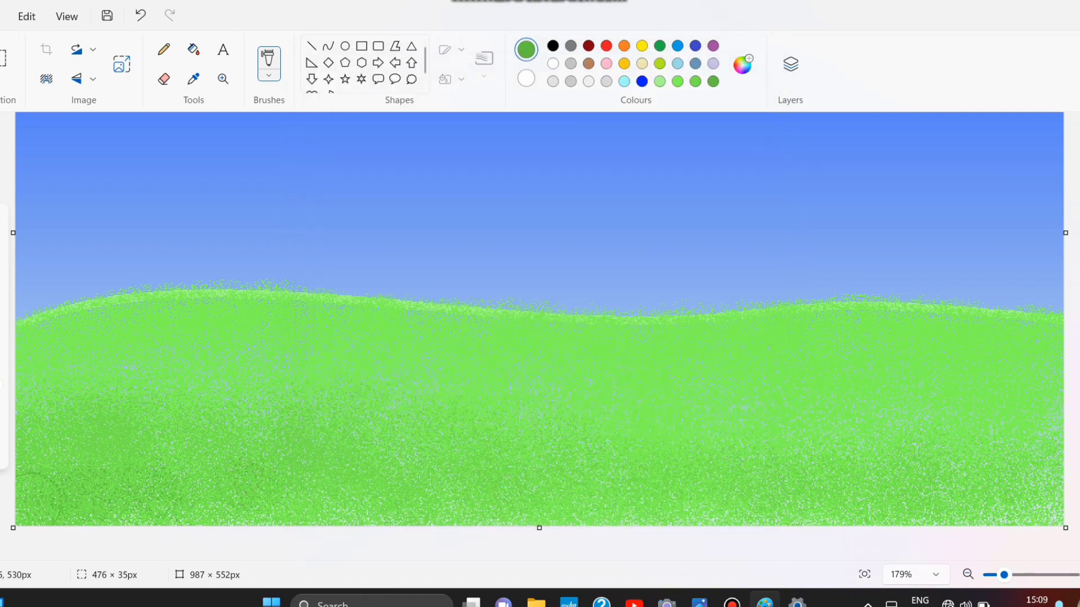
{"action": "mouse_move", "coordinate": [64, 423]}
{"action": "left_mouse_down"}
{"action": "mouse_move", "coordinate": [322, 530]}
{"action": "mouse_move", "coordinate": [224, 450]}
{"action": "mouse_move", "coordinate": [101, 492]}
{"action": "mouse_move", "coordinate": [63, 437]}
{"action": "mouse_move", "coordinate": [357, 499]}
{"action": "mouse_move", "coordinate": [798, 465]}
{"action": "mouse_move", "coordinate": [493, 514]}
{"action": "mouse_move", "coordinate": [872, 506]}
{"action": "left_mouse_up"}
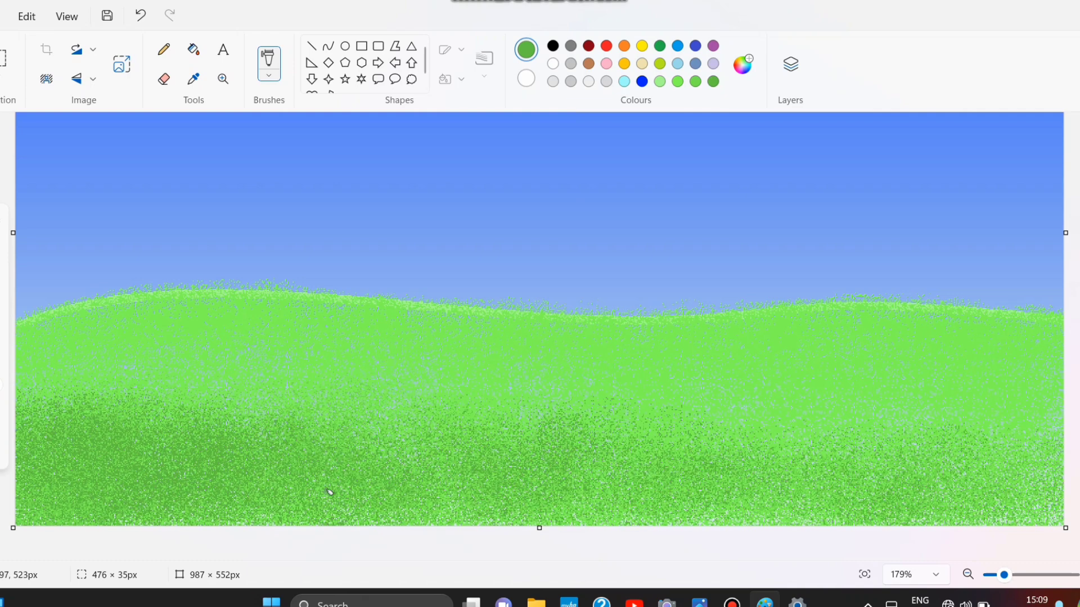
{"action": "mouse_move", "coordinate": [769, 500]}
{"action": "left_mouse_down"}
{"action": "mouse_move", "coordinate": [606, 491]}
{"action": "mouse_move", "coordinate": [505, 434]}
{"action": "mouse_move", "coordinate": [781, 489]}
{"action": "mouse_move", "coordinate": [880, 442]}
{"action": "mouse_move", "coordinate": [818, 458]}
{"action": "mouse_move", "coordinate": [904, 426]}
{"action": "left_mouse_up"}
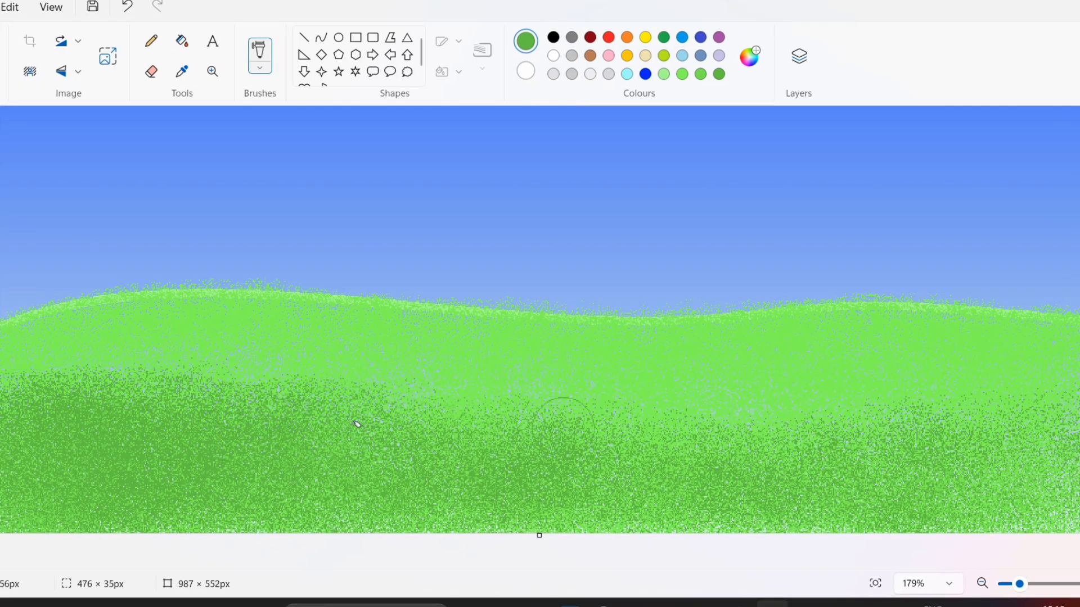
- Mix the dark green #4F9E37 and airbrush it along the bottom edge of the grass for deeper shading
{"action": "left_click", "coordinate": [749, 57]}
{"action": "left_click_drag", "start_coordinate": [583, 160], "coordinate": [583, 174]}
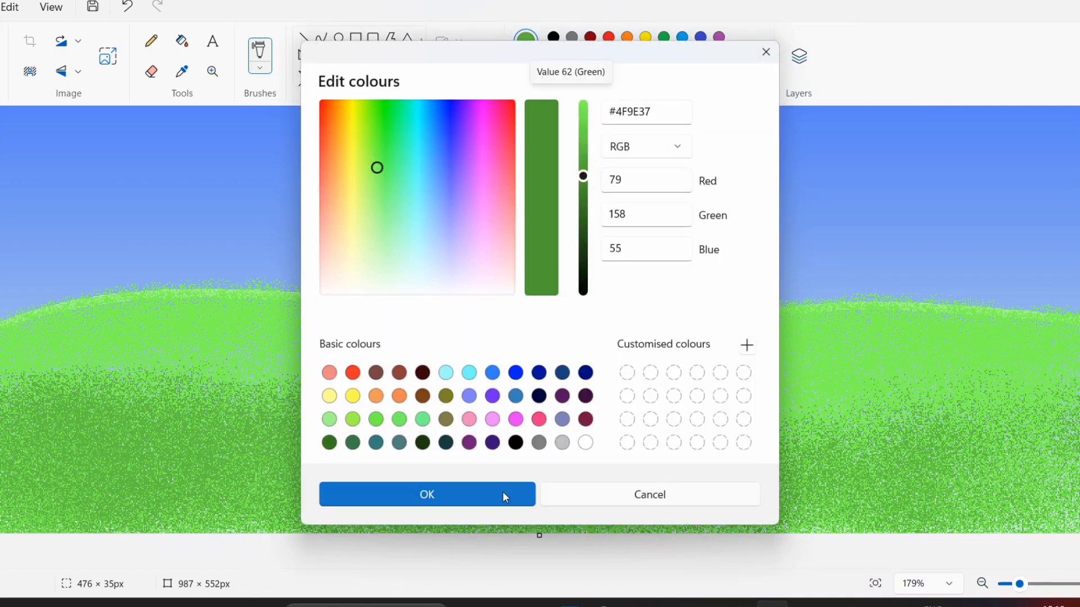
{"action": "left_click", "coordinate": [502, 494]}
{"action": "mouse_move", "coordinate": [73, 509]}
{"action": "left_mouse_down"}
{"action": "mouse_move", "coordinate": [27, 502]}
{"action": "mouse_move", "coordinate": [369, 488]}
{"action": "mouse_move", "coordinate": [376, 469]}
{"action": "mouse_move", "coordinate": [530, 492]}
{"action": "mouse_move", "coordinate": [967, 501]}
{"action": "mouse_move", "coordinate": [810, 484]}
{"action": "mouse_move", "coordinate": [960, 504]}
{"action": "mouse_move", "coordinate": [931, 451]}
{"action": "left_mouse_up"}
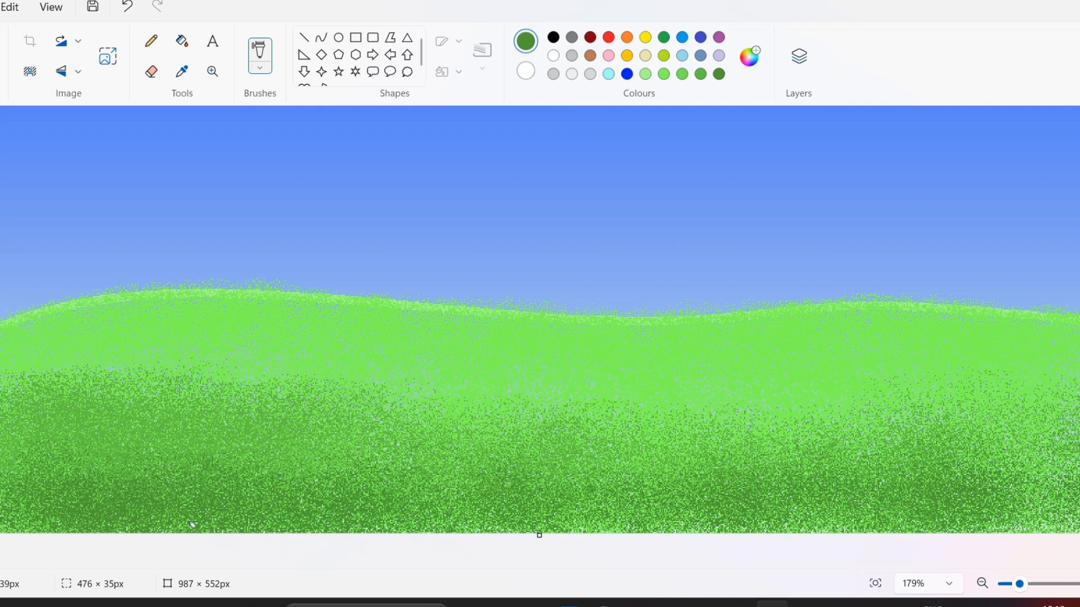
- Mix two progressively lighter greens and airbrush them above the darkest band to soften the grass shading
{"action": "left_click", "coordinate": [749, 57]}
{"action": "left_click", "coordinate": [427, 494]}
{"action": "mouse_move", "coordinate": [255, 459]}
{"action": "left_mouse_down"}
{"action": "mouse_move", "coordinate": [371, 460]}
{"action": "mouse_move", "coordinate": [453, 478]}
{"action": "mouse_move", "coordinate": [766, 448]}
{"action": "mouse_move", "coordinate": [1033, 445]}
{"action": "left_mouse_up"}
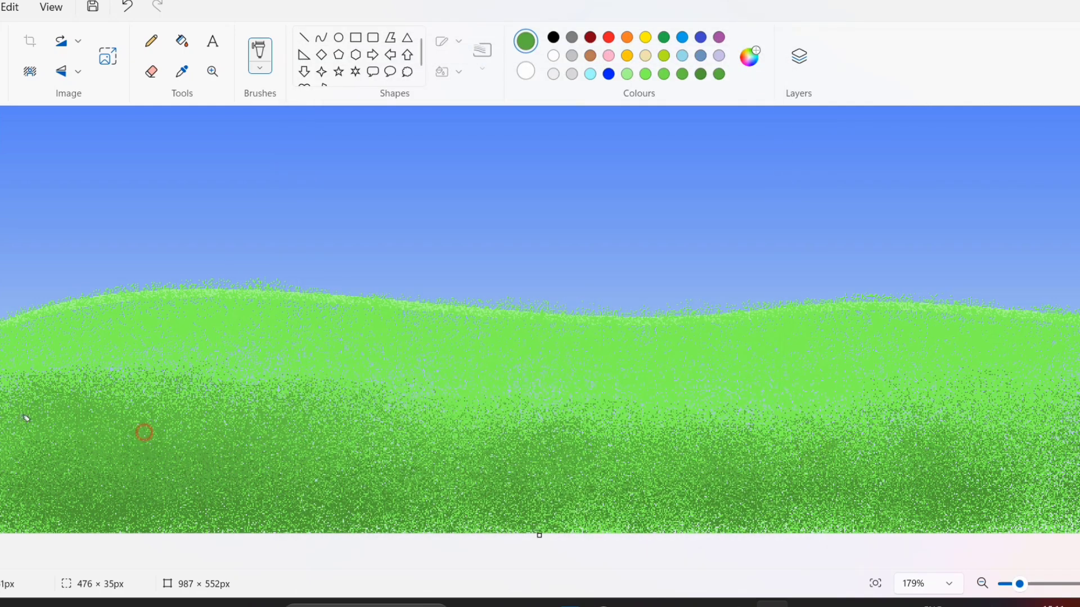
{"action": "left_click", "coordinate": [749, 57]}
{"action": "left_click", "coordinate": [583, 143]}
{"action": "left_click", "coordinate": [394, 494]}
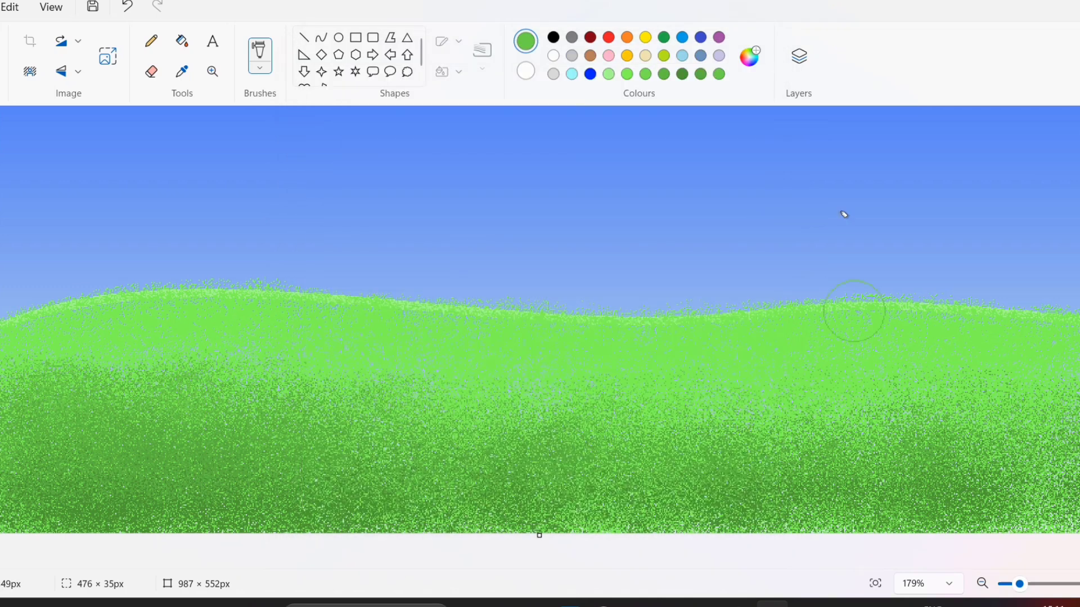
- Mix two brighter greens and airbrush them across the middle of the grass to blend the shading into the upper hill
{"action": "left_click", "coordinate": [749, 57]}
{"action": "left_click", "coordinate": [461, 492]}
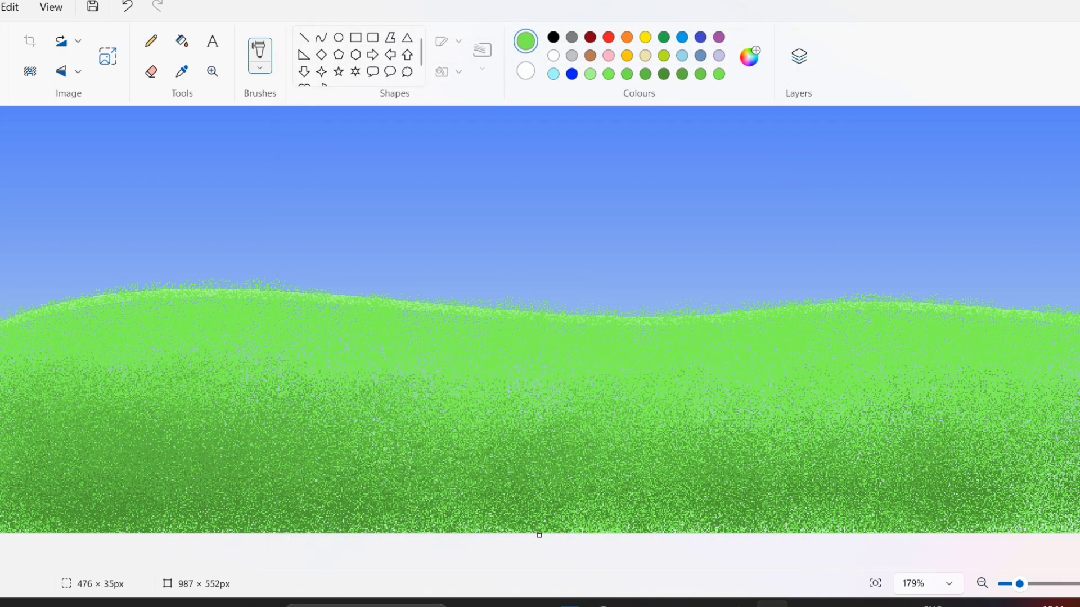
{"action": "left_click", "coordinate": [749, 57]}
{"action": "key", "text": "Return"}
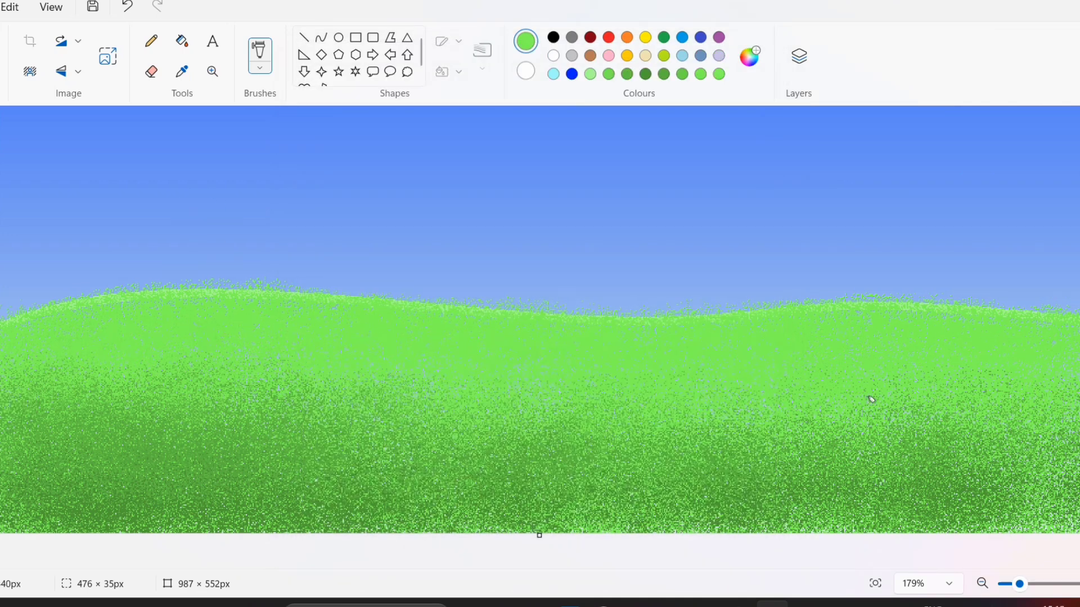
- Airbrush yellow-green highlights on the hill's left side and blend them toward the centre with light green #8EFF56
{"action": "scroll", "coordinate": [872, 399], "scroll_direction": "down", "scroll_amount": 3}
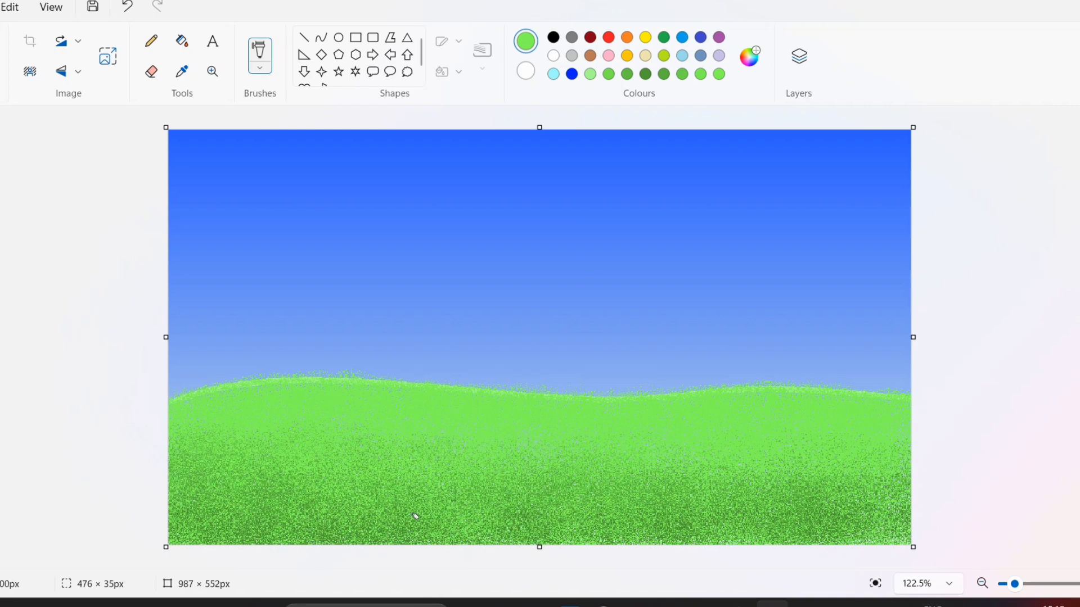
{"action": "left_click", "coordinate": [750, 54]}
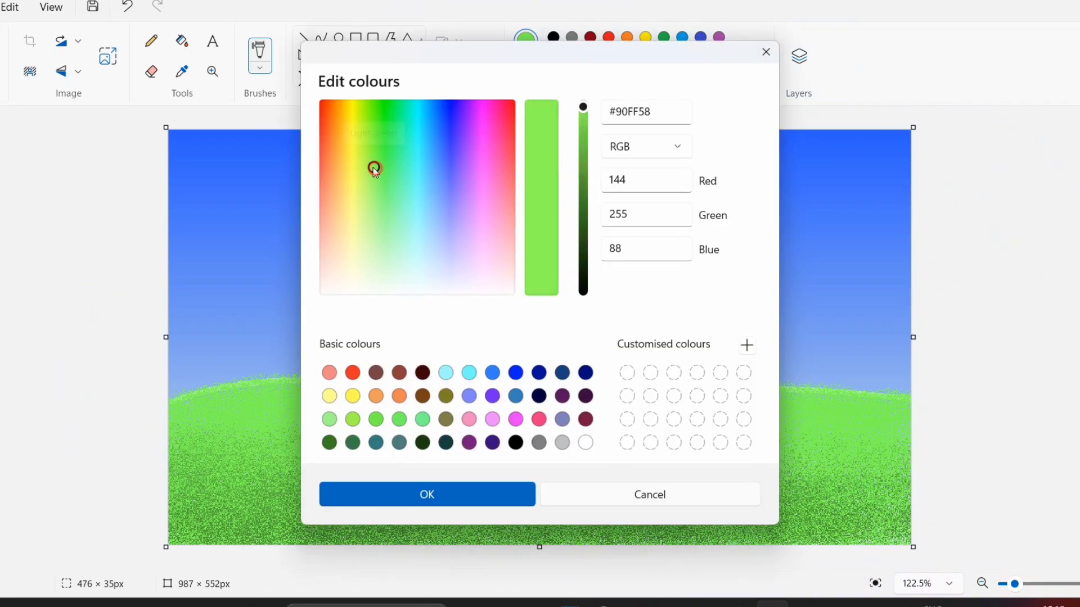
{"action": "left_click", "coordinate": [393, 495]}
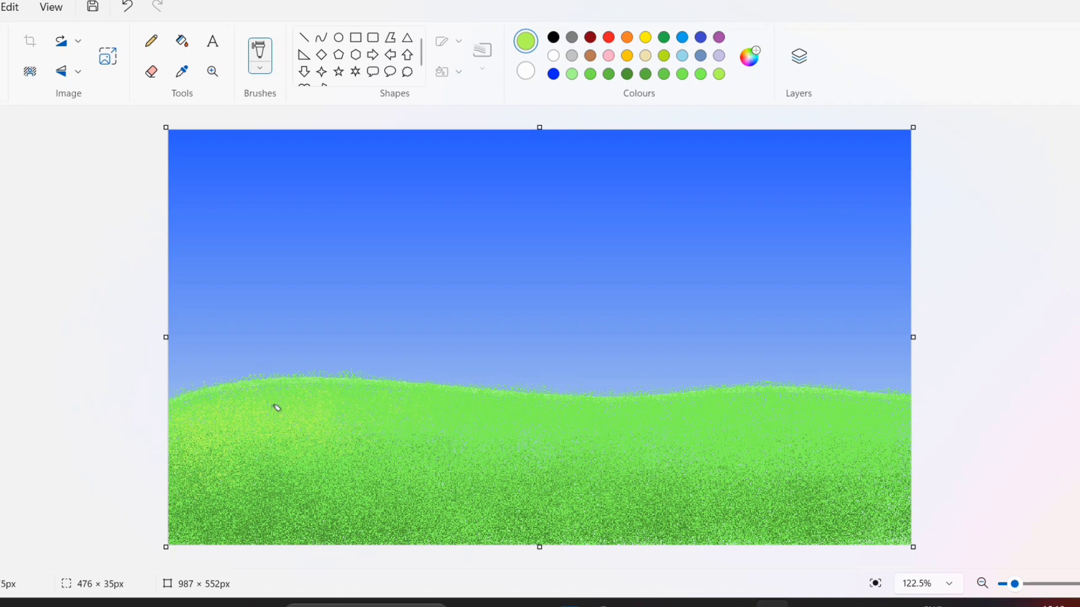
{"action": "left_click", "coordinate": [750, 55]}
{"action": "left_click", "coordinate": [374, 166]}
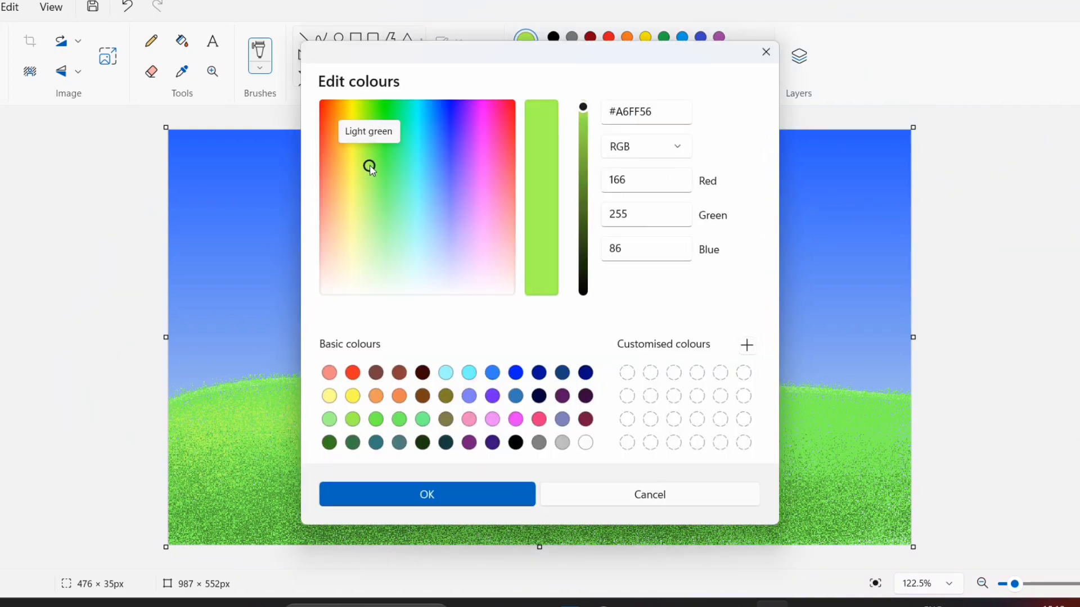
{"action": "left_click", "coordinate": [429, 494]}
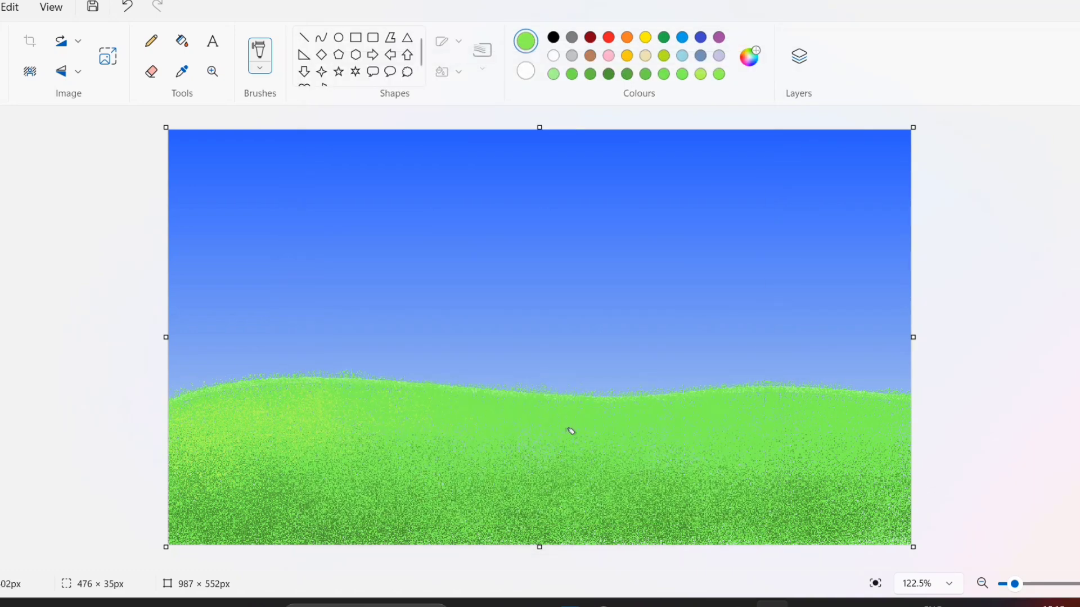
- Mix a more yellowish light green and airbrush highlights across the centre and right of the upper grass
{"action": "left_click", "coordinate": [750, 54]}
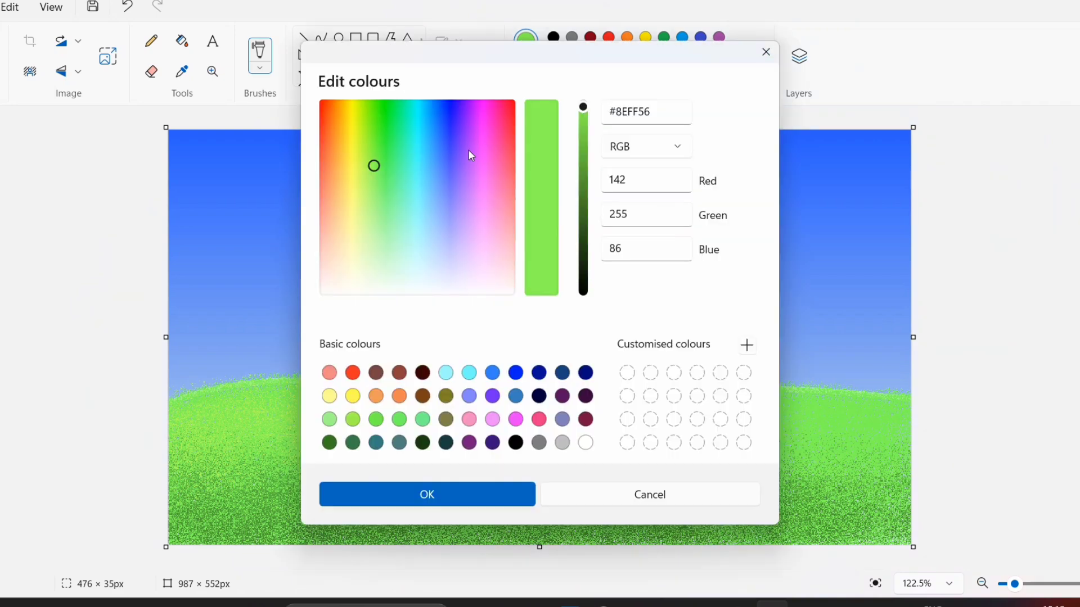
{"action": "left_click", "coordinate": [370, 162]}
{"action": "left_click", "coordinate": [429, 494]}
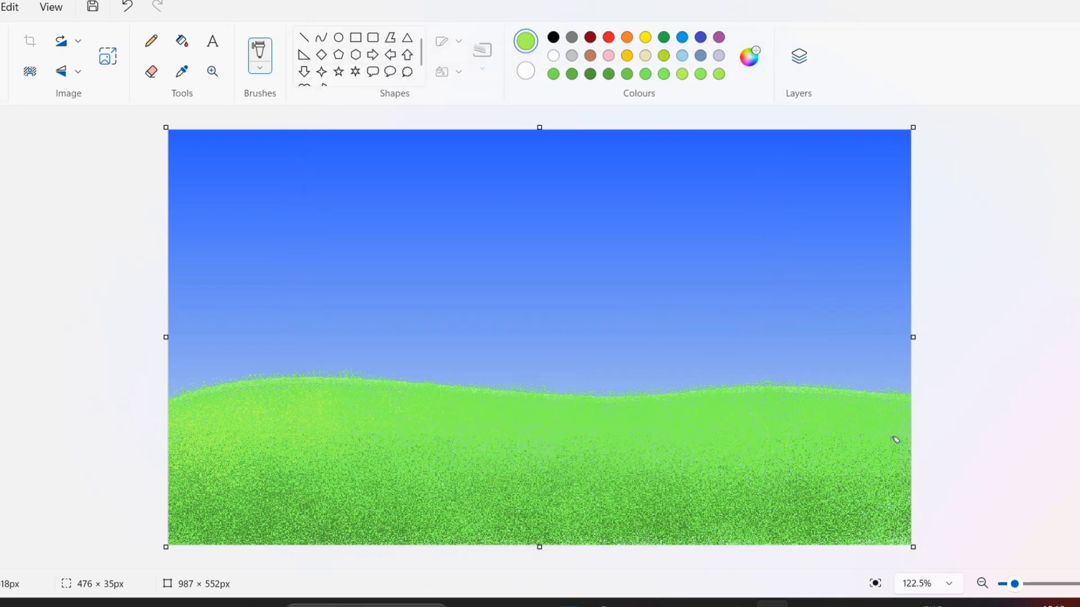
{"action": "mouse_move", "coordinate": [896, 439]}
{"action": "left_mouse_down"}
{"action": "mouse_move", "coordinate": [772, 405]}
{"action": "mouse_move", "coordinate": [918, 441]}
{"action": "mouse_move", "coordinate": [643, 424]}
{"action": "mouse_move", "coordinate": [720, 416]}
{"action": "left_mouse_up"}
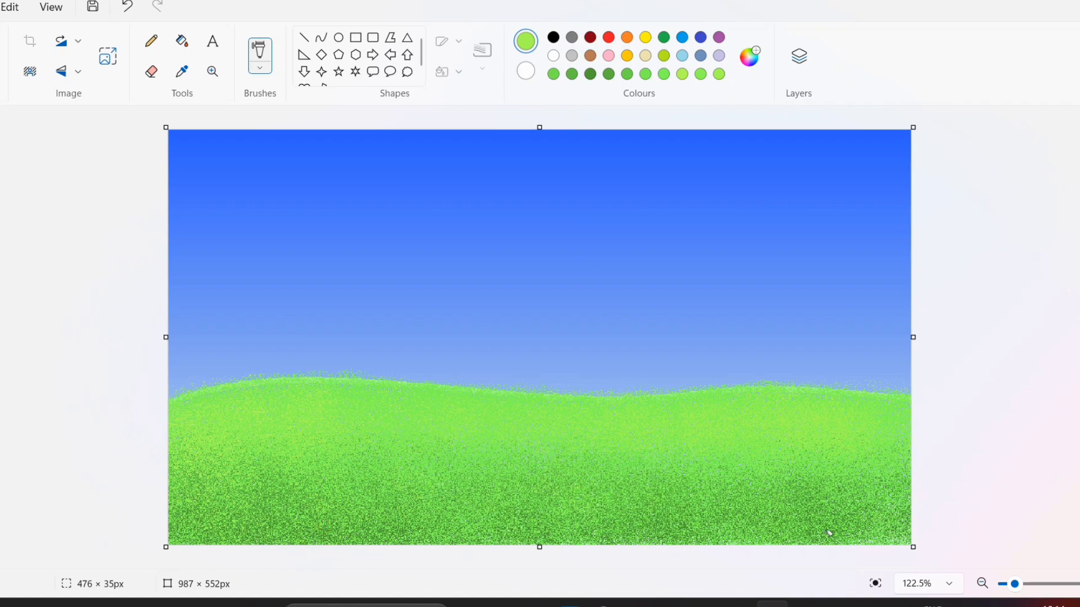
- Mix the cooler green #46FF75 and airbrush it over the grass
{"action": "left_click", "coordinate": [751, 56]}
{"action": "left_click", "coordinate": [395, 154]}
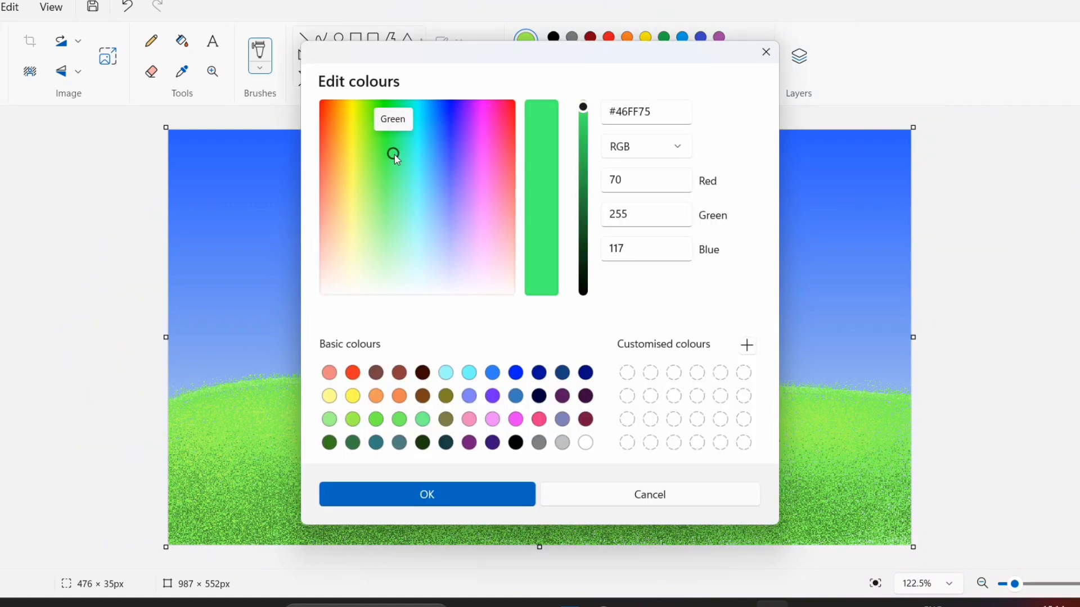
{"action": "left_click", "coordinate": [378, 493]}
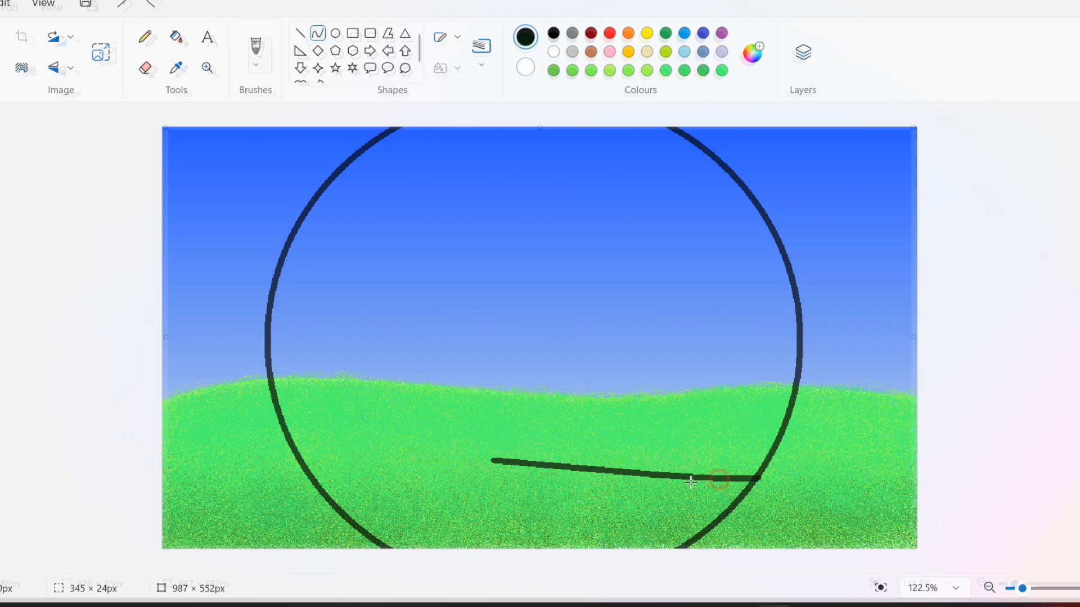
- Draw a black ground outline inside the circle with joined curves, a wavy top and a rounded left end
{"action": "left_click_drag", "start_coordinate": [618, 478], "coordinate": [604, 462]}
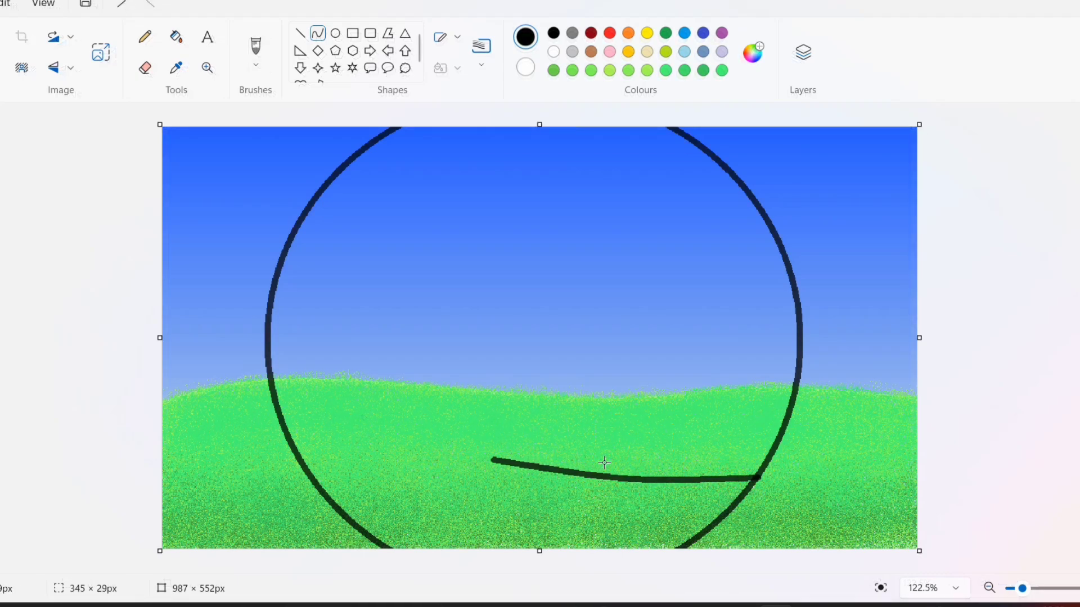
{"action": "mouse_move", "coordinate": [494, 459]}
{"action": "left_mouse_down"}
{"action": "mouse_move", "coordinate": [473, 460]}
{"action": "mouse_move", "coordinate": [505, 463]}
{"action": "mouse_move", "coordinate": [367, 475]}
{"action": "mouse_move", "coordinate": [419, 439]}
{"action": "left_mouse_up"}
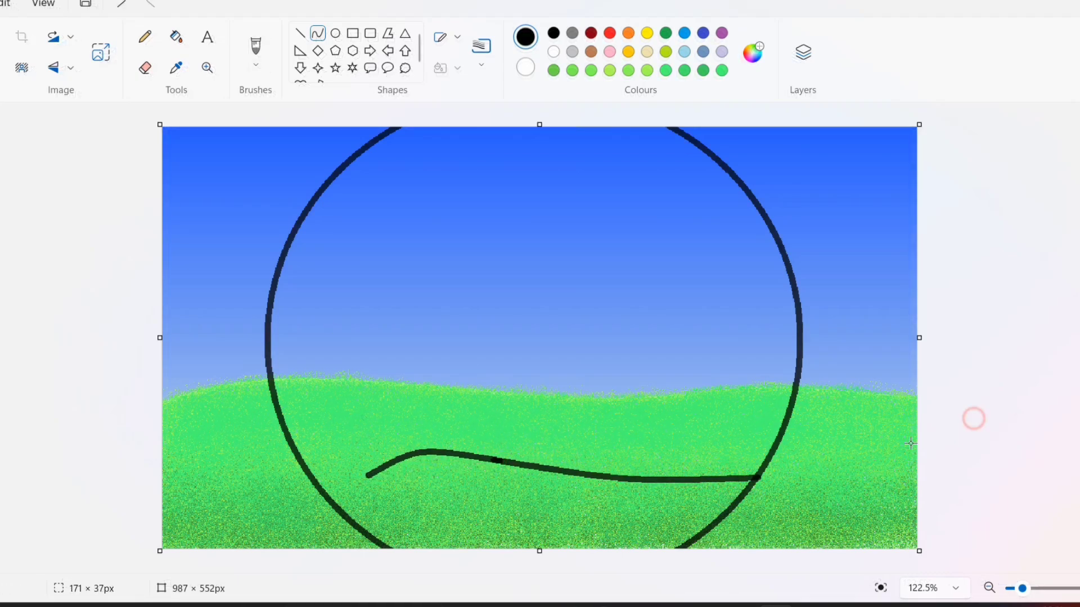
{"action": "left_click_drag", "start_coordinate": [369, 475], "coordinate": [411, 550]}
{"action": "mouse_move", "coordinate": [371, 509]}
{"action": "left_mouse_down"}
{"action": "mouse_move", "coordinate": [356, 506]}
{"action": "mouse_move", "coordinate": [366, 513]}
{"action": "left_mouse_up"}
- Fill the outlined ground area inside the lower part of the circle with solid black brush strokes
{"action": "left_click", "coordinate": [256, 47]}
{"action": "mouse_move", "coordinate": [563, 538]}
{"action": "left_mouse_down"}
{"action": "mouse_move", "coordinate": [450, 523]}
{"action": "mouse_move", "coordinate": [414, 537]}
{"action": "left_mouse_up"}
{"action": "left_click", "coordinate": [413, 459]}
{"action": "mouse_move", "coordinate": [528, 492]}
{"action": "left_mouse_down"}
{"action": "mouse_move", "coordinate": [428, 495]}
{"action": "mouse_move", "coordinate": [394, 540]}
{"action": "left_mouse_up"}
{"action": "scroll", "coordinate": [632, 531], "scroll_direction": "up", "scroll_amount": 5}
{"action": "left_click", "coordinate": [631, 531]}
{"action": "mouse_move", "coordinate": [697, 498]}
{"action": "left_mouse_down"}
{"action": "mouse_move", "coordinate": [349, 405]}
{"action": "mouse_move", "coordinate": [199, 445]}
{"action": "mouse_move", "coordinate": [512, 388]}
{"action": "mouse_move", "coordinate": [572, 404]}
{"action": "mouse_move", "coordinate": [199, 374]}
{"action": "mouse_move", "coordinate": [429, 380]}
{"action": "mouse_move", "coordinate": [735, 492]}
{"action": "mouse_move", "coordinate": [714, 444]}
{"action": "mouse_move", "coordinate": [897, 424]}
{"action": "mouse_move", "coordinate": [911, 410]}
{"action": "mouse_move", "coordinate": [903, 388]}
{"action": "left_mouse_up"}
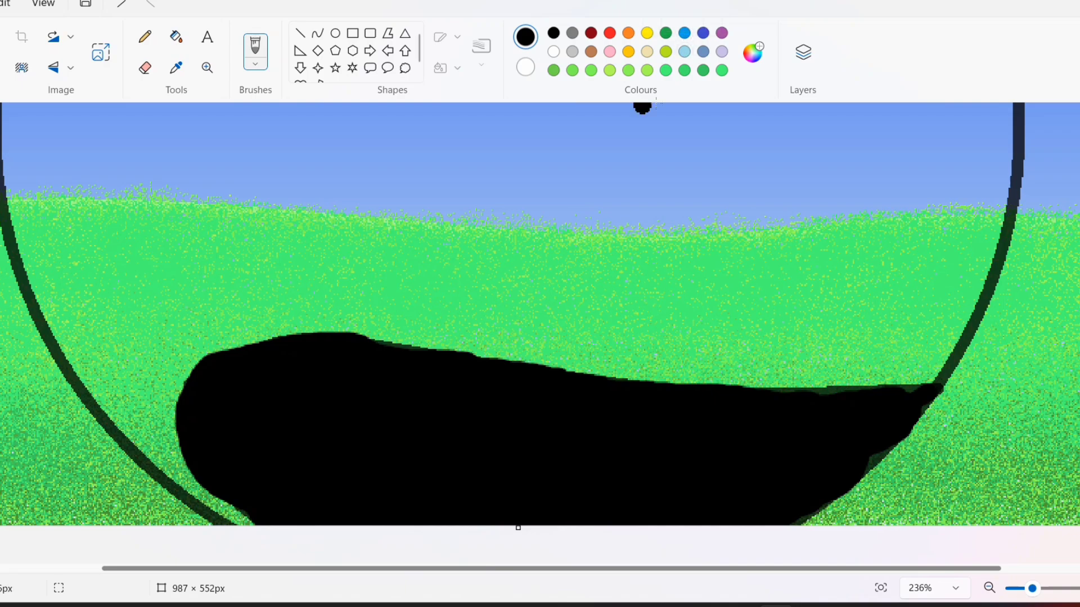
- Enlarge the brush and paint a vertical black tree trunk rising from the right part of the black ground
{"action": "scroll", "coordinate": [716, 246], "scroll_direction": "up", "scroll_amount": 3}
{"action": "scroll", "coordinate": [683, 225], "scroll_direction": "down", "scroll_amount": 1}
{"action": "left_click_drag", "start_coordinate": [1036, 592], "coordinate": [1025, 589]}
{"action": "scroll", "coordinate": [907, 434], "scroll_direction": "up", "scroll_amount": 1}
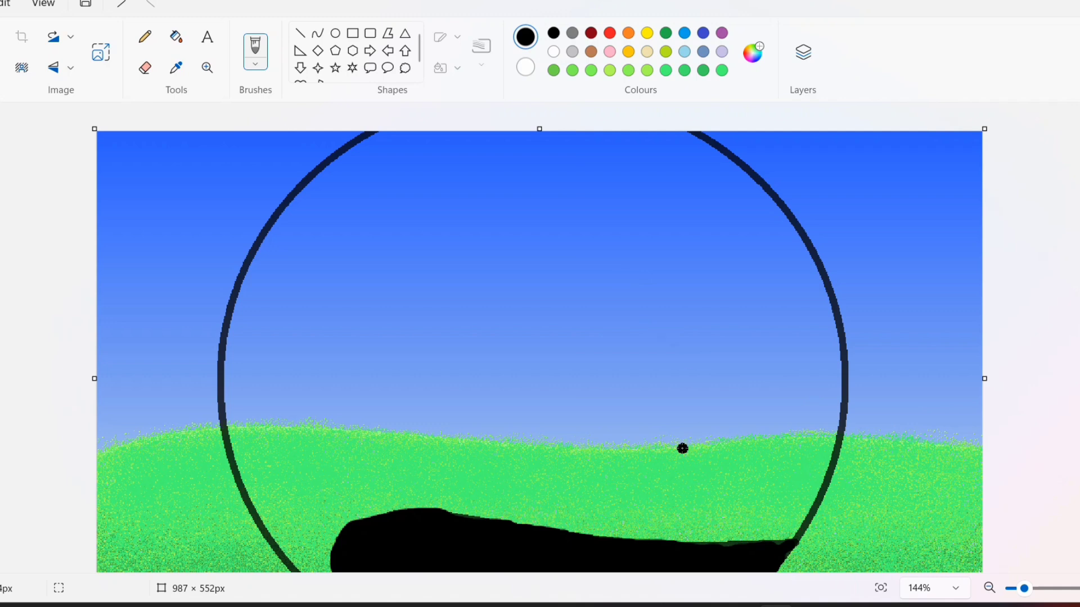
{"action": "left_click_drag", "start_coordinate": [0, 433], "coordinate": [0, 399]}
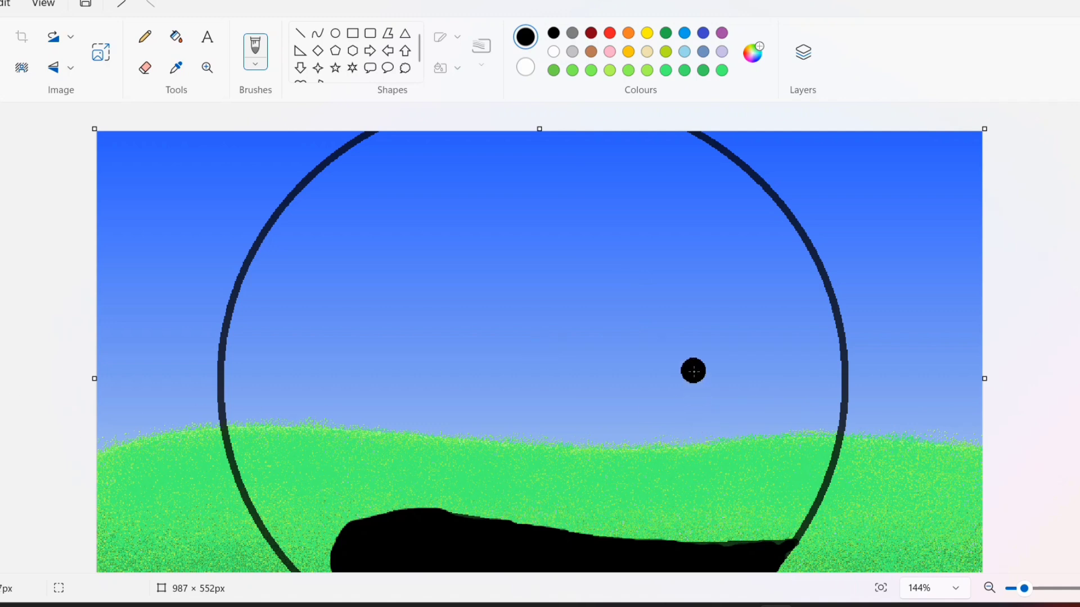
{"action": "left_click_drag", "start_coordinate": [649, 306], "coordinate": [648, 537]}
{"action": "scroll", "coordinate": [700, 336], "scroll_direction": "down", "scroll_amount": 1}
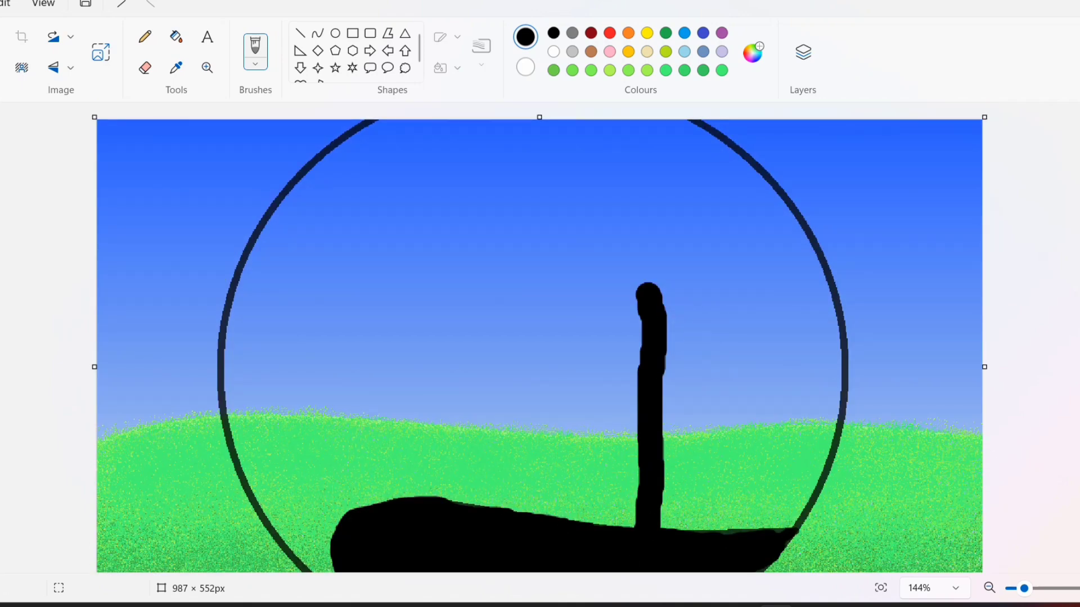
- Widen the trunk toward its base and even out both of its sides with black strokes
{"action": "left_click_drag", "start_coordinate": [663, 530], "coordinate": [657, 463]}
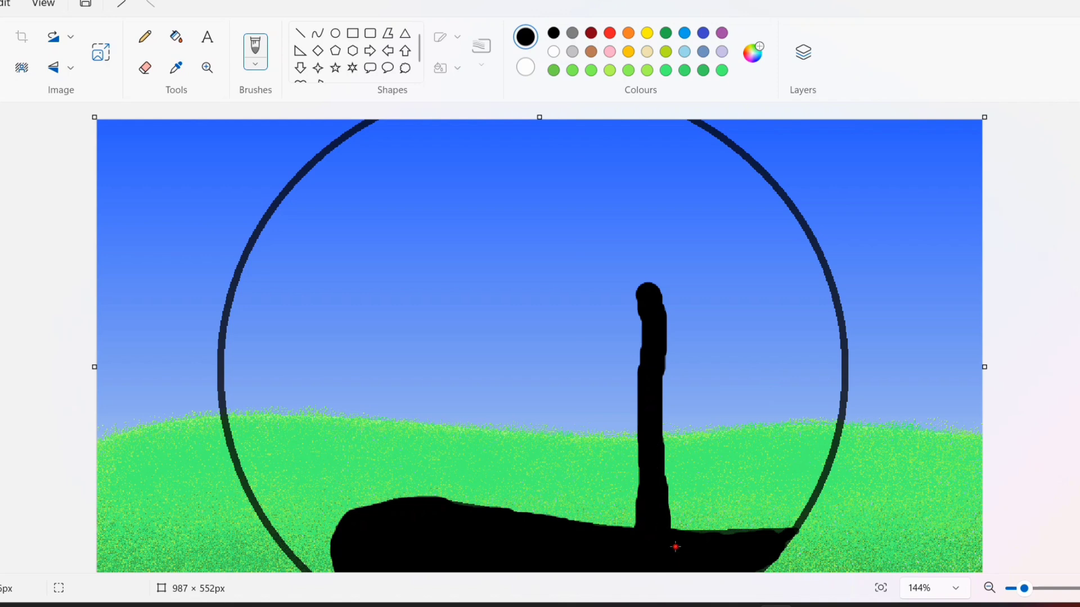
{"action": "left_click_drag", "start_coordinate": [675, 547], "coordinate": [652, 384]}
{"action": "mouse_move", "coordinate": [683, 538]}
{"action": "left_mouse_down"}
{"action": "mouse_move", "coordinate": [662, 433]}
{"action": "mouse_move", "coordinate": [663, 354]}
{"action": "left_mouse_up"}
{"action": "left_click_drag", "start_coordinate": [677, 481], "coordinate": [656, 330]}
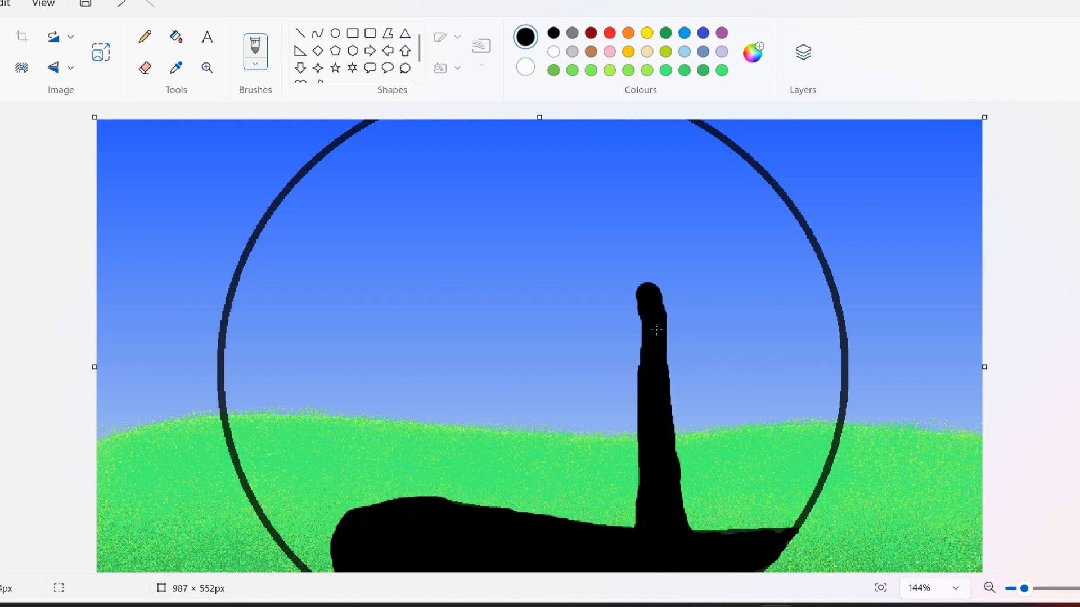
{"action": "left_click_drag", "start_coordinate": [641, 528], "coordinate": [640, 287]}
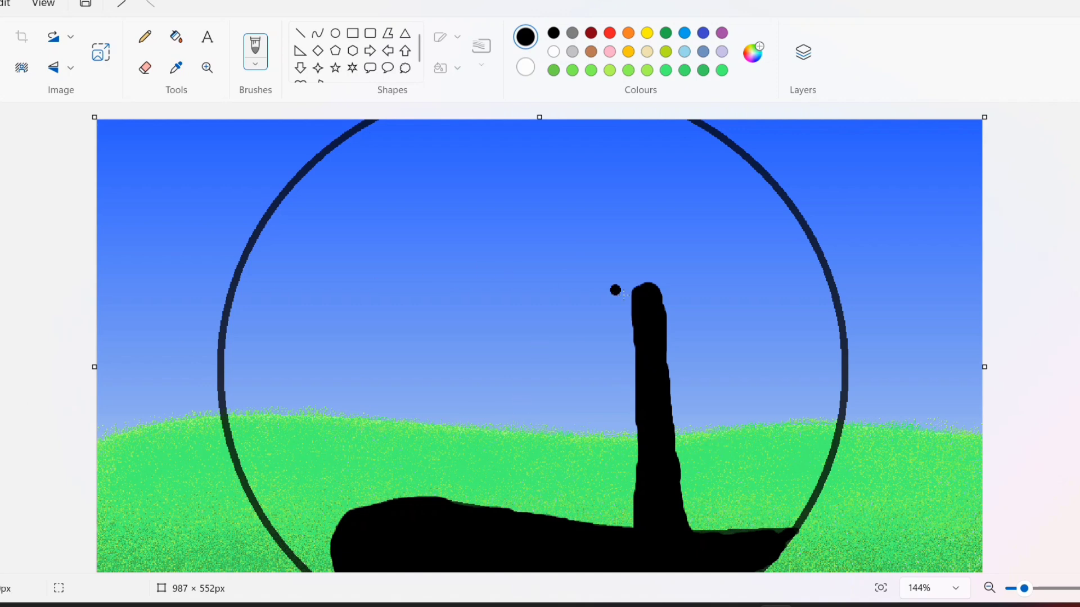
{"action": "mouse_move", "coordinate": [637, 284]}
{"action": "left_mouse_down"}
{"action": "mouse_move", "coordinate": [566, 197]}
{"action": "mouse_move", "coordinate": [381, 173]}
{"action": "mouse_move", "coordinate": [622, 281]}
{"action": "mouse_move", "coordinate": [629, 295]}
{"action": "left_mouse_up"}
{"action": "left_click", "coordinate": [121, 4]}
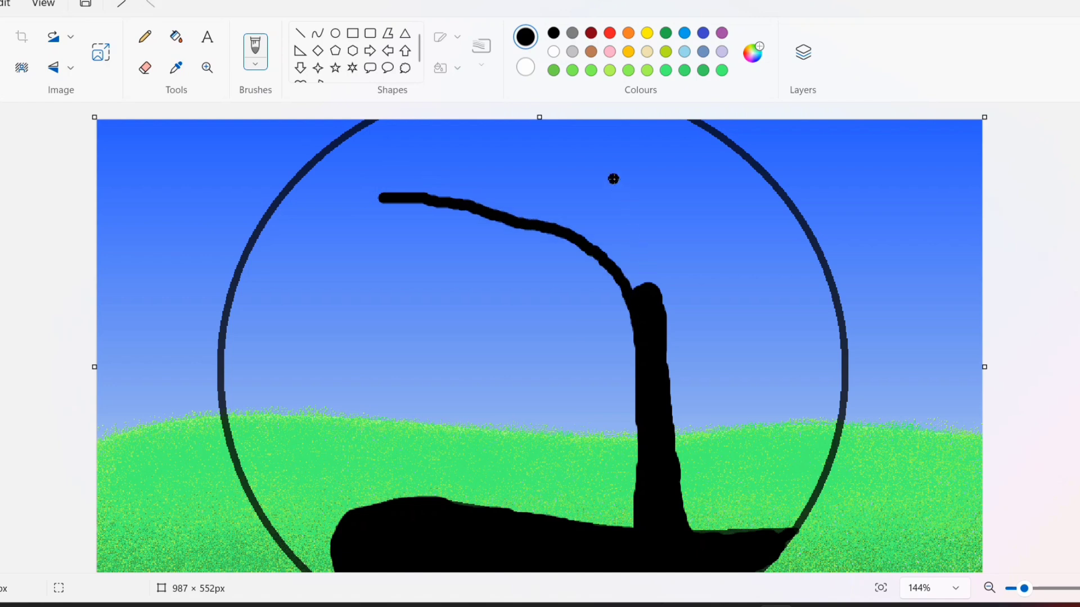
{"action": "scroll", "coordinate": [528, 188], "scroll_direction": "up", "scroll_amount": 1}
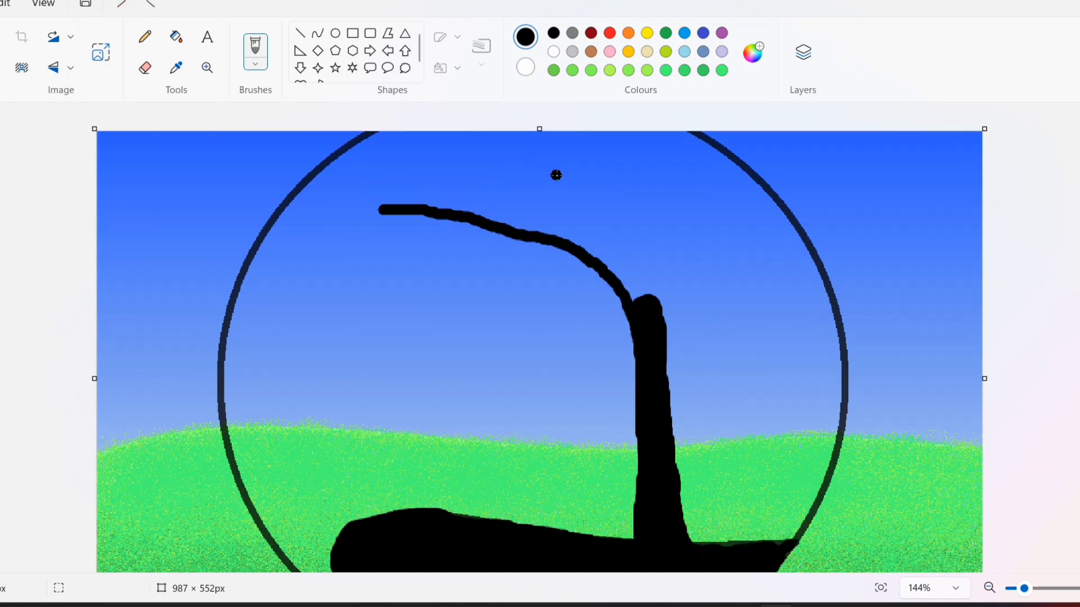
{"action": "key", "text": "ctrl+z"}
- Paint two black branches reaching up and left from the top of the trunk, one arched and one steeper
{"action": "mouse_move", "coordinate": [468, 236]}
{"action": "left_mouse_down"}
{"action": "mouse_move", "coordinate": [545, 244]}
{"action": "mouse_move", "coordinate": [640, 311]}
{"action": "left_mouse_up"}
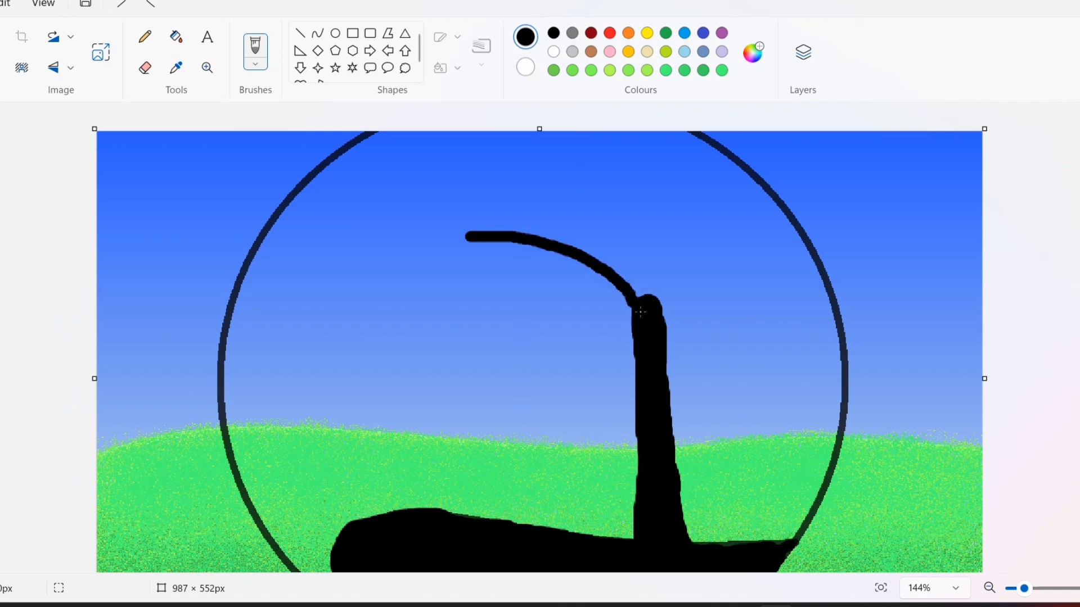
{"action": "mouse_move", "coordinate": [514, 168]}
{"action": "left_mouse_down"}
{"action": "mouse_move", "coordinate": [659, 311]}
{"action": "mouse_move", "coordinate": [598, 262]}
{"action": "mouse_move", "coordinate": [633, 278]}
{"action": "left_mouse_up"}
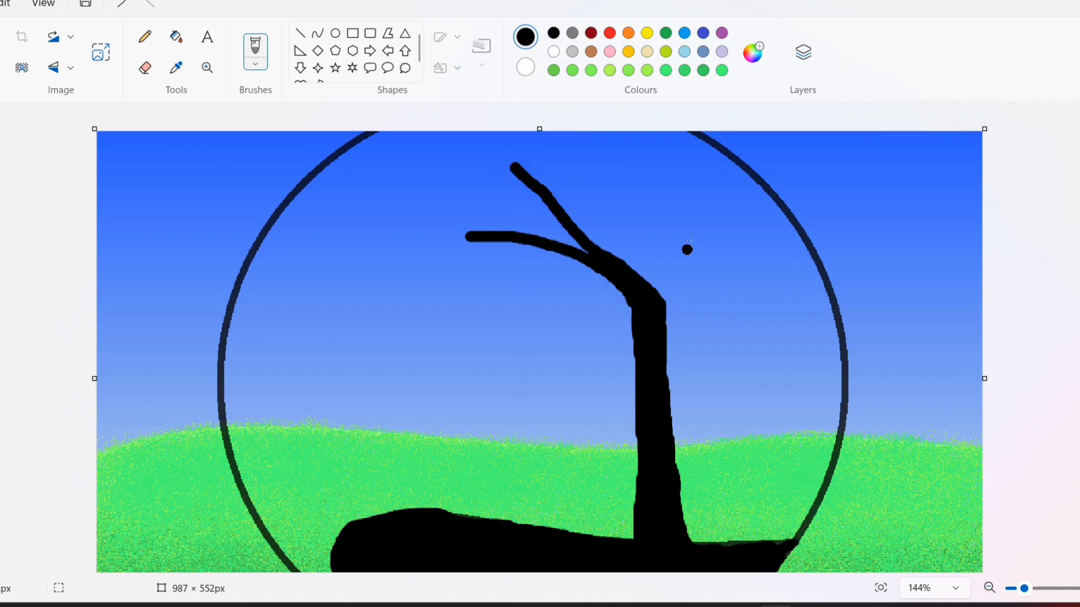
- Paint a thick black limb from the trunk's top right, forking into an upright branch and an arched, drooping branch
{"action": "mouse_move", "coordinate": [735, 193]}
{"action": "left_mouse_down"}
{"action": "mouse_move", "coordinate": [724, 251]}
{"action": "mouse_move", "coordinate": [670, 302]}
{"action": "mouse_move", "coordinate": [716, 278]}
{"action": "mouse_move", "coordinate": [691, 322]}
{"action": "mouse_move", "coordinate": [716, 298]}
{"action": "left_mouse_up"}
{"action": "left_click_drag", "start_coordinate": [728, 269], "coordinate": [737, 197]}
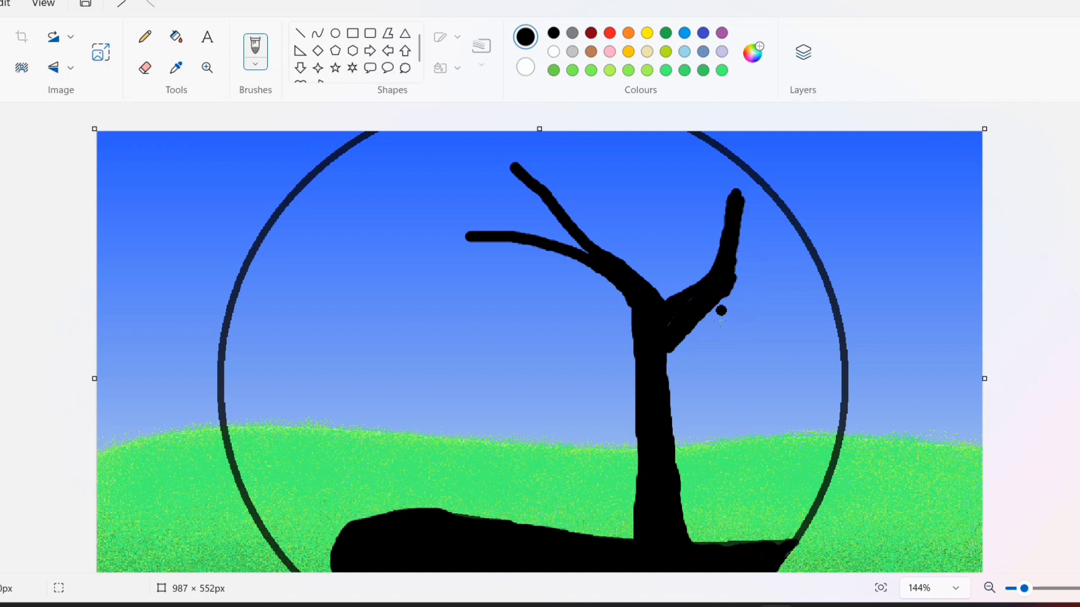
{"action": "mouse_move", "coordinate": [734, 288]}
{"action": "left_mouse_down"}
{"action": "mouse_move", "coordinate": [786, 291]}
{"action": "mouse_move", "coordinate": [831, 343]}
{"action": "left_mouse_up"}
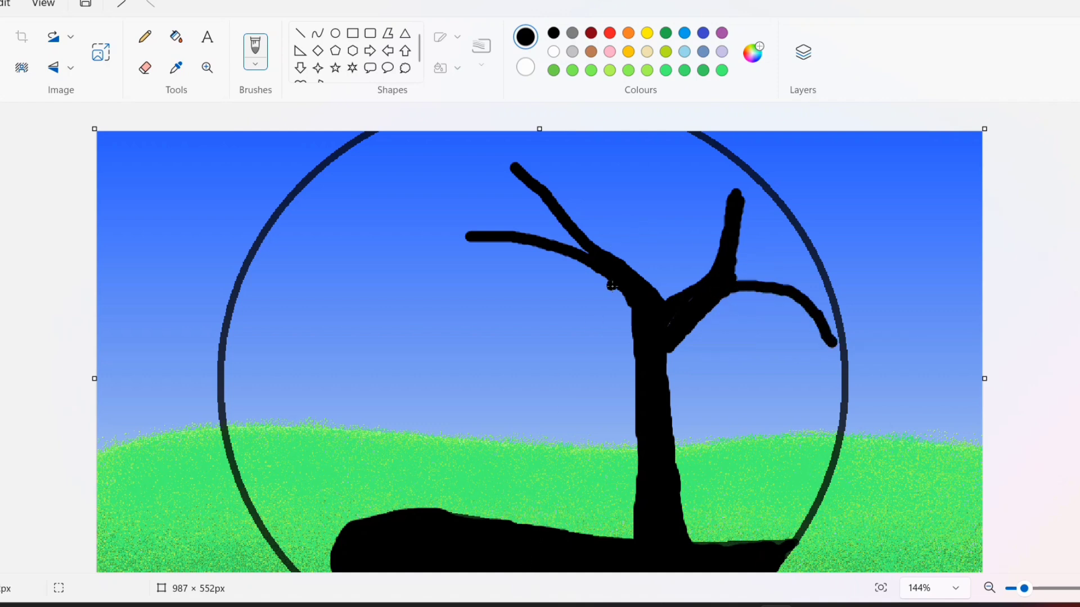
{"action": "mouse_move", "coordinate": [720, 285]}
{"action": "left_mouse_down"}
{"action": "mouse_move", "coordinate": [786, 283]}
{"action": "mouse_move", "coordinate": [831, 340]}
{"action": "left_mouse_up"}
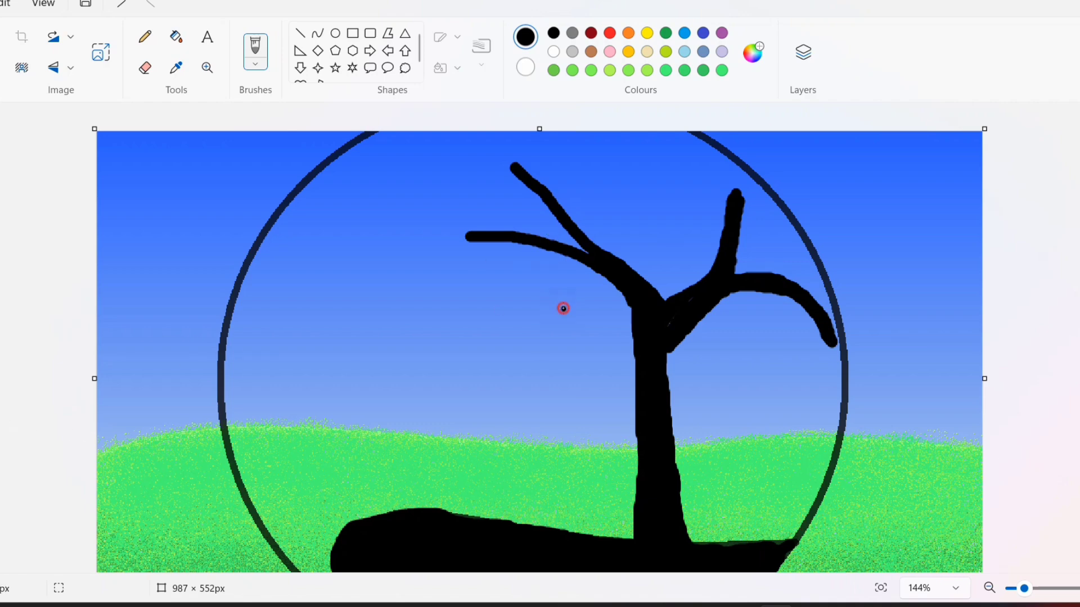
- Paint a short low branch with small forked twigs extending left from the upper trunk, using a thinner black brush
{"action": "left_click_drag", "start_coordinate": [562, 309], "coordinate": [627, 302]}
{"action": "left_click_drag", "start_coordinate": [565, 338], "coordinate": [616, 305]}
{"action": "mouse_move", "coordinate": [497, 302]}
{"action": "left_mouse_down"}
{"action": "mouse_move", "coordinate": [584, 309]}
{"action": "mouse_move", "coordinate": [545, 307]}
{"action": "left_mouse_up"}
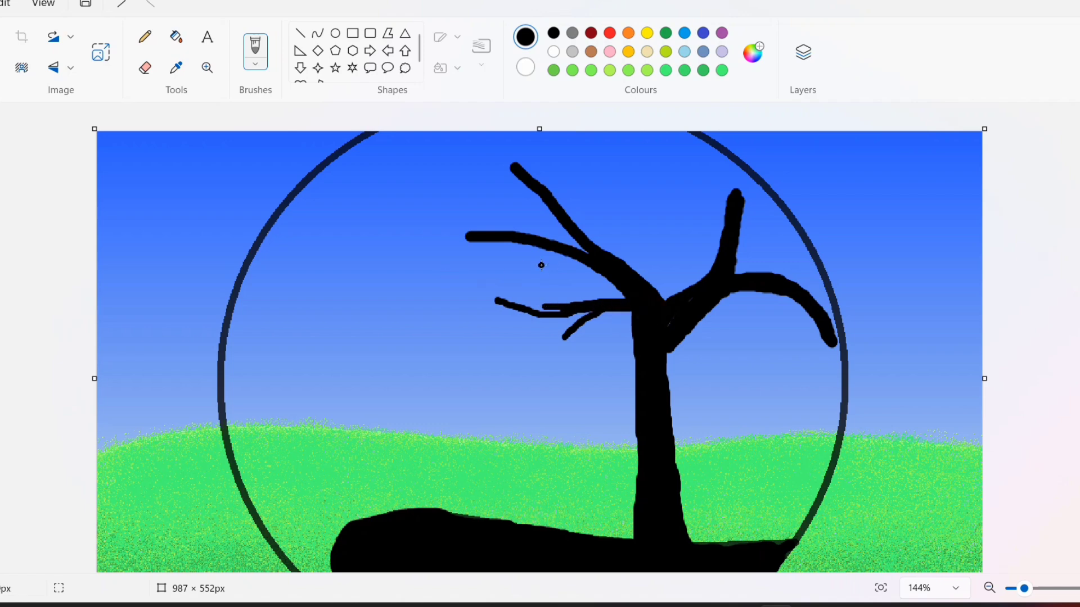
- Extend the arched left branch with a thin rising branch and a lower forked branch toward the circle's left side
{"action": "left_click_drag", "start_coordinate": [532, 243], "coordinate": [341, 310]}
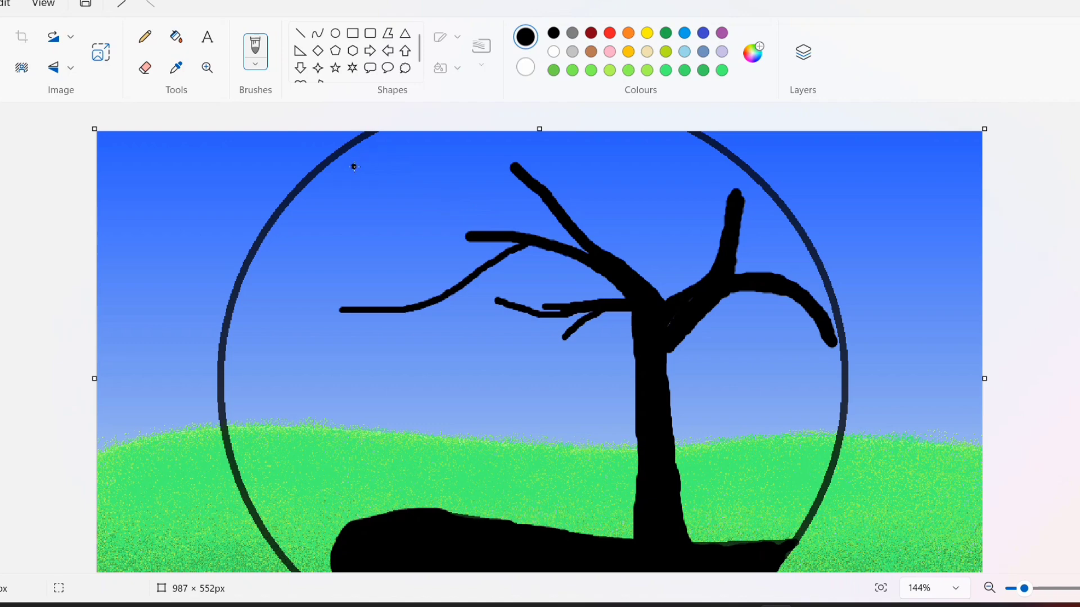
{"action": "left_click_drag", "start_coordinate": [354, 166], "coordinate": [479, 236]}
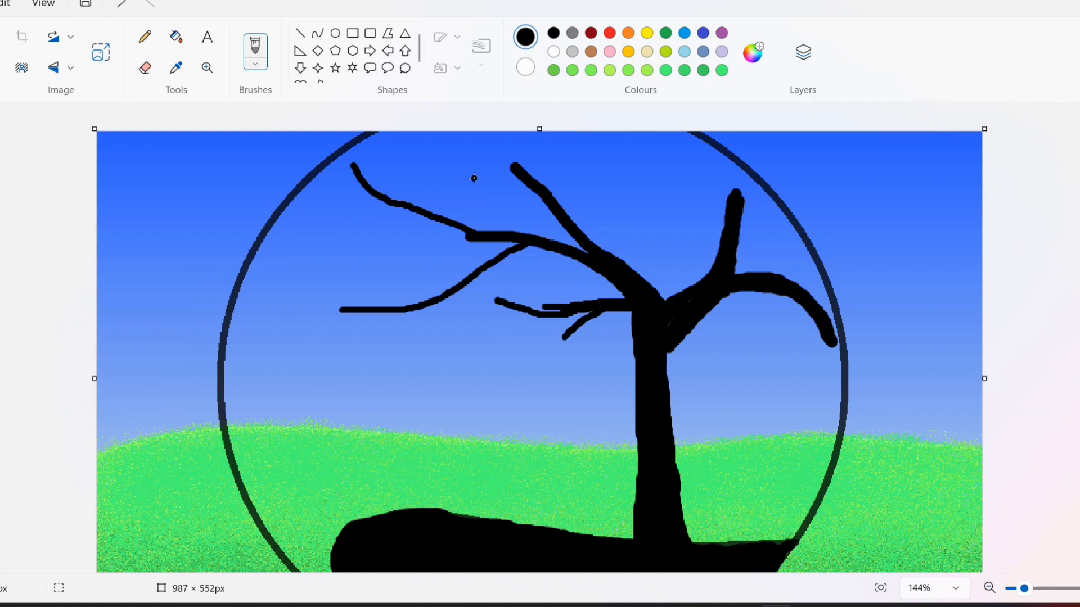
{"action": "left_click_drag", "start_coordinate": [313, 257], "coordinate": [451, 300]}
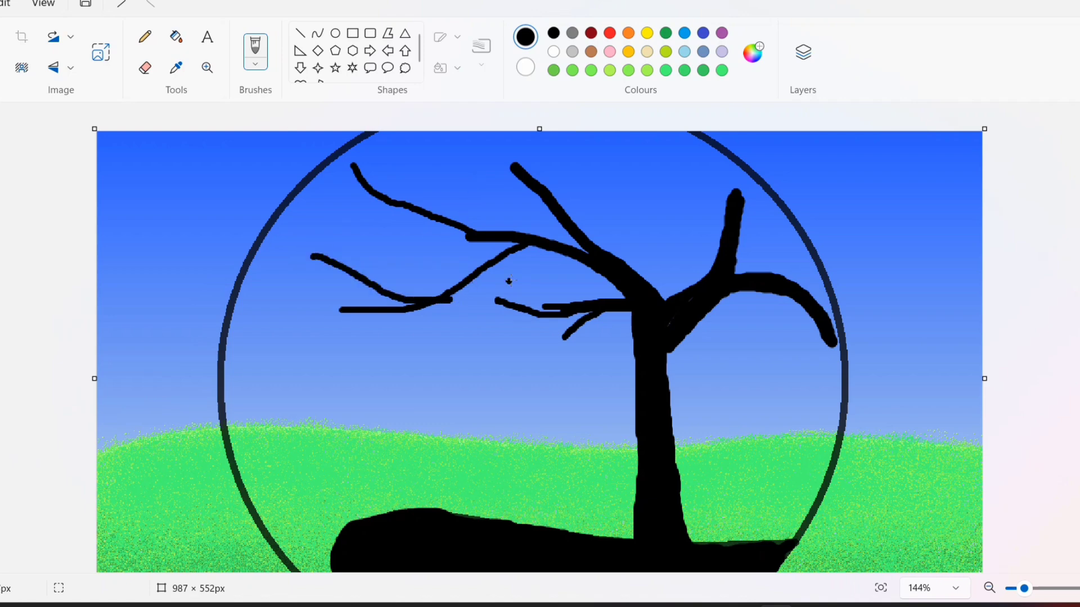
{"action": "left_click_drag", "start_coordinate": [534, 246], "coordinate": [450, 304]}
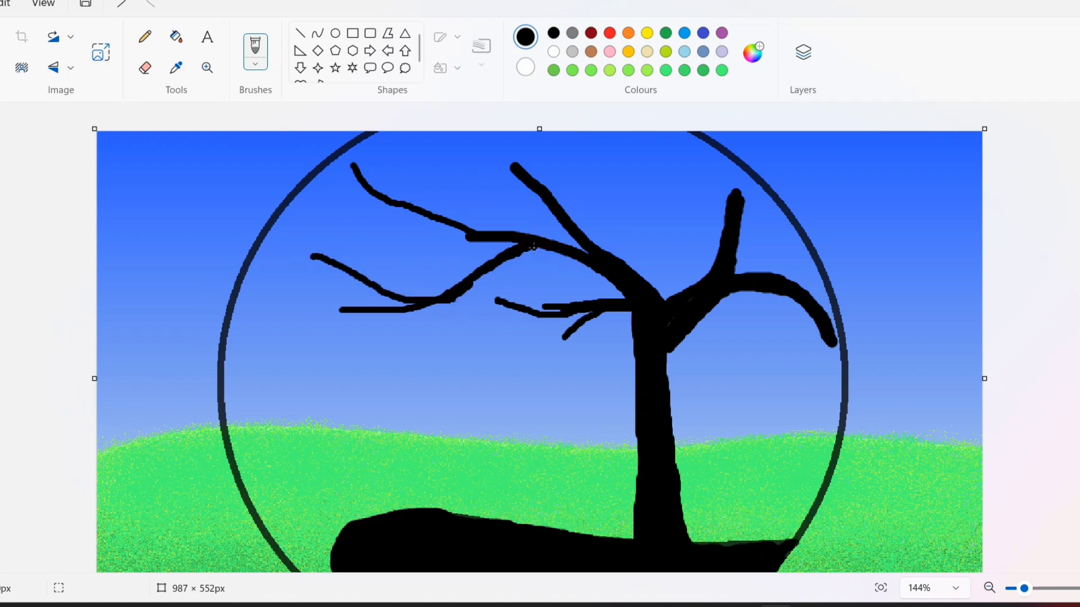
{"action": "left_click", "coordinate": [122, 3]}
{"action": "left_click", "coordinate": [121, 3]}
{"action": "left_click_drag", "start_coordinate": [341, 258], "coordinate": [447, 291]}
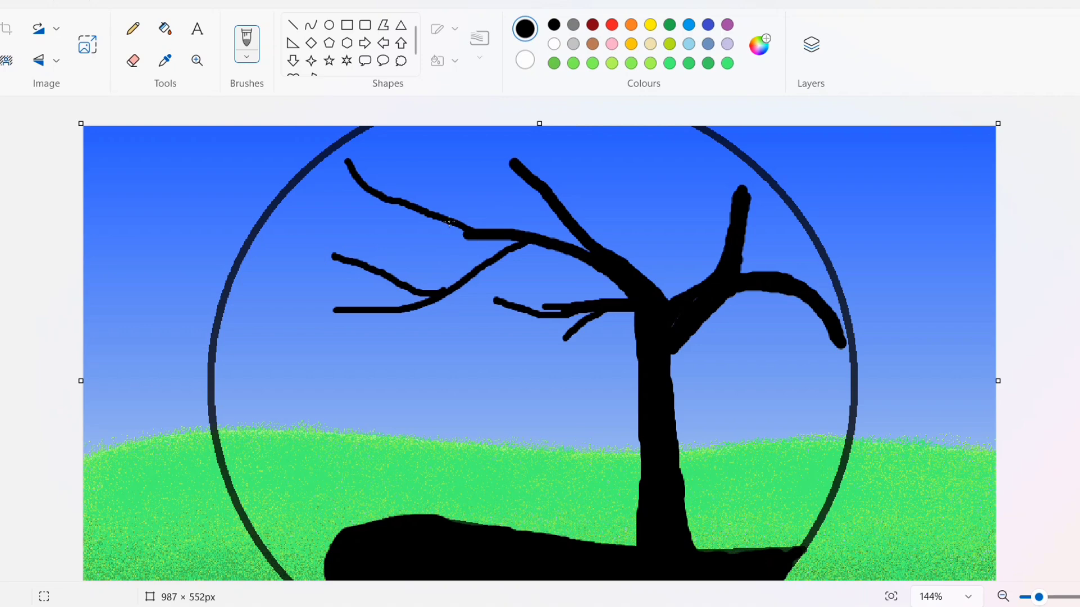
- Add thin black twigs fanning out from the upper left branch toward the circle's left edge
{"action": "left_click_drag", "start_coordinate": [297, 195], "coordinate": [464, 231]}
{"action": "left_click_drag", "start_coordinate": [269, 232], "coordinate": [388, 215]}
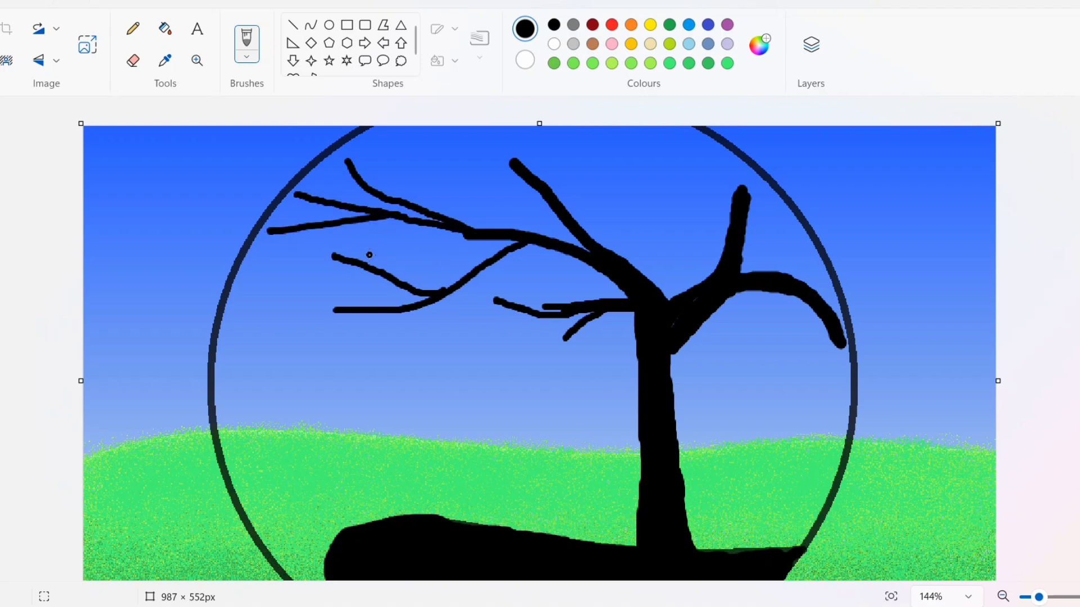
{"action": "left_click_drag", "start_coordinate": [299, 263], "coordinate": [432, 228]}
{"action": "left_click_drag", "start_coordinate": [378, 147], "coordinate": [422, 205]}
- Add two twigs above the middle of the arched left branch and fork the steep branch's tip up to the canvas edge
{"action": "left_click_drag", "start_coordinate": [502, 178], "coordinate": [543, 229]}
{"action": "left_click_drag", "start_coordinate": [480, 197], "coordinate": [540, 237]}
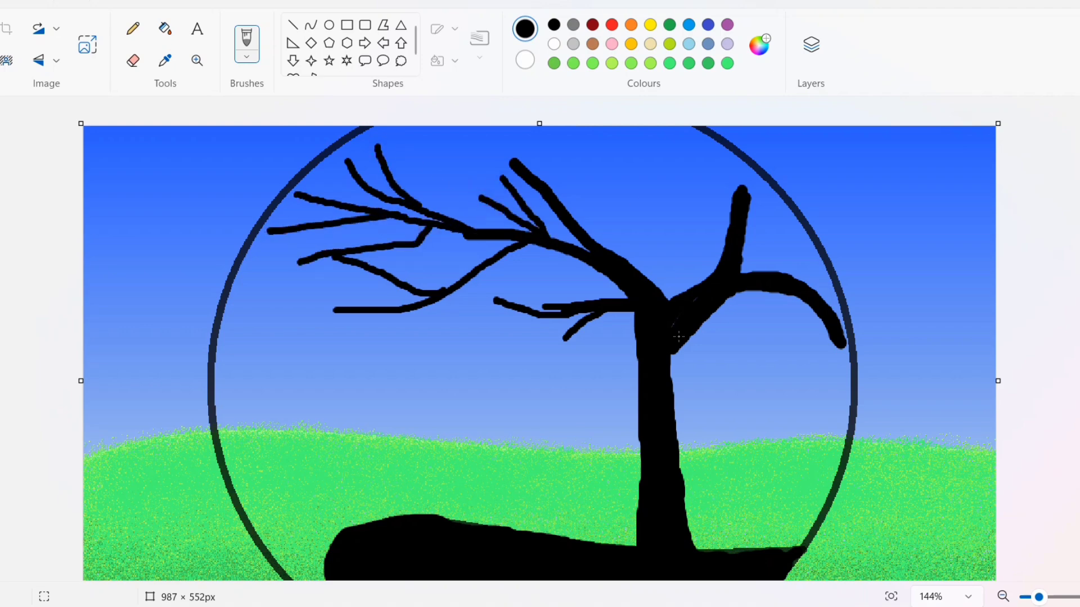
{"action": "left_click_drag", "start_coordinate": [487, 186], "coordinate": [537, 227]}
{"action": "left_click", "coordinate": [104, 4]}
{"action": "left_click", "coordinate": [104, 4]}
{"action": "left_click_drag", "start_coordinate": [486, 193], "coordinate": [540, 230]}
{"action": "left_click_drag", "start_coordinate": [457, 127], "coordinate": [515, 160]}
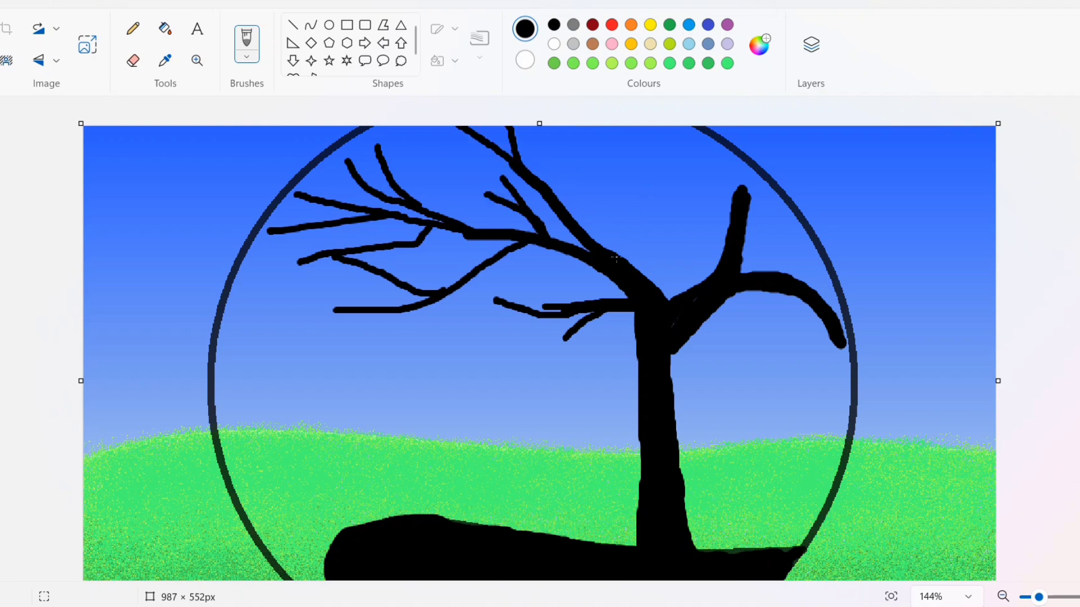
- Paint a thick upright branch from the steep left branch up to the canvas's upper edge
{"action": "left_click_drag", "start_coordinate": [589, 162], "coordinate": [576, 225]}
{"action": "mouse_move", "coordinate": [595, 127]}
{"action": "left_mouse_down"}
{"action": "mouse_move", "coordinate": [579, 225]}
{"action": "mouse_move", "coordinate": [591, 239]}
{"action": "left_mouse_up"}
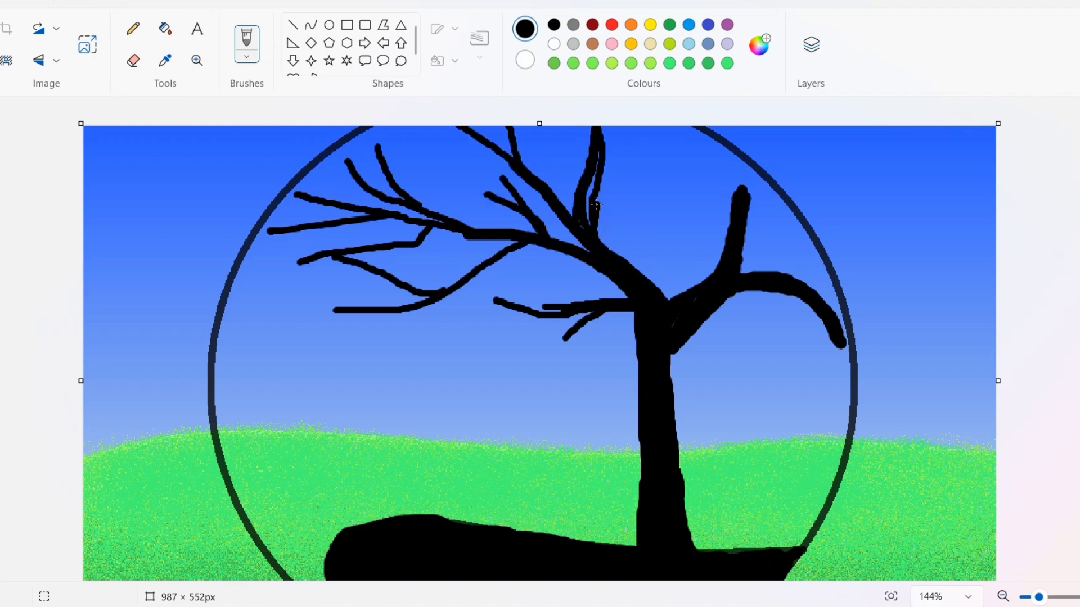
{"action": "mouse_move", "coordinate": [595, 174]}
{"action": "left_mouse_down"}
{"action": "mouse_move", "coordinate": [590, 225]}
{"action": "mouse_move", "coordinate": [588, 128]}
{"action": "left_mouse_up"}
{"action": "left_click", "coordinate": [104, 4]}
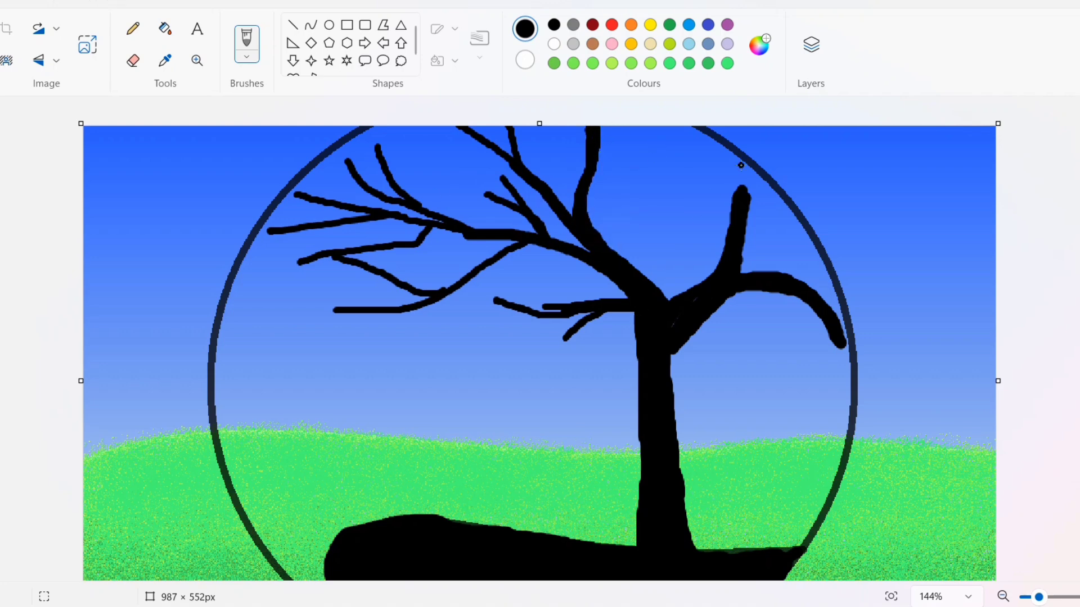
- Lengthen the drooping right branch and add thin twigs along it and the upright right branch
{"action": "left_click_drag", "start_coordinate": [740, 164], "coordinate": [750, 216]}
{"action": "left_click", "coordinate": [107, 4]}
{"action": "mouse_move", "coordinate": [805, 282]}
{"action": "left_mouse_down"}
{"action": "mouse_move", "coordinate": [832, 266]}
{"action": "mouse_move", "coordinate": [847, 396]}
{"action": "left_mouse_up"}
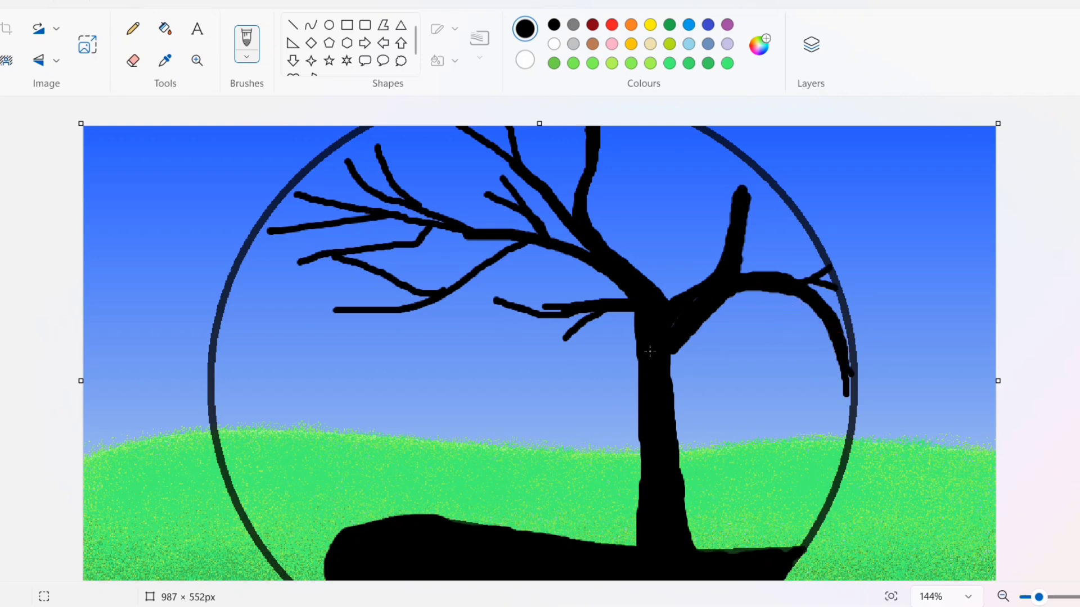
{"action": "mouse_move", "coordinate": [740, 261]}
{"action": "left_mouse_down"}
{"action": "mouse_move", "coordinate": [820, 232]}
{"action": "mouse_move", "coordinate": [782, 239]}
{"action": "left_mouse_up"}
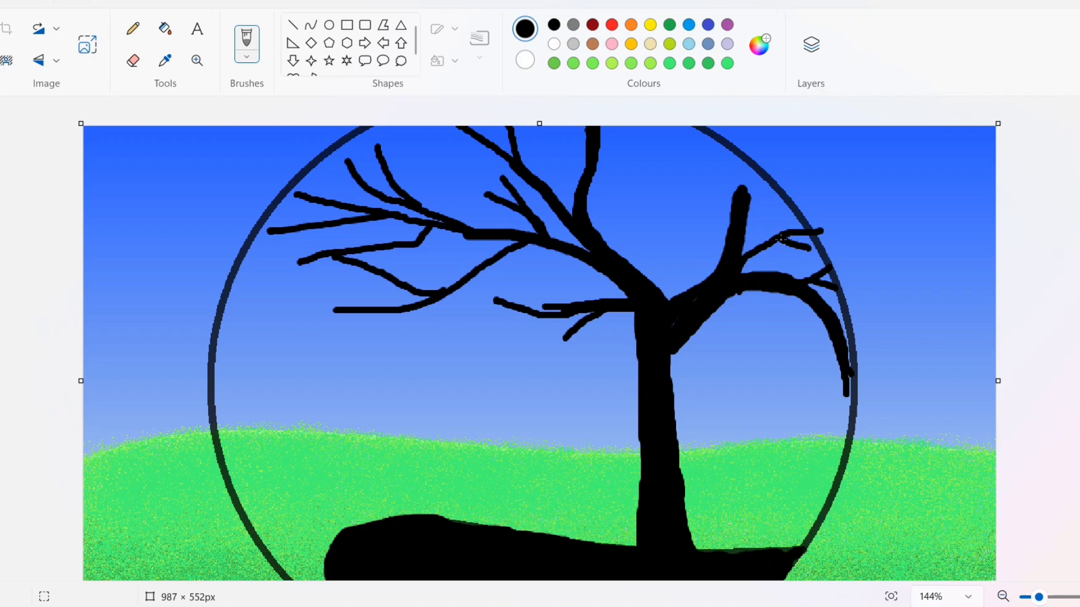
{"action": "left_click_drag", "start_coordinate": [740, 175], "coordinate": [741, 194]}
{"action": "mouse_move", "coordinate": [744, 197]}
{"action": "left_mouse_down"}
{"action": "mouse_move", "coordinate": [741, 267]}
{"action": "mouse_move", "coordinate": [730, 224]}
{"action": "left_mouse_up"}
{"action": "left_click_drag", "start_coordinate": [782, 193], "coordinate": [748, 209]}
- Paint a thin forked branch in the middle of the crown and two twigs left of the upright central branch
{"action": "left_click_drag", "start_coordinate": [618, 256], "coordinate": [646, 149]}
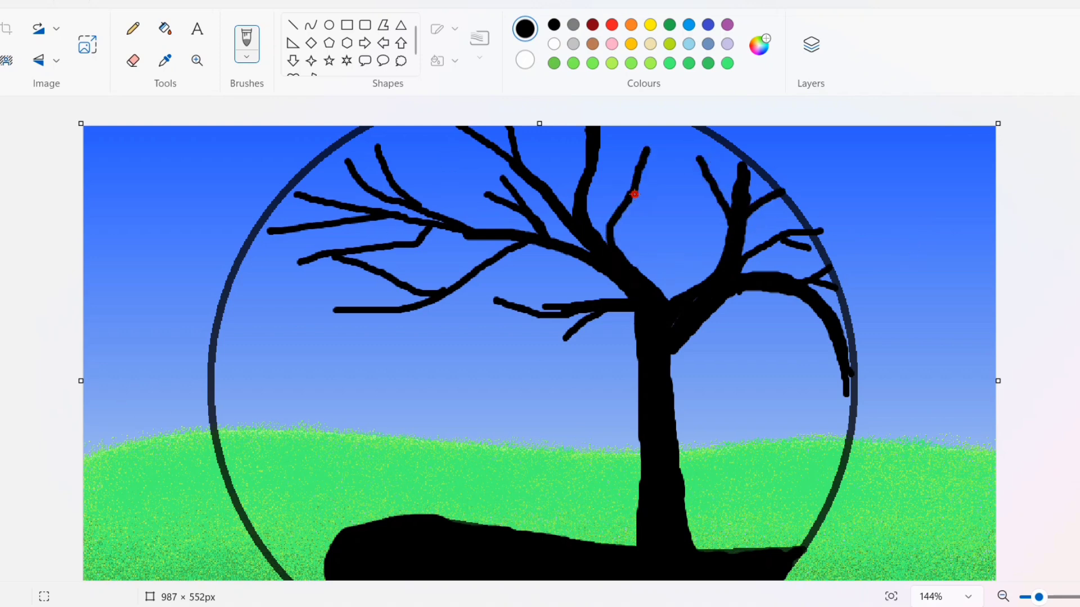
{"action": "left_click_drag", "start_coordinate": [633, 191], "coordinate": [669, 166]}
{"action": "left_click", "coordinate": [598, 197]}
{"action": "key", "text": "ctrl+z"}
{"action": "left_click_drag", "start_coordinate": [550, 136], "coordinate": [576, 189]}
{"action": "left_click_drag", "start_coordinate": [530, 151], "coordinate": [579, 199]}
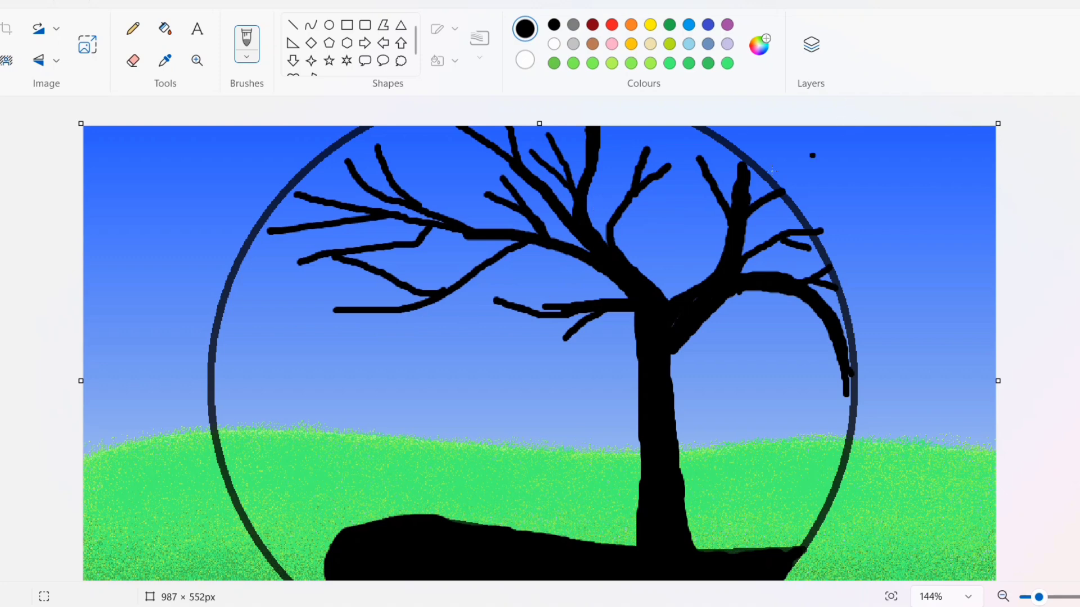
- Thicken the far-left branch, the middle forked branch, the low left branch and the bases of the right twigs
{"action": "mouse_move", "coordinate": [479, 236]}
{"action": "left_mouse_down"}
{"action": "mouse_move", "coordinate": [365, 217]}
{"action": "mouse_move", "coordinate": [304, 222]}
{"action": "left_mouse_up"}
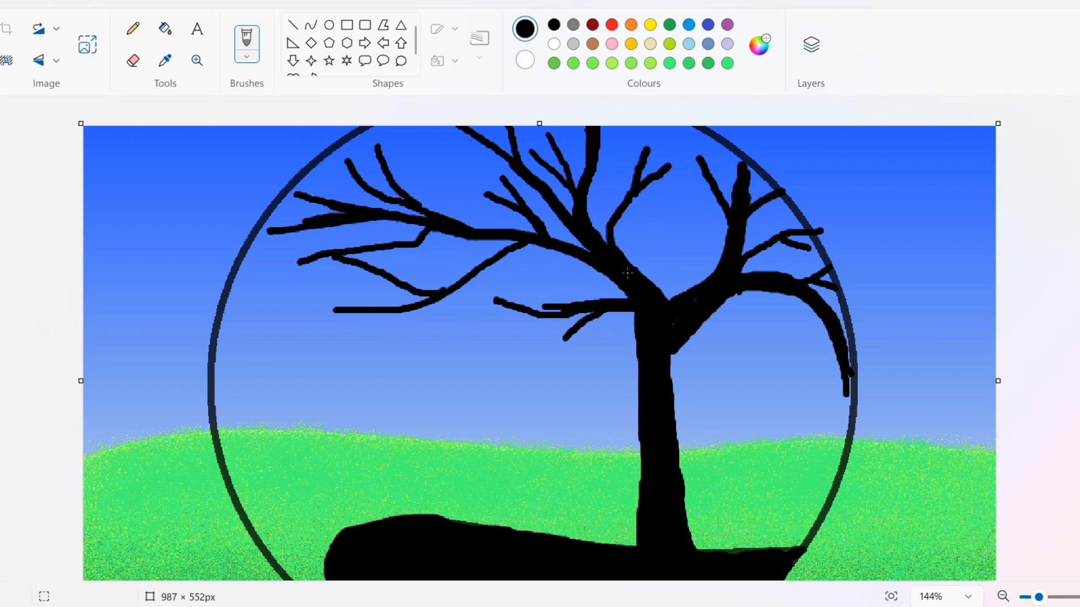
{"action": "mouse_move", "coordinate": [627, 272]}
{"action": "left_mouse_down"}
{"action": "mouse_move", "coordinate": [614, 226]}
{"action": "mouse_move", "coordinate": [636, 197]}
{"action": "left_mouse_up"}
{"action": "left_click", "coordinate": [107, 2]}
{"action": "left_click", "coordinate": [107, 2]}
{"action": "mouse_move", "coordinate": [626, 265]}
{"action": "left_mouse_down"}
{"action": "mouse_move", "coordinate": [620, 217]}
{"action": "mouse_move", "coordinate": [619, 250]}
{"action": "mouse_move", "coordinate": [641, 191]}
{"action": "left_mouse_up"}
{"action": "left_click", "coordinate": [107, 3]}
{"action": "left_click_drag", "start_coordinate": [624, 308], "coordinate": [577, 312]}
{"action": "left_click_drag", "start_coordinate": [815, 274], "coordinate": [779, 280]}
{"action": "left_click_drag", "start_coordinate": [742, 268], "coordinate": [770, 244]}
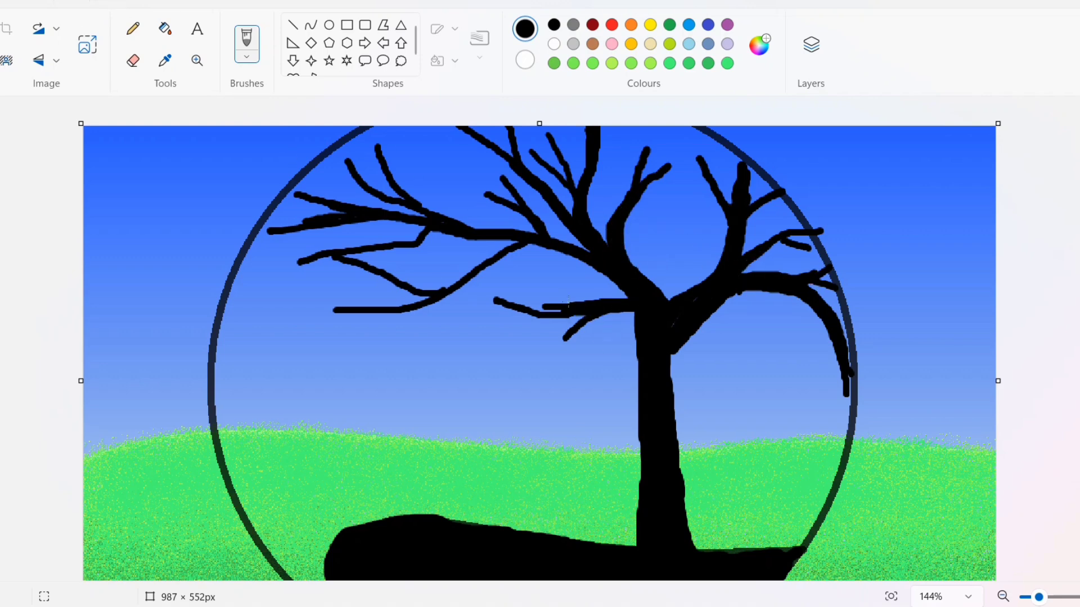
- Add finer black twigs to the ends and upper sides of the left branches
{"action": "mouse_move", "coordinate": [336, 310]}
{"action": "left_mouse_down"}
{"action": "mouse_move", "coordinate": [276, 315]}
{"action": "mouse_move", "coordinate": [245, 345]}
{"action": "left_mouse_up"}
{"action": "mouse_move", "coordinate": [279, 276]}
{"action": "left_mouse_down"}
{"action": "mouse_move", "coordinate": [265, 280]}
{"action": "mouse_move", "coordinate": [258, 306]}
{"action": "left_mouse_up"}
{"action": "mouse_move", "coordinate": [404, 188]}
{"action": "left_mouse_down"}
{"action": "mouse_move", "coordinate": [423, 134]}
{"action": "mouse_move", "coordinate": [444, 133]}
{"action": "left_mouse_up"}
{"action": "mouse_move", "coordinate": [357, 182]}
{"action": "left_mouse_down"}
{"action": "mouse_move", "coordinate": [302, 184]}
{"action": "mouse_move", "coordinate": [329, 164]}
{"action": "left_mouse_up"}
{"action": "mouse_move", "coordinate": [482, 193]}
{"action": "left_mouse_down"}
{"action": "mouse_move", "coordinate": [413, 192]}
{"action": "mouse_move", "coordinate": [426, 176]}
{"action": "left_mouse_up"}
{"action": "left_click_drag", "start_coordinate": [502, 176], "coordinate": [456, 172]}
- Add finer black twigs to the middle forked branch, the right branches and the low left branch
{"action": "mouse_move", "coordinate": [663, 163]}
{"action": "left_mouse_down"}
{"action": "mouse_move", "coordinate": [719, 145]}
{"action": "mouse_move", "coordinate": [641, 127]}
{"action": "mouse_move", "coordinate": [665, 126]}
{"action": "left_mouse_up"}
{"action": "mouse_move", "coordinate": [646, 200]}
{"action": "left_mouse_down"}
{"action": "mouse_move", "coordinate": [709, 187]}
{"action": "mouse_move", "coordinate": [651, 225]}
{"action": "left_mouse_up"}
{"action": "left_click_drag", "start_coordinate": [785, 245], "coordinate": [803, 272]}
{"action": "left_click_drag", "start_coordinate": [792, 253], "coordinate": [818, 267]}
{"action": "mouse_move", "coordinate": [573, 336]}
{"action": "left_mouse_down"}
{"action": "mouse_move", "coordinate": [534, 364]}
{"action": "mouse_move", "coordinate": [551, 377]}
{"action": "left_mouse_up"}
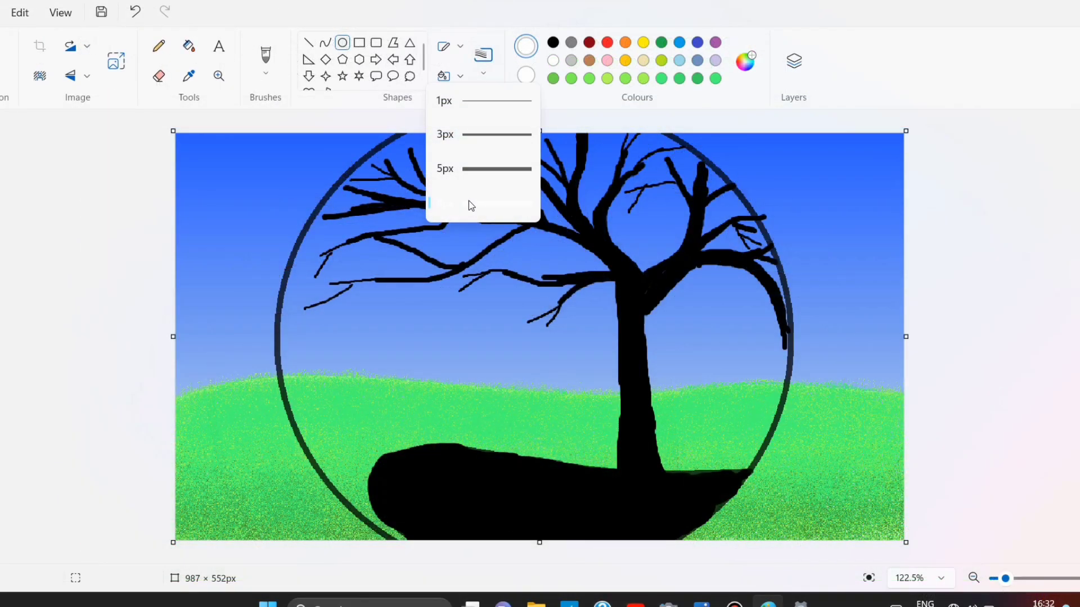
- Configure the oval shape's line thickness, with a solid fill and a natural pencil outline
{"action": "left_click", "coordinate": [465, 198]}
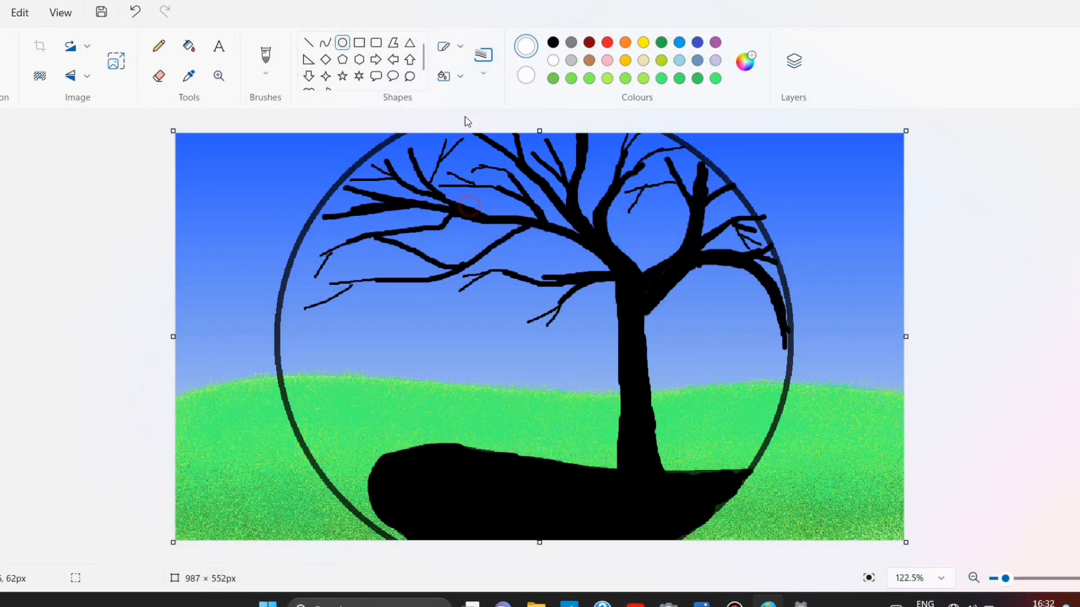
{"action": "left_click", "coordinate": [458, 77]}
{"action": "left_click", "coordinate": [478, 142]}
{"action": "left_click", "coordinate": [443, 47]}
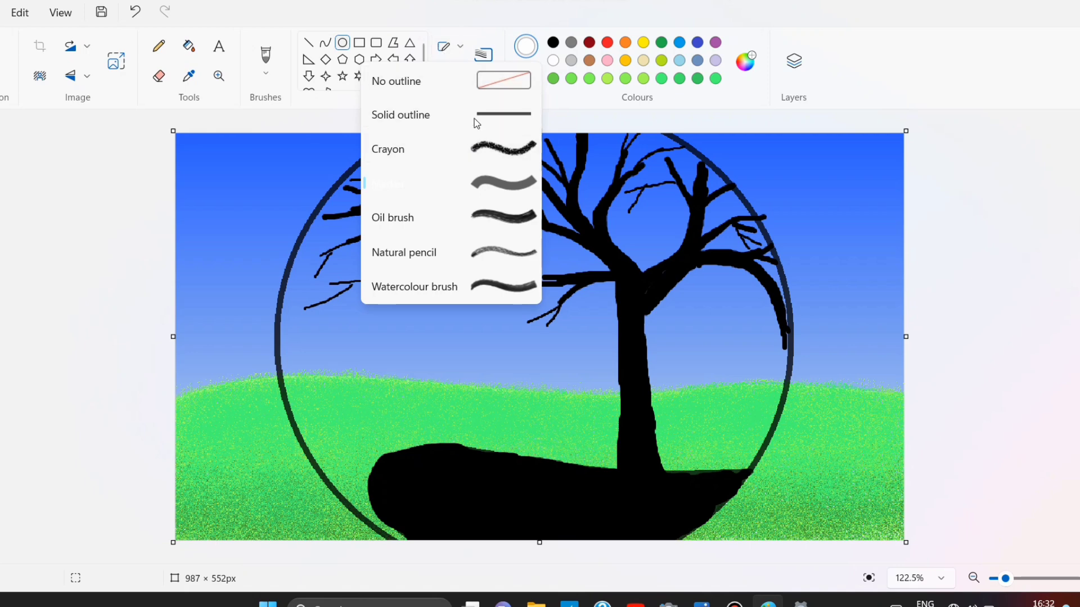
{"action": "left_click", "coordinate": [475, 247]}
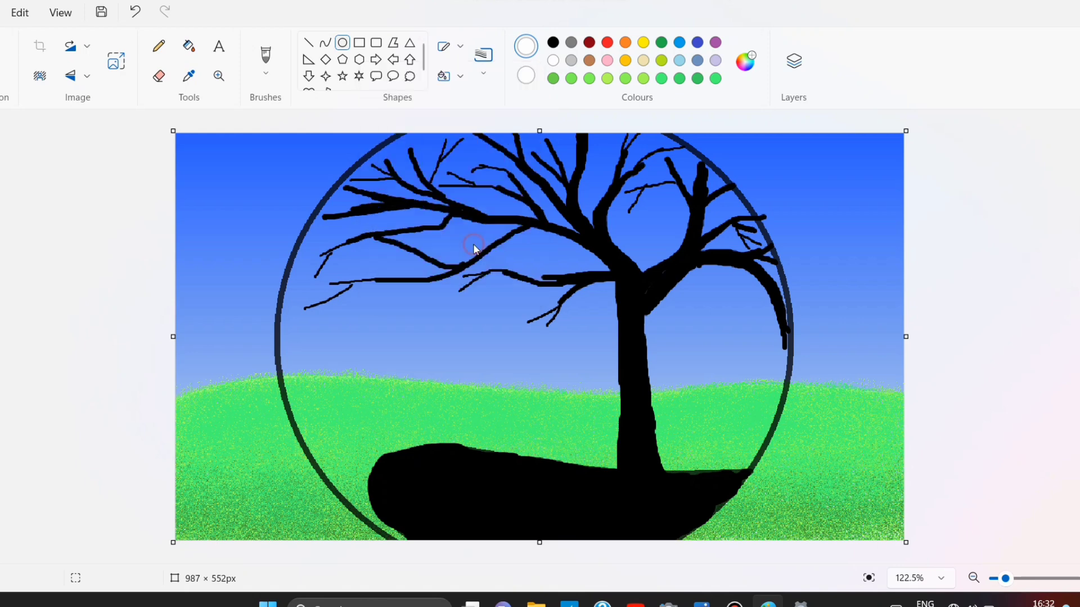
- Draw a white moon circle of about 129 × 129 px over the tree's left branches
{"action": "left_click", "coordinate": [370, 174]}
{"action": "left_click_drag", "start_coordinate": [366, 218], "coordinate": [474, 270]}
{"action": "left_click", "coordinate": [447, 74]}
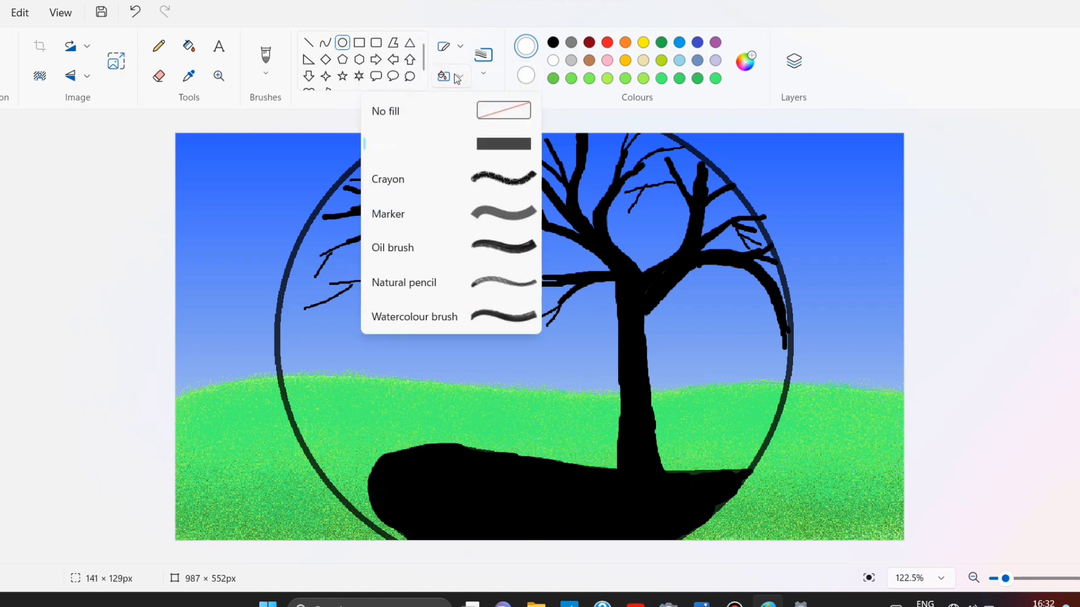
{"action": "left_click", "coordinate": [447, 74]}
{"action": "left_click", "coordinate": [442, 52]}
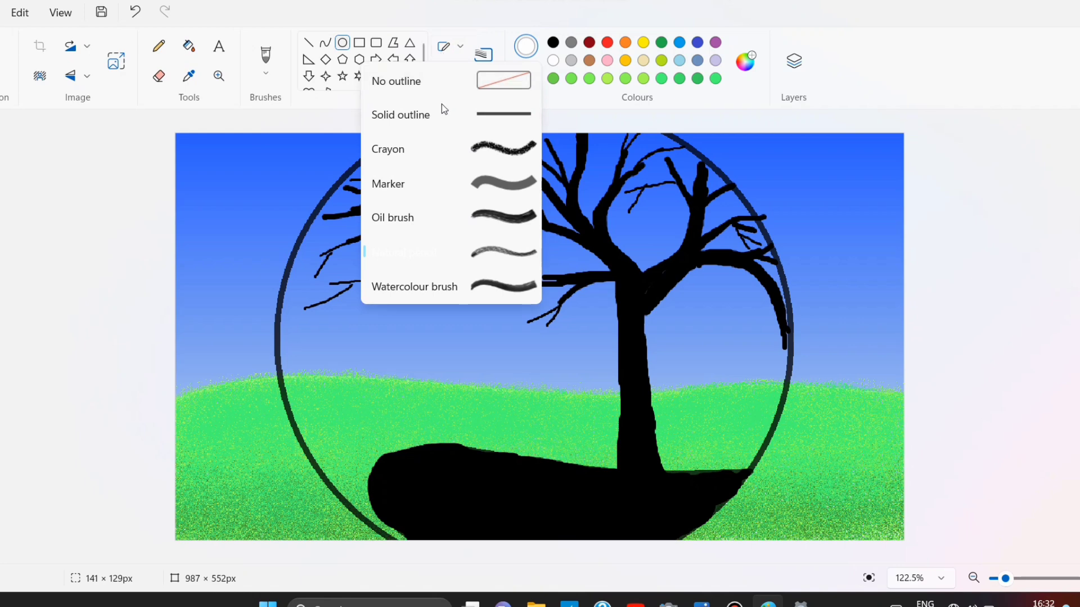
{"action": "left_click", "coordinate": [465, 224]}
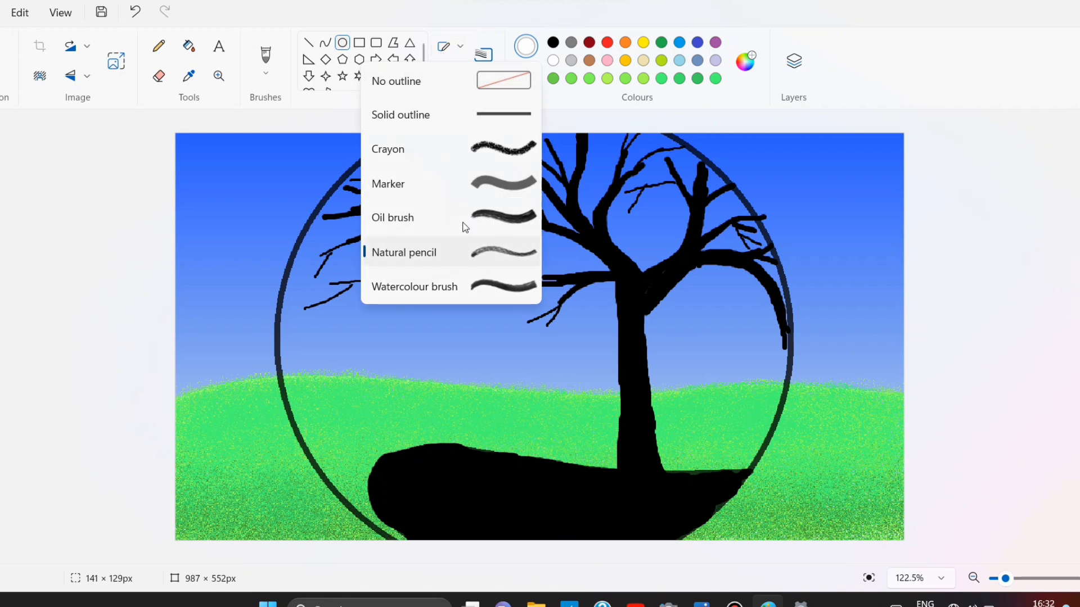
{"action": "left_click_drag", "start_coordinate": [394, 204], "coordinate": [398, 205]}
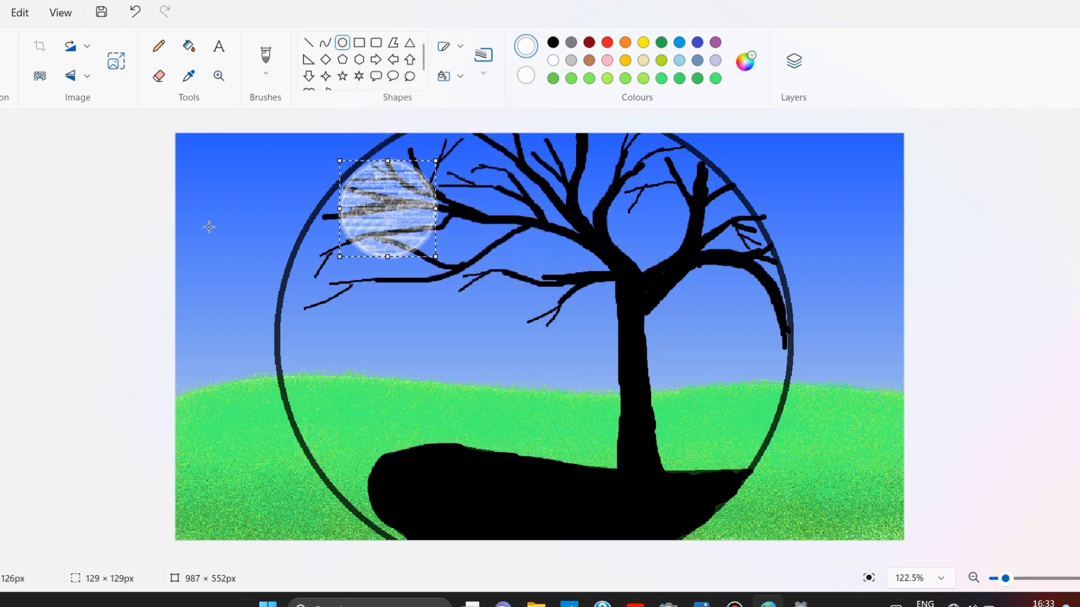
- Try crayon and marker fills on the moon circle, and finalize it with the oil brush fill
{"action": "left_click", "coordinate": [453, 76]}
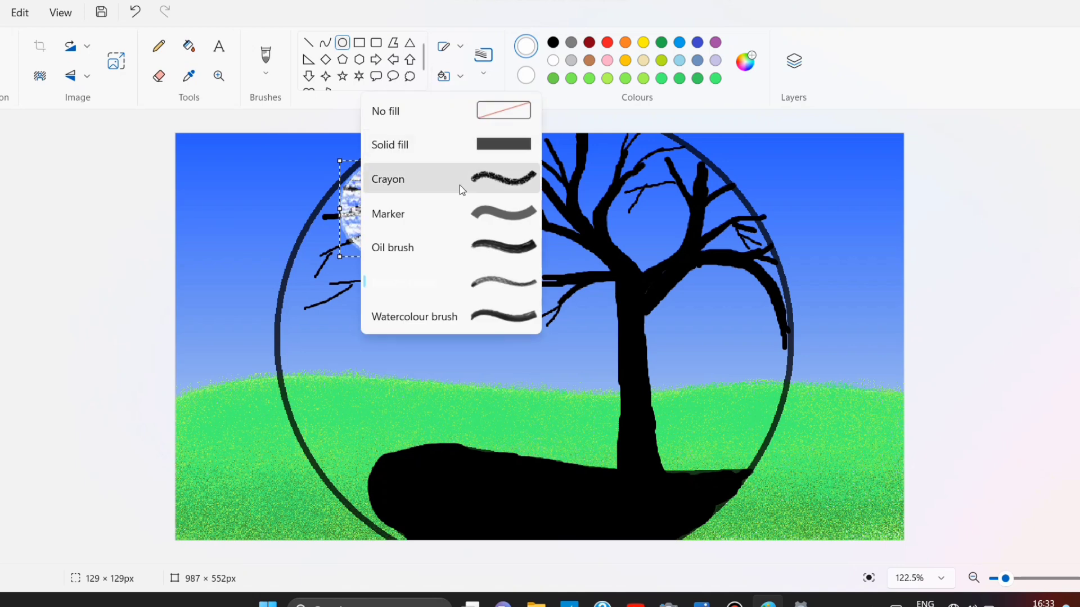
{"action": "left_click", "coordinate": [458, 186]}
{"action": "left_click", "coordinate": [453, 76]}
{"action": "left_click", "coordinate": [444, 141]}
{"action": "left_click", "coordinate": [452, 76]}
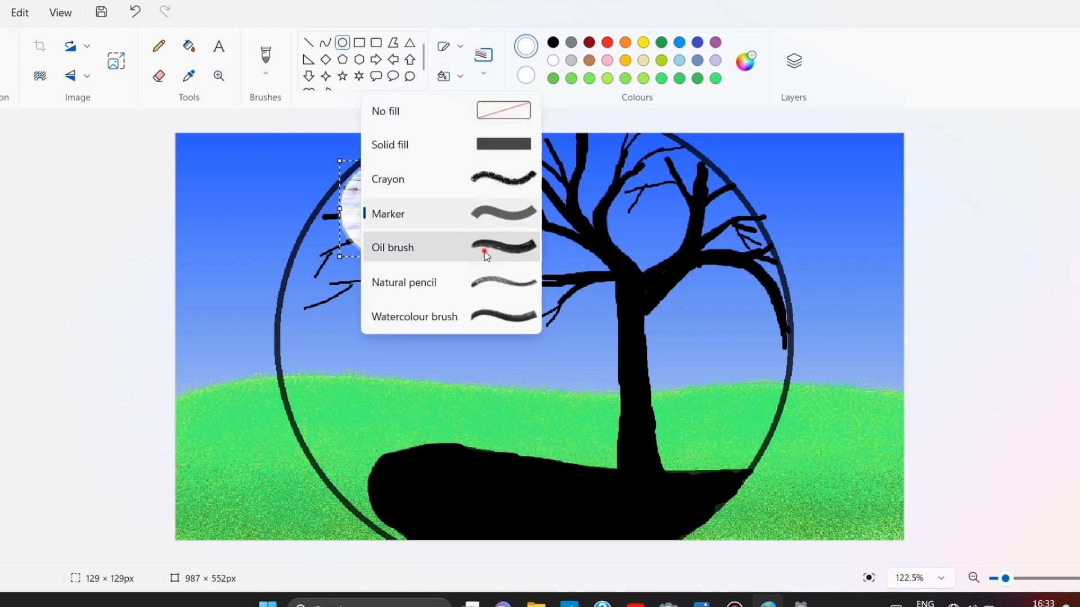
{"action": "left_click", "coordinate": [482, 248]}
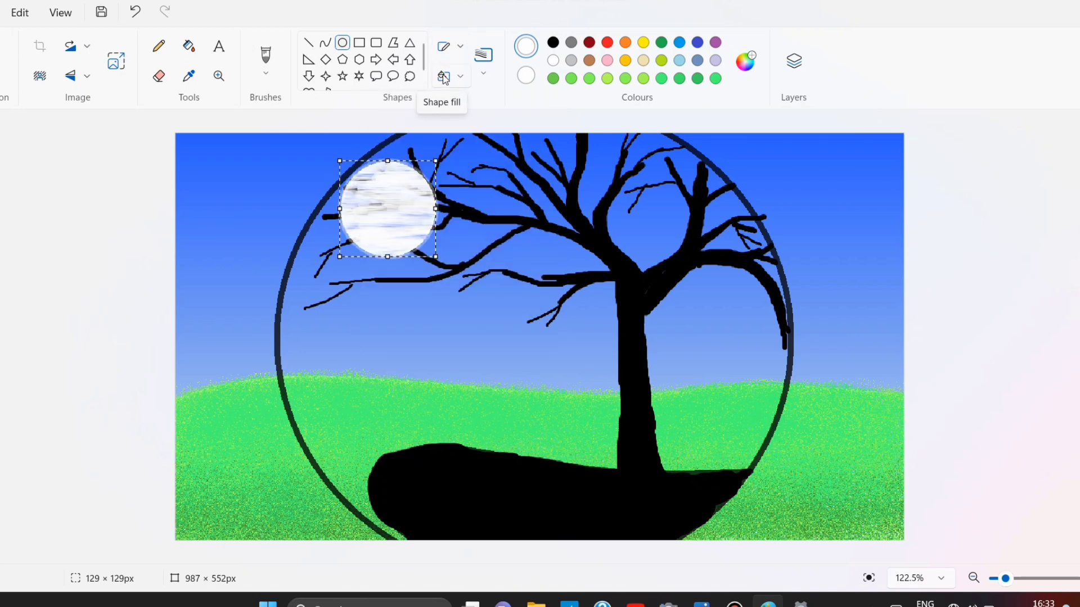
{"action": "left_click", "coordinate": [154, 203]}
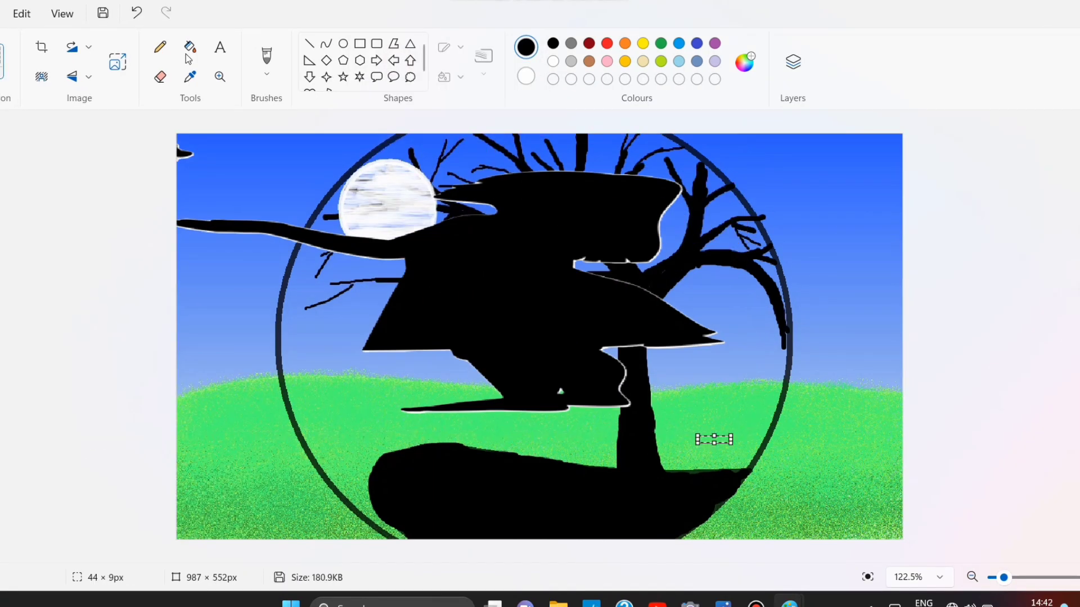
- Undo the placement of the oversized flying witch silhouette over the picture
{"action": "key", "text": "ctrl+z"}
{"action": "key", "text": "ctrl+z"}
{"action": "key", "text": "ctrl+z"}
{"action": "key", "text": "ctrl+z"}
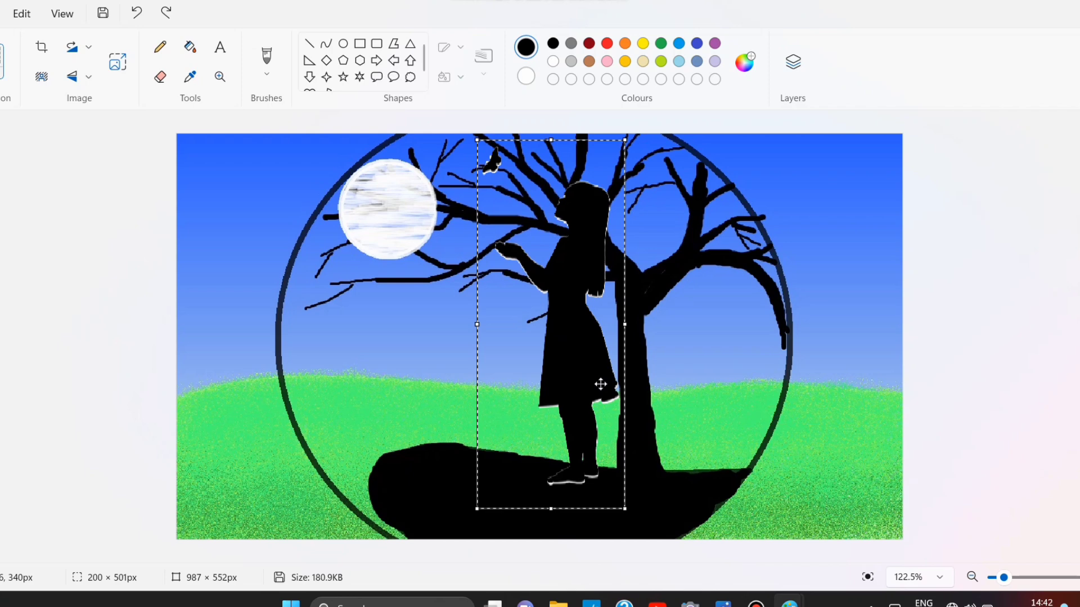
- Scale the girl silhouette down to about 103 × 250 px and stand it on the black ground left of the trunk
{"action": "left_click_drag", "start_coordinate": [613, 387], "coordinate": [563, 375]}
{"action": "left_click_drag", "start_coordinate": [574, 497], "coordinate": [531, 424]}
{"action": "left_click_drag", "start_coordinate": [504, 319], "coordinate": [532, 374]}
{"action": "left_click_drag", "start_coordinate": [559, 480], "coordinate": [524, 377]}
{"action": "left_click_drag", "start_coordinate": [503, 300], "coordinate": [555, 394]}
{"action": "left_click_drag", "start_coordinate": [575, 477], "coordinate": [563, 459]}
{"action": "left_click_drag", "start_coordinate": [563, 371], "coordinate": [576, 371]}
{"action": "left_click_drag", "start_coordinate": [546, 371], "coordinate": [555, 391]}
{"action": "left_click_drag", "start_coordinate": [568, 451], "coordinate": [571, 446]}
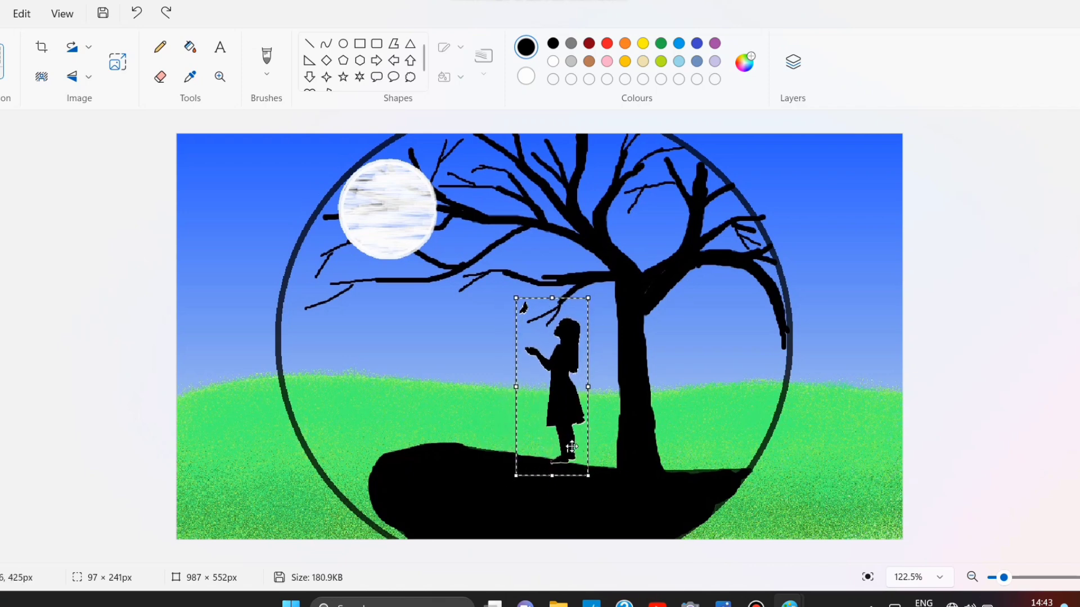
{"action": "left_click_drag", "start_coordinate": [589, 298], "coordinate": [594, 291]}
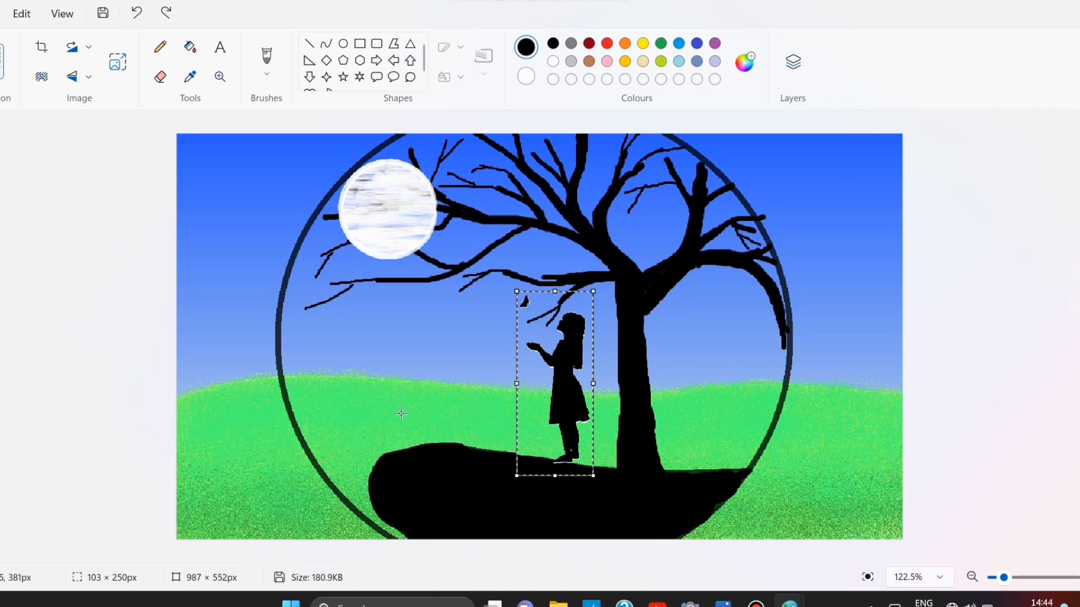
- Deselect the girl silhouette and toggle the system's Night light
{"action": "left_click", "coordinate": [627, 475]}
{"action": "key", "text": "super+a"}
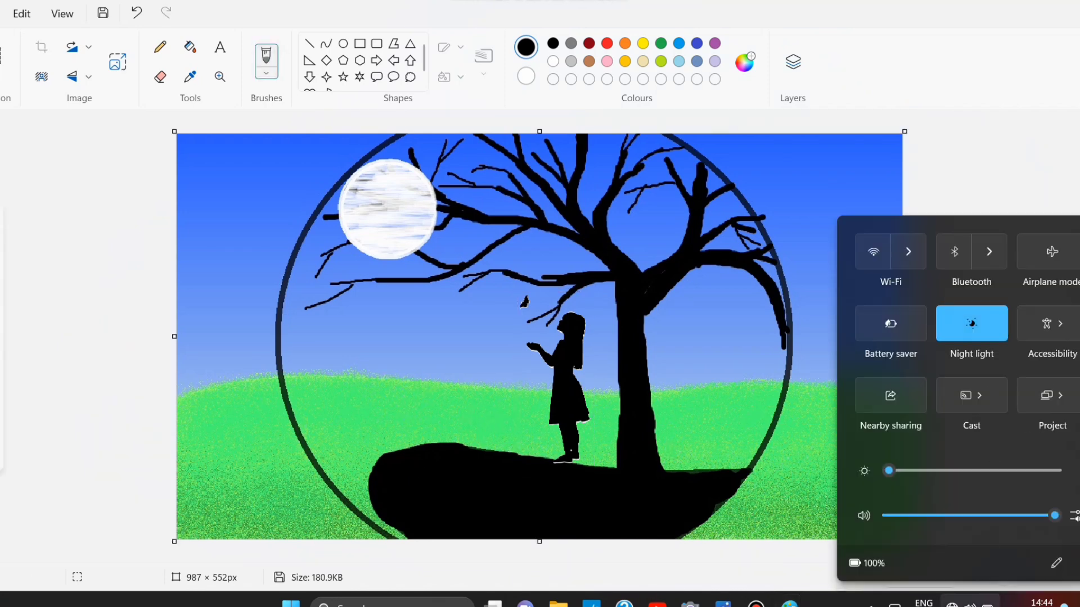
{"action": "right_click", "coordinate": [974, 326]}
{"action": "left_click", "coordinate": [980, 333]}
{"action": "left_click_drag", "start_coordinate": [530, 159], "coordinate": [514, 159]}
{"action": "left_click", "coordinate": [529, 2]}
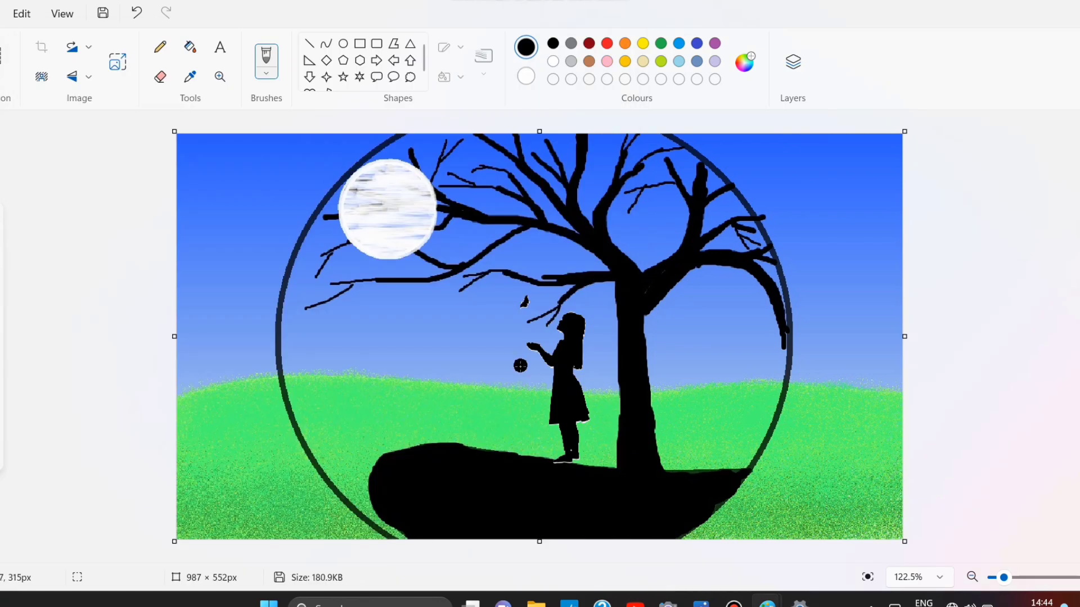
- Paint over the white remnant beneath the girl's feet with a black brush
{"action": "left_click", "coordinate": [266, 73]}
{"action": "left_click", "coordinate": [267, 349]}
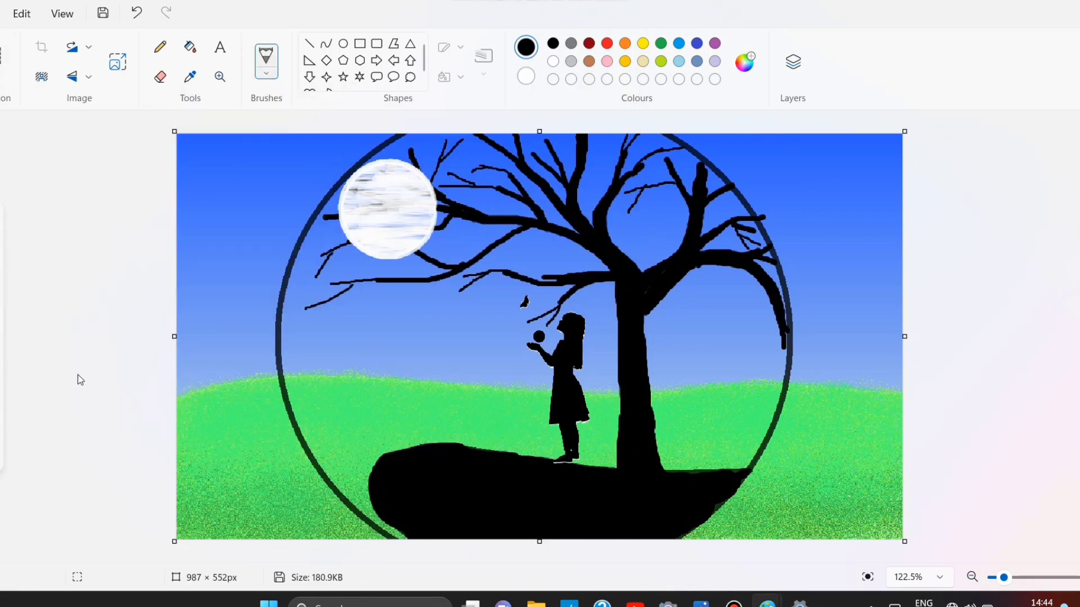
{"action": "scroll", "coordinate": [513, 342], "scroll_direction": "up", "scroll_amount": 5}
{"action": "scroll", "coordinate": [747, 470], "scroll_direction": "down", "scroll_amount": 5}
{"action": "mouse_move", "coordinate": [638, 365]}
{"action": "left_mouse_down"}
{"action": "mouse_move", "coordinate": [549, 368]}
{"action": "mouse_move", "coordinate": [709, 373]}
{"action": "mouse_move", "coordinate": [720, 390]}
{"action": "left_mouse_up"}
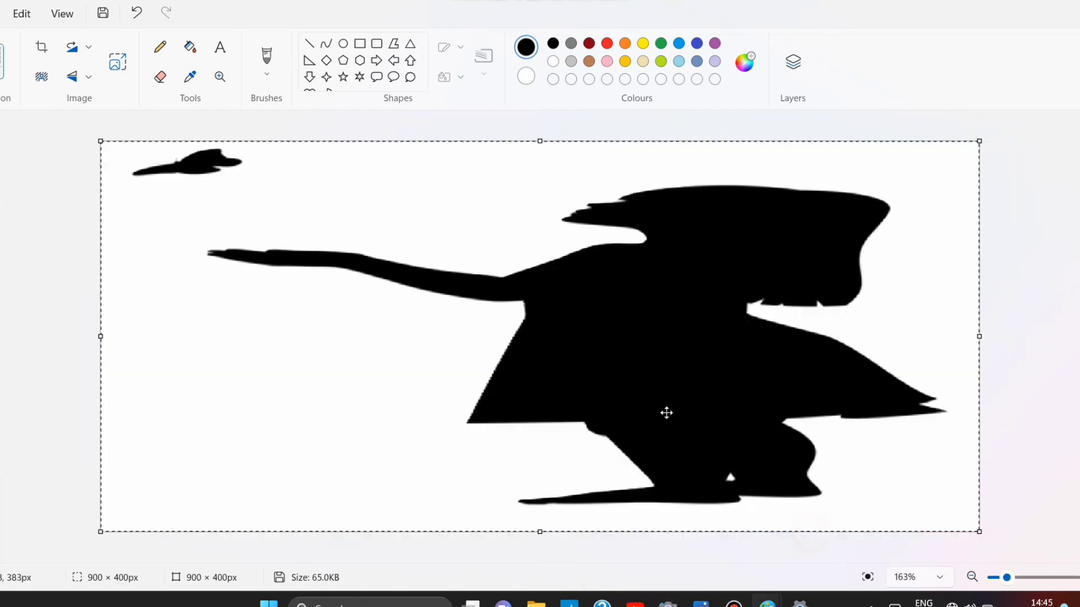
- Copy the small bird from the silhouette image and paste it into the picture, scaled to about 80 × 38 px
{"action": "left_click_drag", "start_coordinate": [103, 145], "coordinate": [284, 217]}
{"action": "right_click", "coordinate": [240, 197]}
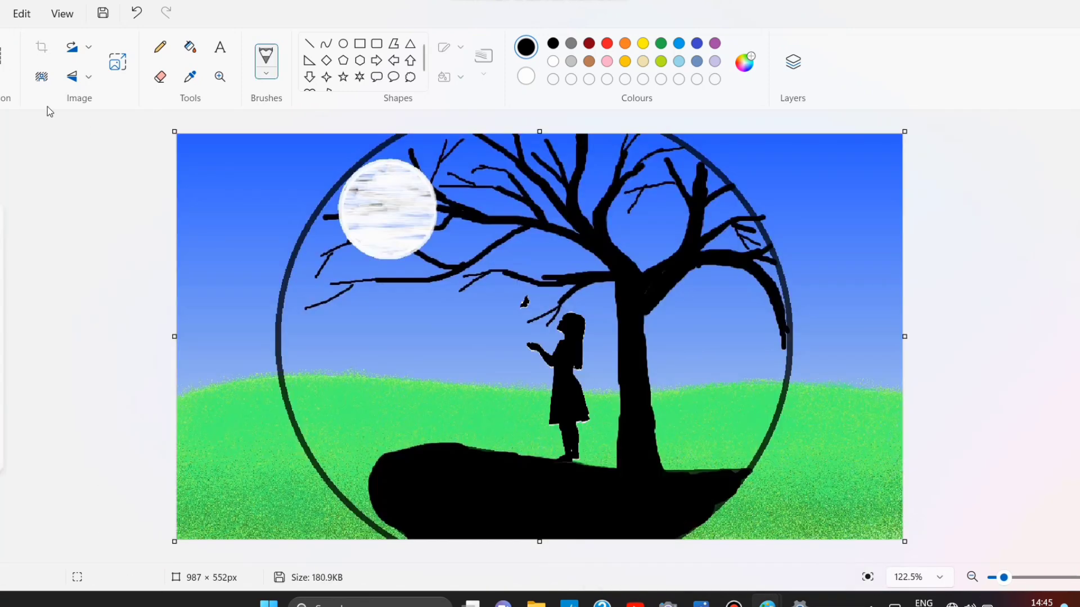
{"action": "right_click", "coordinate": [220, 197]}
{"action": "left_click", "coordinate": [263, 259]}
{"action": "left_click_drag", "start_coordinate": [256, 163], "coordinate": [465, 353]}
{"action": "left_click_drag", "start_coordinate": [522, 378], "coordinate": [445, 352]}
- Shrink the pasted bird to about 29 × 15 px and place it just above the girl's hand
{"action": "left_click_drag", "start_coordinate": [1004, 578], "coordinate": [1011, 578]}
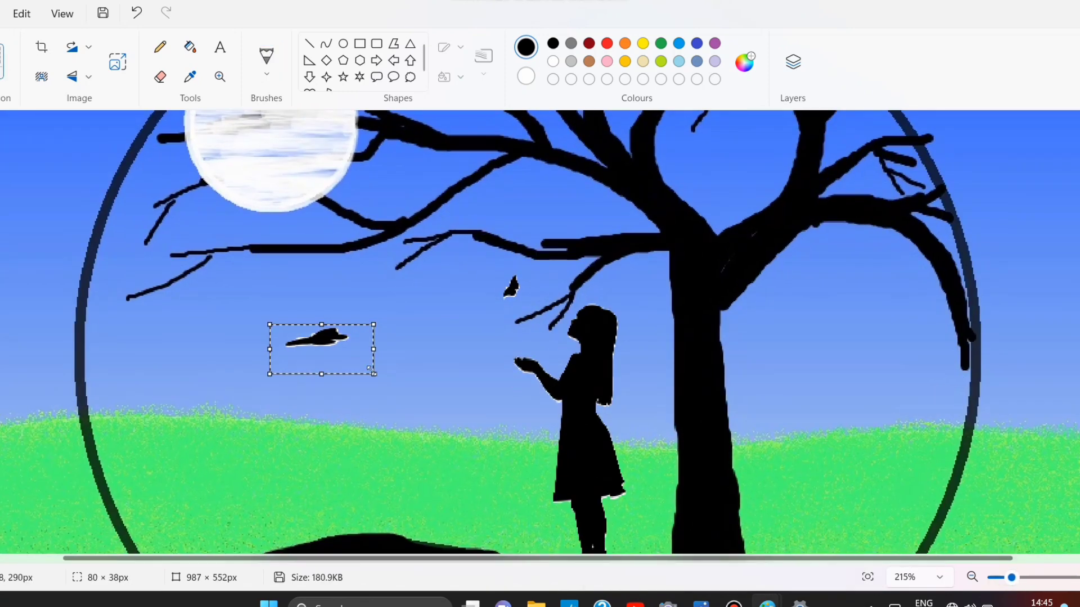
{"action": "left_click_drag", "start_coordinate": [374, 374], "coordinate": [530, 342]}
{"action": "left_click_drag", "start_coordinate": [530, 326], "coordinate": [544, 353]}
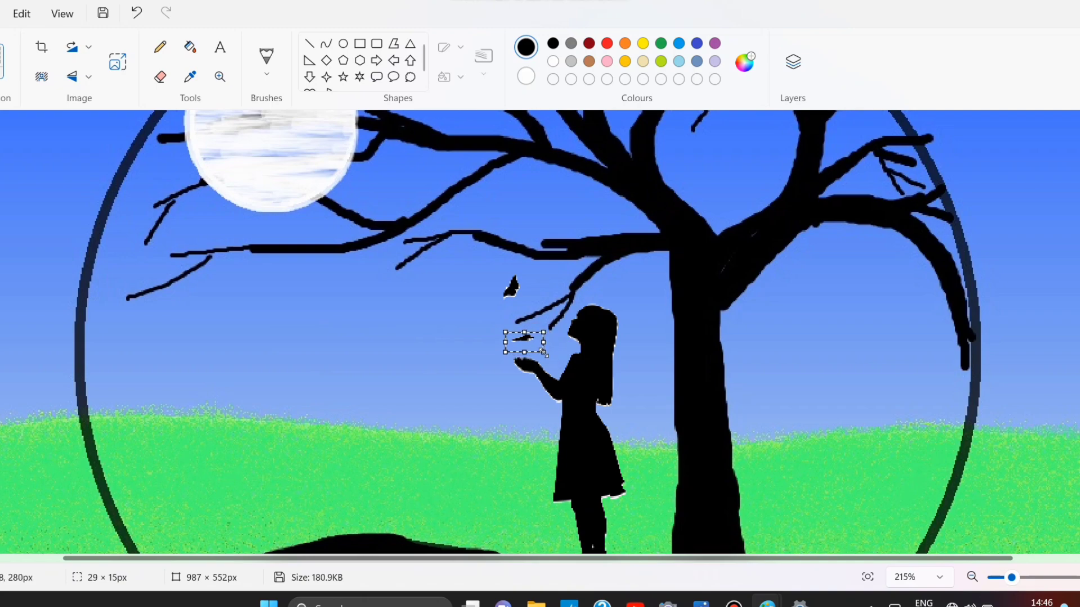
{"action": "left_click", "coordinate": [492, 435]}
- Paste another copy of the bird, shrink it to about 27 × 18 px and place it beside the low twig above the girl's hand
{"action": "scroll", "coordinate": [492, 434], "scroll_direction": "up", "scroll_amount": 1}
{"action": "right_click", "coordinate": [441, 377]}
{"action": "left_click", "coordinate": [487, 137]}
{"action": "left_click_drag", "start_coordinate": [200, 203], "coordinate": [103, 196]}
{"action": "left_click_drag", "start_coordinate": [65, 160], "coordinate": [499, 411]}
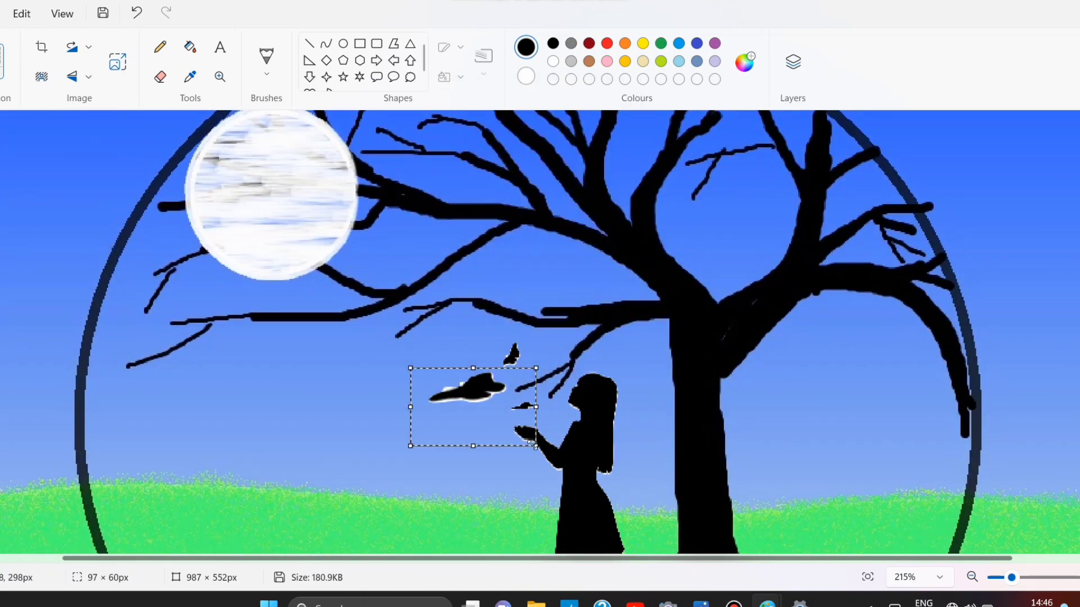
{"action": "left_click_drag", "start_coordinate": [537, 445], "coordinate": [534, 366]}
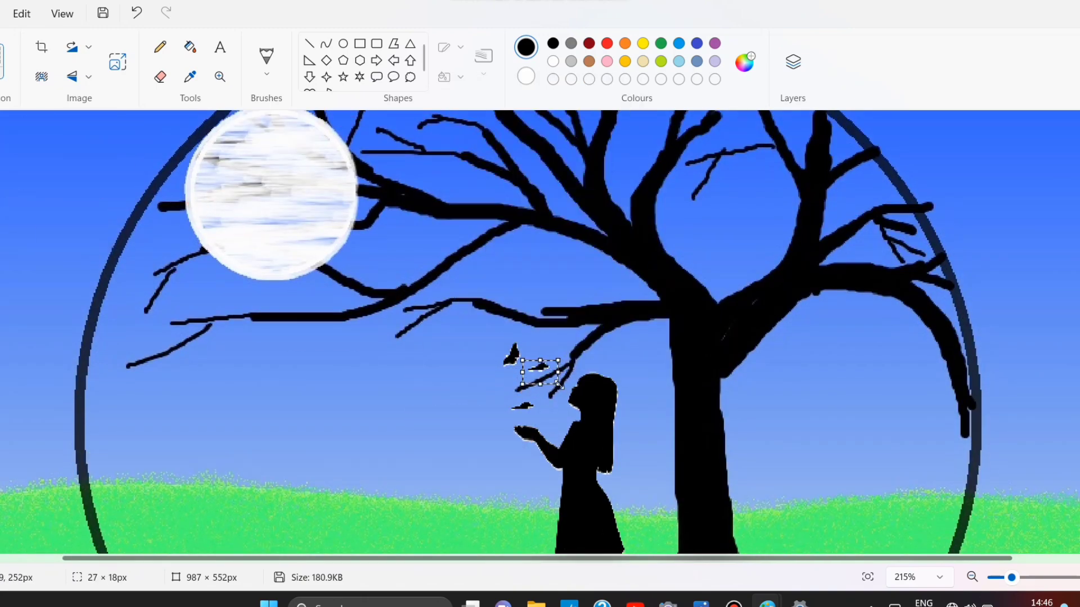
{"action": "left_click", "coordinate": [733, 411]}
- Choose the calligraphy brush and set the drawing colour to a darker shade of green sampled from the hill
{"action": "scroll", "coordinate": [733, 411], "scroll_direction": "up", "scroll_amount": 1}
{"action": "scroll", "coordinate": [733, 412], "scroll_direction": "down", "scroll_amount": 2}
{"action": "scroll", "coordinate": [822, 479], "scroll_direction": "down", "scroll_amount": 3, "text": "ctrl"}
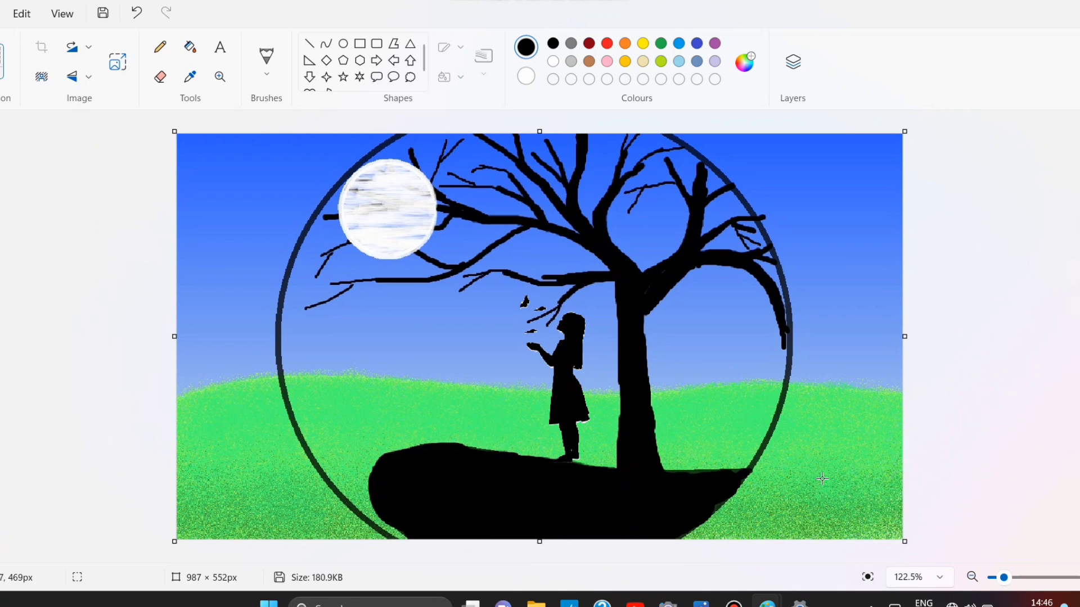
{"action": "scroll", "coordinate": [875, 498], "scroll_direction": "up", "scroll_amount": 3, "text": "ctrl"}
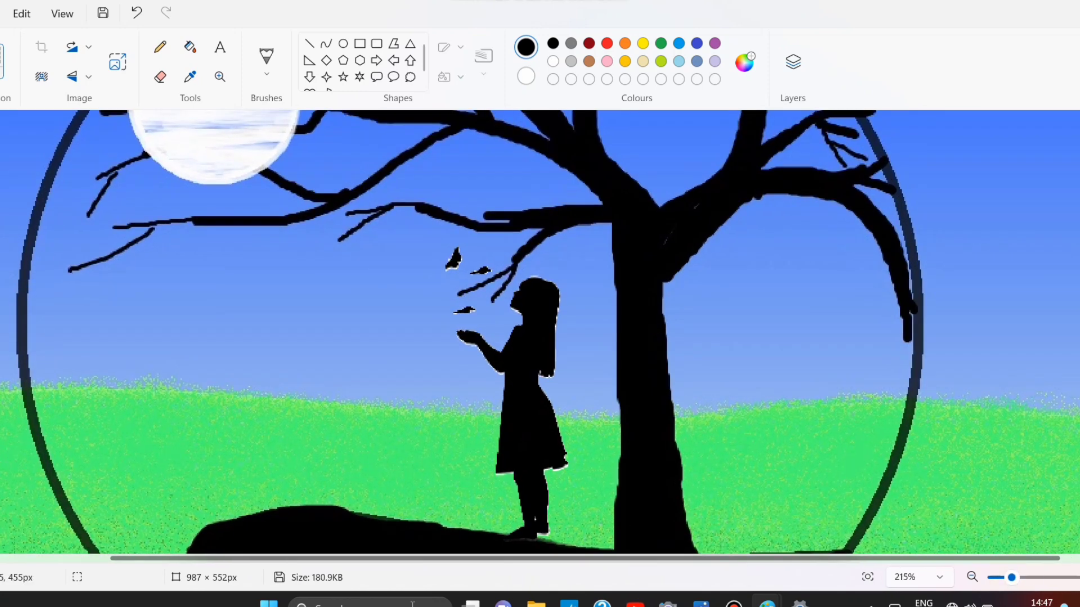
{"action": "left_click", "coordinate": [266, 56]}
{"action": "left_click", "coordinate": [258, 138]}
{"action": "left_click", "coordinate": [190, 77]}
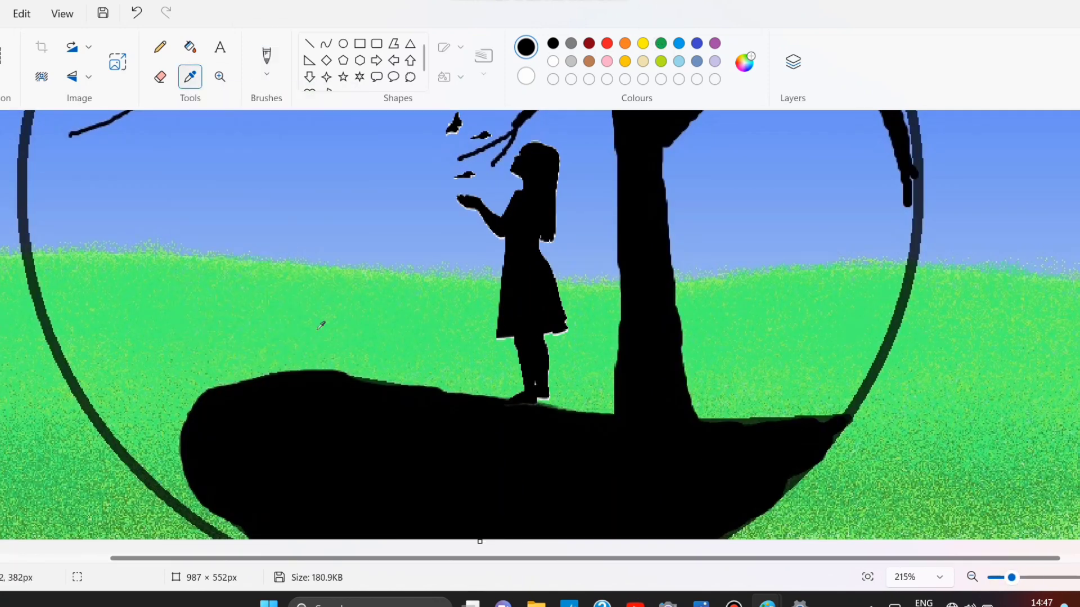
{"action": "left_click", "coordinate": [323, 323]}
{"action": "left_click", "coordinate": [744, 63]}
{"action": "left_click_drag", "start_coordinate": [582, 124], "coordinate": [583, 149]}
{"action": "left_click", "coordinate": [446, 489]}
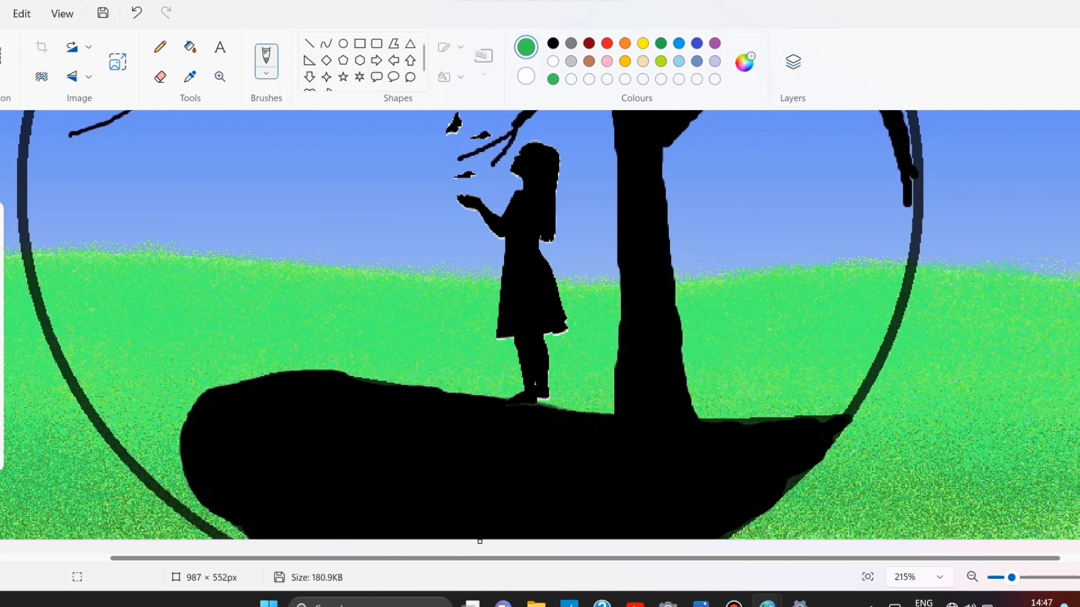
- Paint green grass blades along the ground's upper edge, from the trunk past the girl's feet toward the mound
{"action": "left_click_drag", "start_coordinate": [612, 423], "coordinate": [606, 403]}
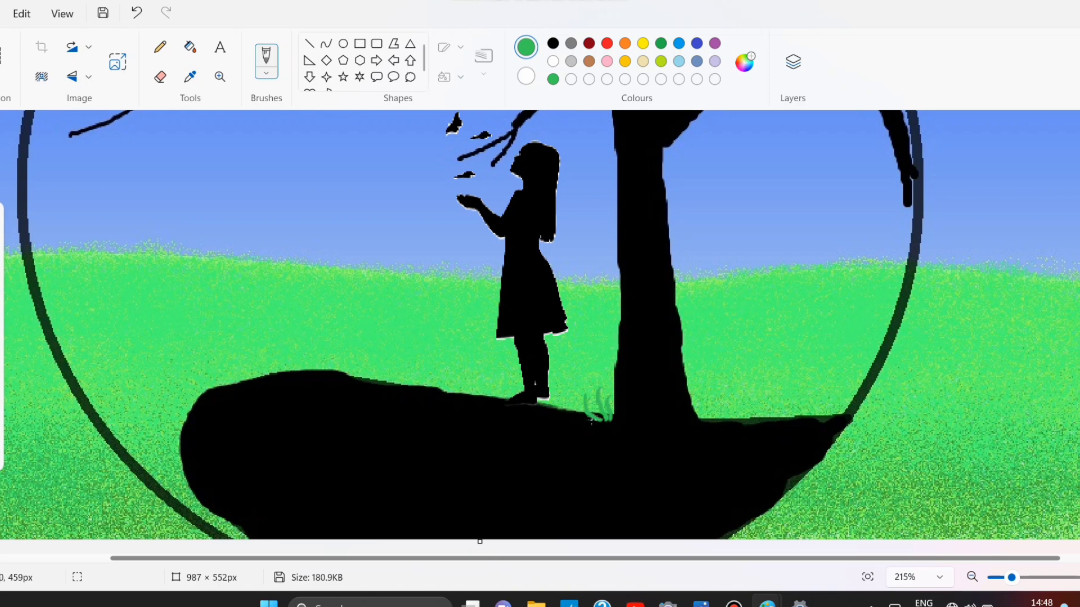
{"action": "left_click_drag", "start_coordinate": [575, 394], "coordinate": [578, 420]}
{"action": "left_click_drag", "start_coordinate": [565, 389], "coordinate": [566, 421]}
{"action": "left_click_drag", "start_coordinate": [566, 383], "coordinate": [569, 422]}
{"action": "mouse_move", "coordinate": [601, 388]}
{"action": "left_mouse_down"}
{"action": "mouse_move", "coordinate": [599, 425]}
{"action": "mouse_move", "coordinate": [579, 426]}
{"action": "left_mouse_up"}
{"action": "left_click_drag", "start_coordinate": [560, 382], "coordinate": [547, 419]}
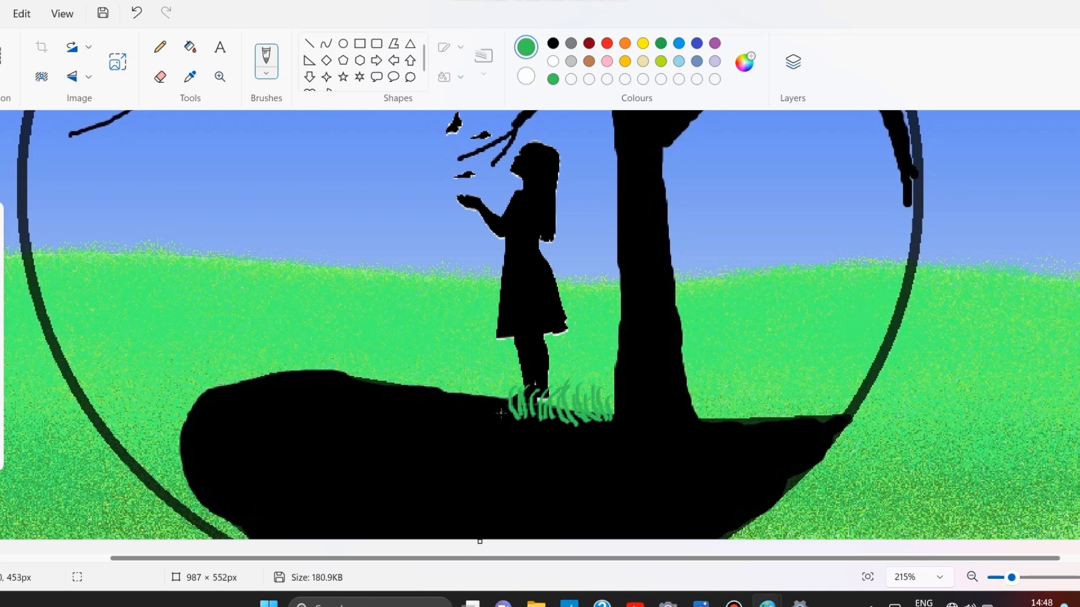
{"action": "left_click_drag", "start_coordinate": [544, 387], "coordinate": [536, 411]}
{"action": "left_click_drag", "start_coordinate": [515, 377], "coordinate": [500, 412]}
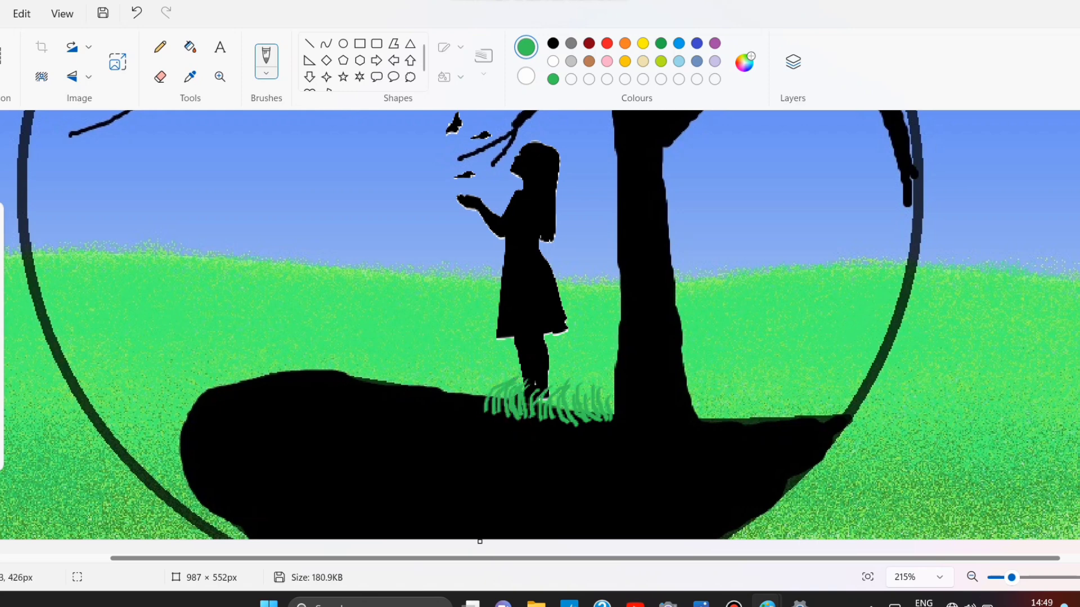
{"action": "left_click_drag", "start_coordinate": [505, 388], "coordinate": [494, 421]}
{"action": "left_click_drag", "start_coordinate": [489, 393], "coordinate": [472, 417]}
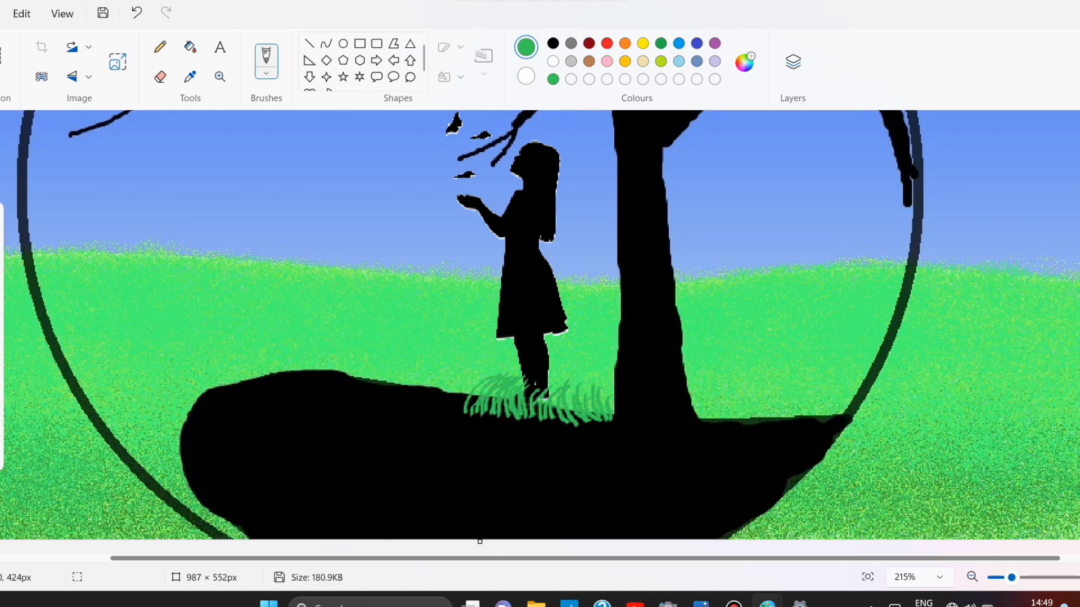
{"action": "mouse_move", "coordinate": [479, 374]}
{"action": "left_mouse_down"}
{"action": "mouse_move", "coordinate": [454, 413]}
{"action": "mouse_move", "coordinate": [416, 407]}
{"action": "left_mouse_up"}
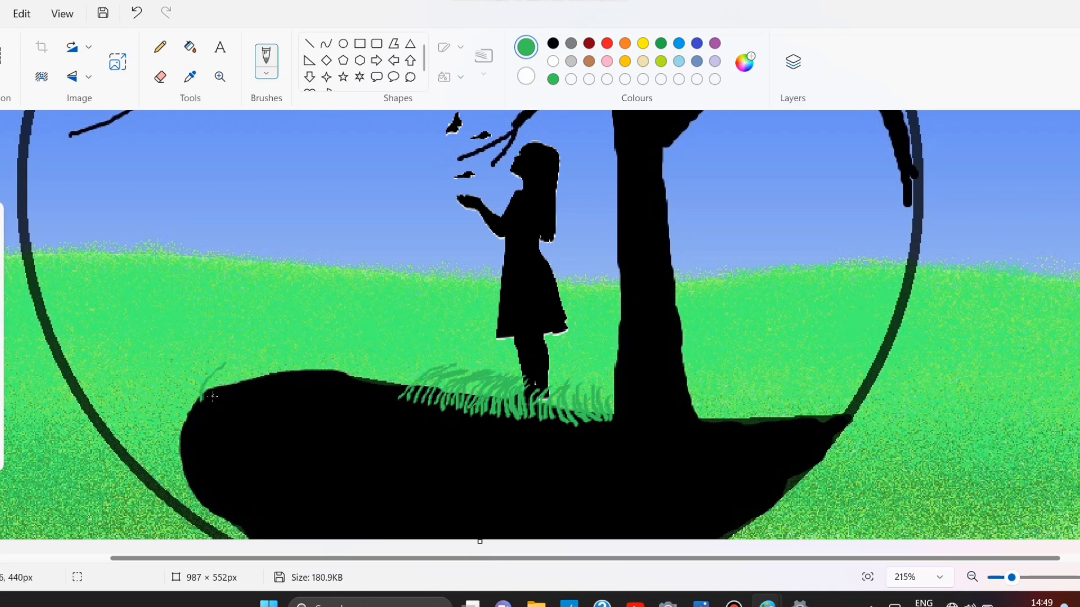
- Paint slanted green grass blades over the left end of the black mound
{"action": "left_click_drag", "start_coordinate": [235, 373], "coordinate": [219, 403]}
{"action": "left_click_drag", "start_coordinate": [247, 363], "coordinate": [230, 400]}
{"action": "mouse_move", "coordinate": [281, 357]}
{"action": "left_mouse_down"}
{"action": "mouse_move", "coordinate": [264, 394]}
{"action": "mouse_move", "coordinate": [286, 394]}
{"action": "left_mouse_up"}
{"action": "left_click_drag", "start_coordinate": [329, 363], "coordinate": [306, 396]}
{"action": "left_click_drag", "start_coordinate": [350, 361], "coordinate": [329, 388]}
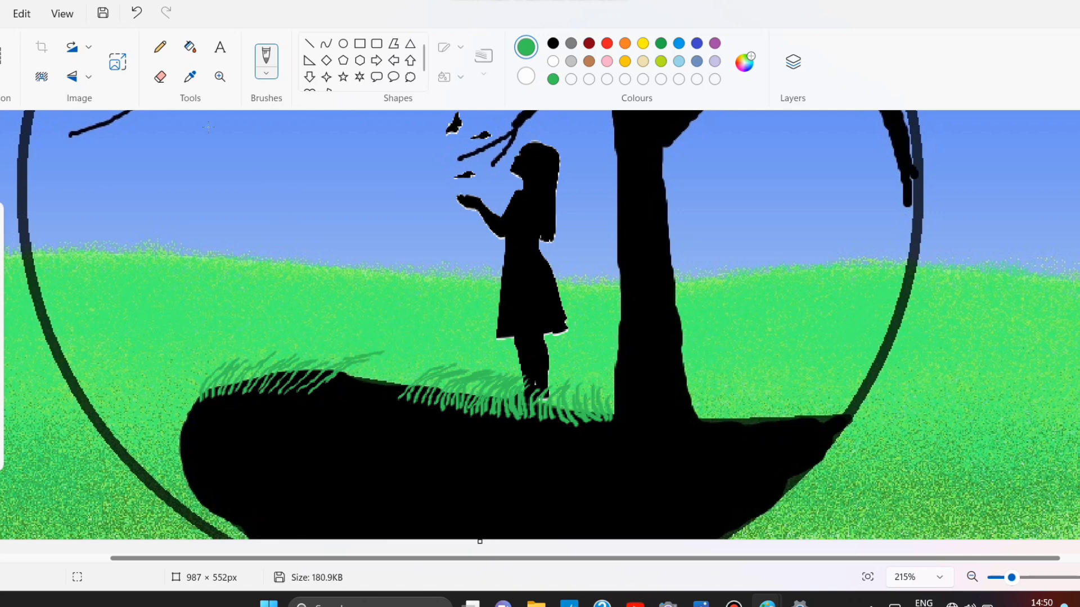
- Undo the last grass blade and fill the ground's upper edge with more green blades on both sides of the trunk
{"action": "left_click", "coordinate": [136, 12]}
{"action": "mouse_move", "coordinate": [336, 394]}
{"action": "left_mouse_down"}
{"action": "mouse_move", "coordinate": [382, 366]}
{"action": "mouse_move", "coordinate": [363, 392]}
{"action": "mouse_move", "coordinate": [397, 374]}
{"action": "left_mouse_up"}
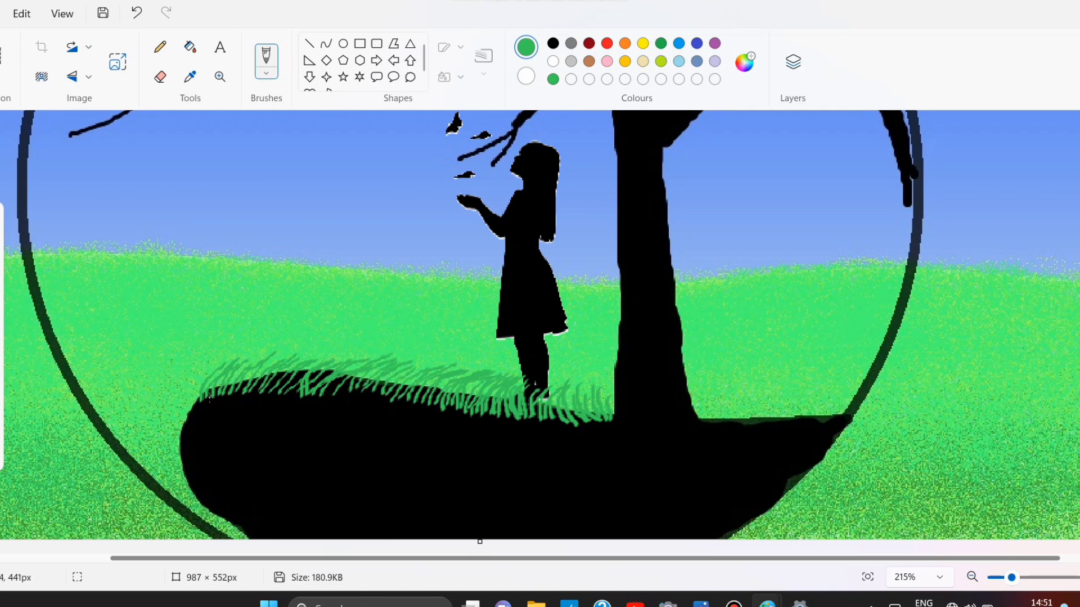
{"action": "left_click_drag", "start_coordinate": [247, 397], "coordinate": [264, 371]}
{"action": "mouse_move", "coordinate": [261, 400]}
{"action": "left_mouse_down"}
{"action": "mouse_move", "coordinate": [284, 369]}
{"action": "mouse_move", "coordinate": [304, 363]}
{"action": "left_mouse_up"}
{"action": "mouse_move", "coordinate": [307, 401]}
{"action": "left_mouse_down"}
{"action": "mouse_move", "coordinate": [323, 362]}
{"action": "mouse_move", "coordinate": [331, 369]}
{"action": "left_mouse_up"}
{"action": "left_click_drag", "start_coordinate": [336, 398], "coordinate": [353, 354]}
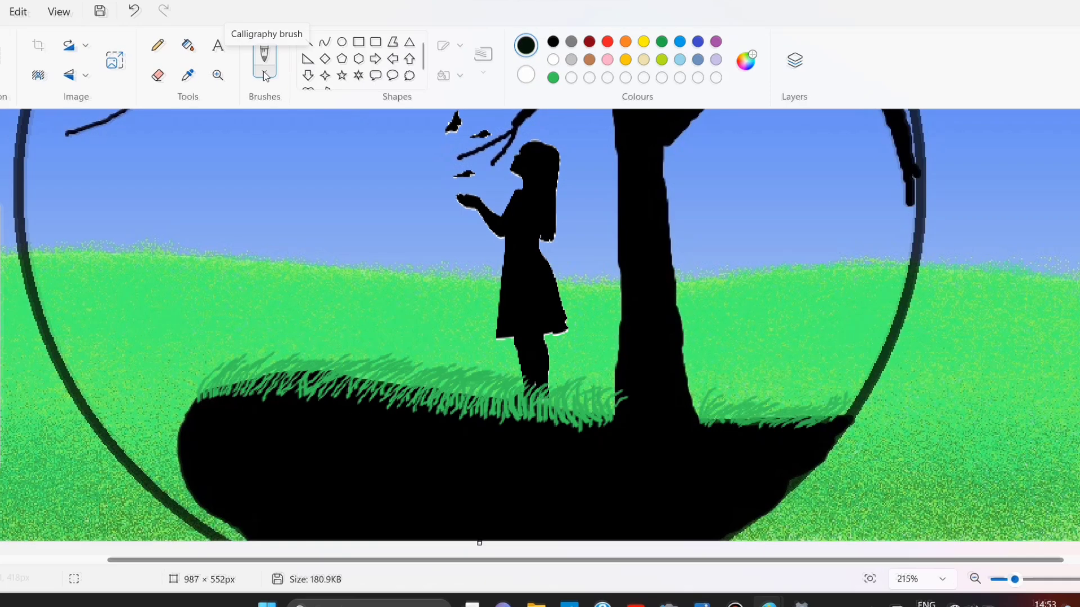
- Blend the lower ends of the grass blades into the ground with black strokes of a different brush
{"action": "left_click", "coordinate": [266, 60]}
{"action": "left_click", "coordinate": [247, 388]}
{"action": "mouse_move", "coordinate": [248, 406]}
{"action": "left_mouse_down"}
{"action": "mouse_move", "coordinate": [337, 394]}
{"action": "mouse_move", "coordinate": [590, 422]}
{"action": "left_mouse_up"}
{"action": "left_click_drag", "start_coordinate": [393, 396], "coordinate": [467, 400]}
{"action": "mouse_move", "coordinate": [495, 410]}
{"action": "left_mouse_down"}
{"action": "mouse_move", "coordinate": [613, 422]}
{"action": "mouse_move", "coordinate": [506, 409]}
{"action": "left_mouse_up"}
{"action": "left_click_drag", "start_coordinate": [371, 387], "coordinate": [247, 384]}
{"action": "mouse_move", "coordinate": [824, 423]}
{"action": "left_mouse_down"}
{"action": "mouse_move", "coordinate": [693, 431]}
{"action": "mouse_move", "coordinate": [832, 417]}
{"action": "mouse_move", "coordinate": [700, 421]}
{"action": "mouse_move", "coordinate": [371, 391]}
{"action": "mouse_move", "coordinate": [197, 399]}
{"action": "left_mouse_up"}
- Paint short white cloud strokes in the sky around the tree's upper branches
{"action": "scroll", "coordinate": [550, 446], "scroll_direction": "up", "scroll_amount": 5}
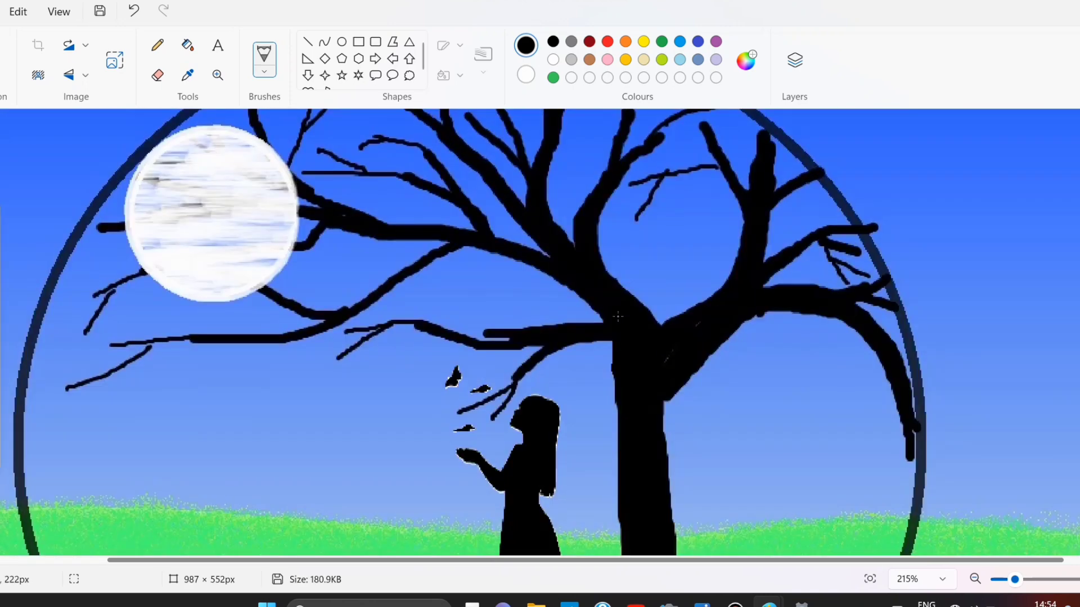
{"action": "left_click", "coordinate": [870, 579]}
{"action": "left_click", "coordinate": [553, 60]}
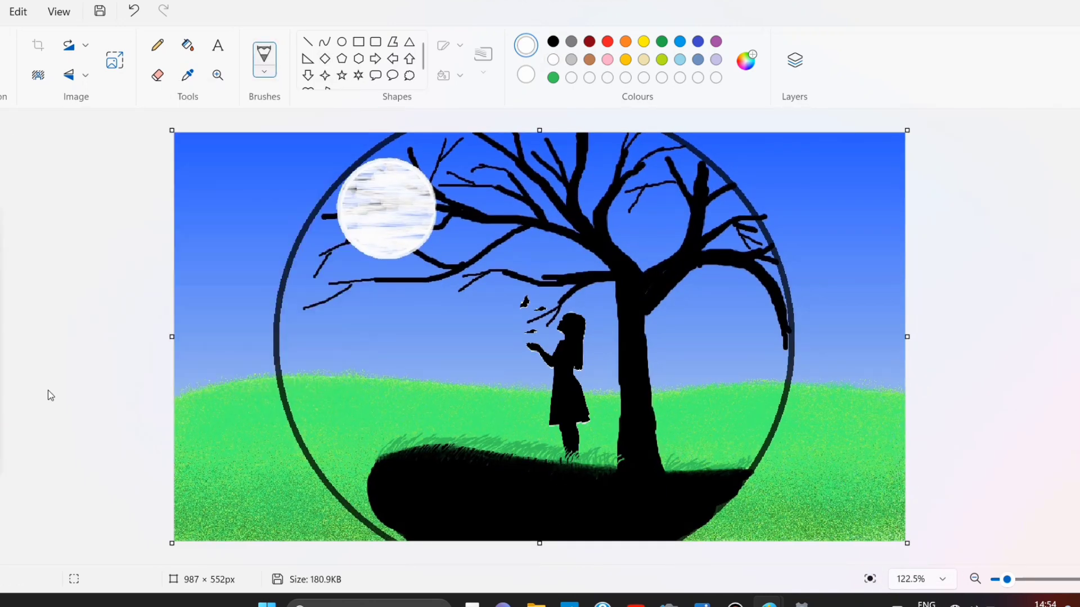
{"action": "left_click_drag", "start_coordinate": [2, 422], "coordinate": [1, 453]}
{"action": "left_click_drag", "start_coordinate": [439, 160], "coordinate": [475, 158]}
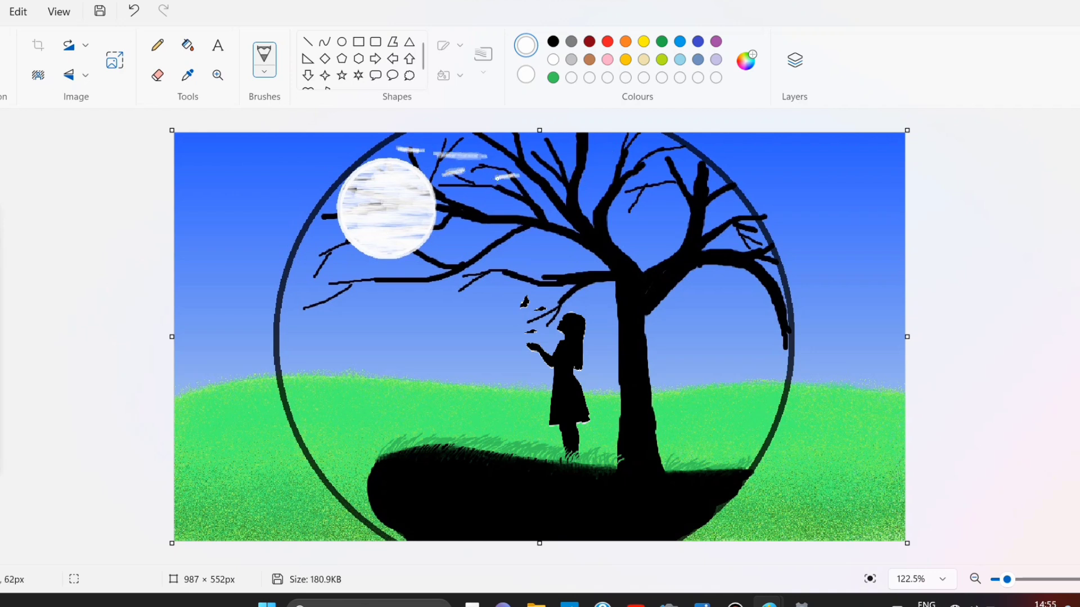
{"action": "left_click_drag", "start_coordinate": [1007, 579], "coordinate": [1014, 579]}
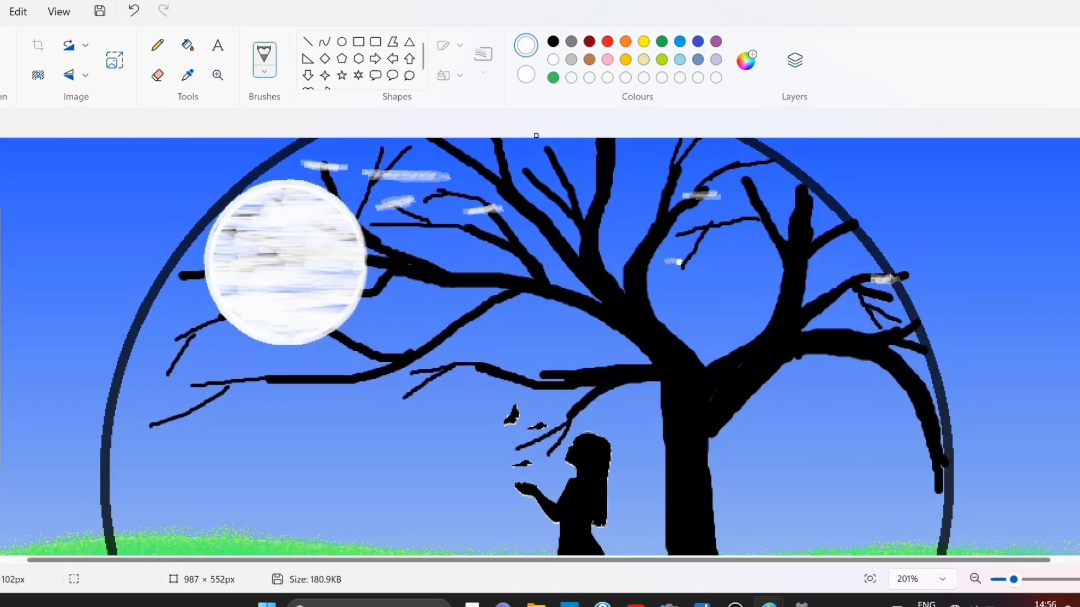
{"action": "left_click_drag", "start_coordinate": [680, 262], "coordinate": [660, 262]}
- Add white highlight strokes down the tree trunk, from the fork to the roots
{"action": "scroll", "coordinate": [726, 418], "scroll_direction": "down", "scroll_amount": 1}
{"action": "left_click_drag", "start_coordinate": [666, 332], "coordinate": [688, 411]}
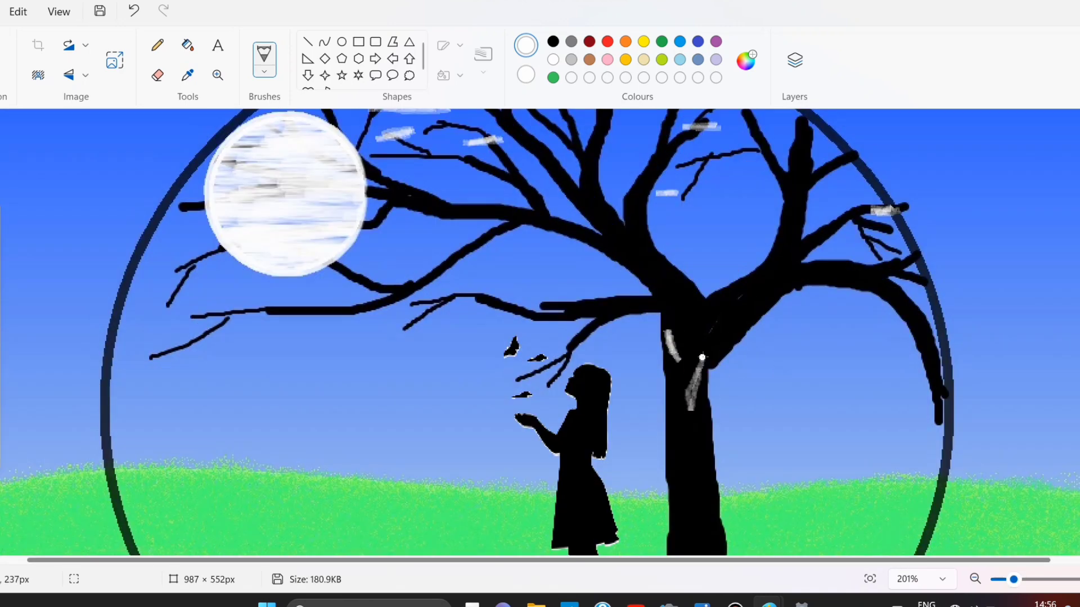
{"action": "mouse_move", "coordinate": [702, 360]}
{"action": "left_mouse_down"}
{"action": "mouse_move", "coordinate": [688, 401]}
{"action": "mouse_move", "coordinate": [674, 333]}
{"action": "left_mouse_up"}
{"action": "scroll", "coordinate": [795, 483], "scroll_direction": "down", "scroll_amount": 2}
{"action": "mouse_move", "coordinate": [702, 393]}
{"action": "left_mouse_down"}
{"action": "mouse_move", "coordinate": [697, 422]}
{"action": "mouse_move", "coordinate": [701, 395]}
{"action": "left_mouse_up"}
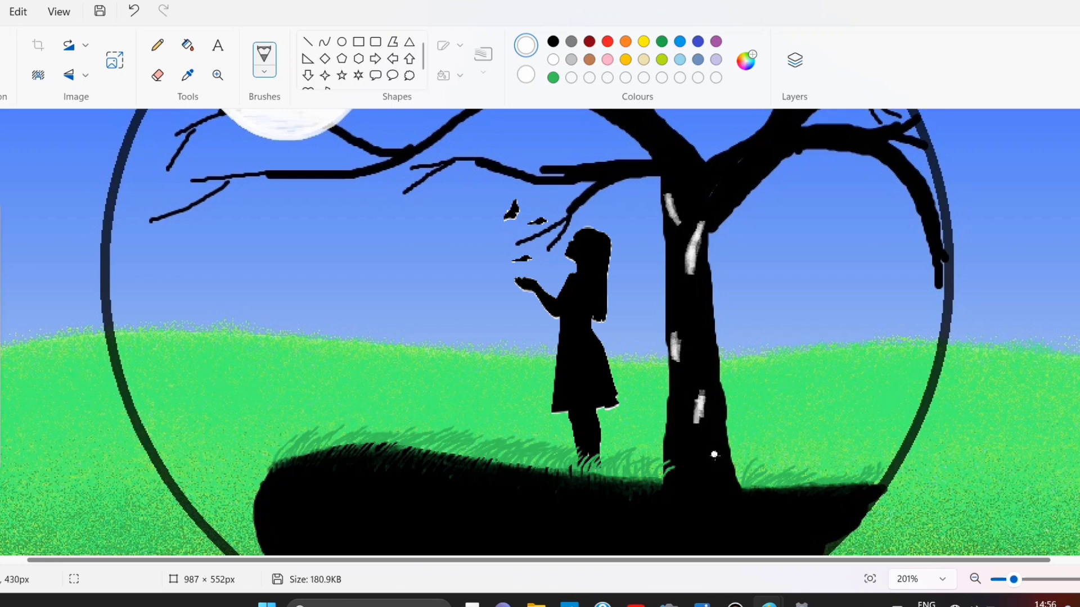
{"action": "left_click_drag", "start_coordinate": [710, 433], "coordinate": [715, 491]}
{"action": "left_click_drag", "start_coordinate": [677, 432], "coordinate": [700, 502]}
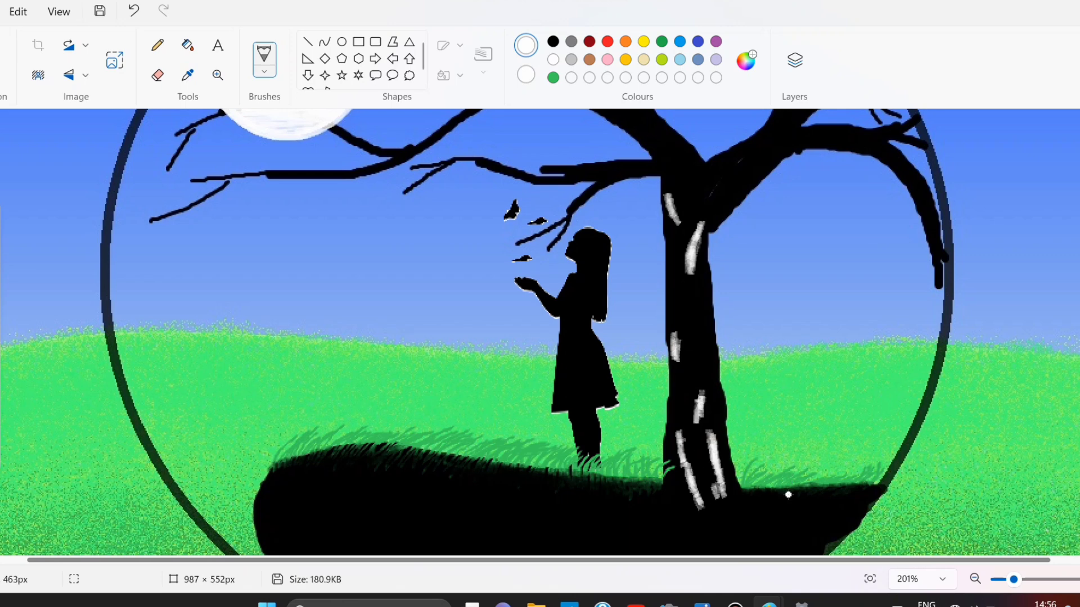
- Paint roughly horizontal white streaks across the black ground
{"action": "scroll", "coordinate": [788, 495], "scroll_direction": "down", "scroll_amount": 1}
{"action": "left_click_drag", "start_coordinate": [314, 415], "coordinate": [494, 416]}
{"action": "left_click_drag", "start_coordinate": [328, 467], "coordinate": [446, 485]}
{"action": "left_click_drag", "start_coordinate": [431, 476], "coordinate": [613, 459]}
{"action": "left_click_drag", "start_coordinate": [404, 457], "coordinate": [500, 472]}
{"action": "left_click_drag", "start_coordinate": [639, 452], "coordinate": [523, 434]}
{"action": "left_click_drag", "start_coordinate": [479, 436], "coordinate": [764, 472]}
{"action": "mouse_move", "coordinate": [763, 498]}
{"action": "left_mouse_down"}
{"action": "mouse_move", "coordinate": [645, 470]}
{"action": "mouse_move", "coordinate": [803, 450]}
{"action": "left_mouse_up"}
{"action": "left_click_drag", "start_coordinate": [734, 435], "coordinate": [814, 439]}
{"action": "left_click_drag", "start_coordinate": [532, 510], "coordinate": [421, 513]}
{"action": "left_click_drag", "start_coordinate": [489, 491], "coordinate": [603, 500]}
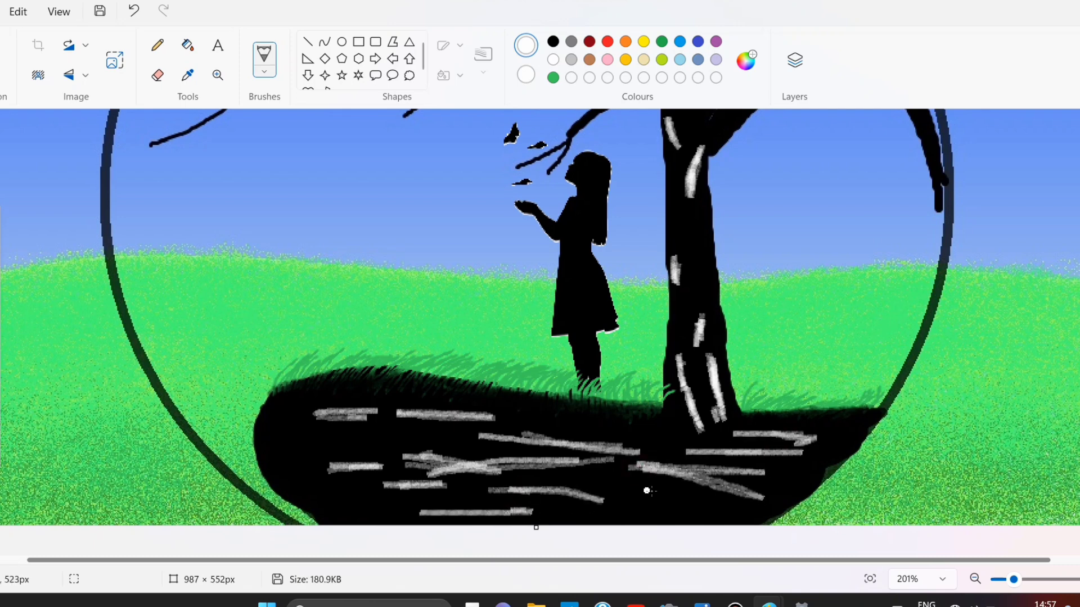
- Strengthen the ground streaks with more white strokes and add a few along its lower edge and below the trunk
{"action": "mouse_move", "coordinate": [686, 503]}
{"action": "left_mouse_down"}
{"action": "mouse_move", "coordinate": [619, 506]}
{"action": "mouse_move", "coordinate": [735, 512]}
{"action": "left_mouse_up"}
{"action": "mouse_move", "coordinate": [462, 457]}
{"action": "left_mouse_down"}
{"action": "mouse_move", "coordinate": [388, 450]}
{"action": "mouse_move", "coordinate": [320, 468]}
{"action": "left_mouse_up"}
{"action": "mouse_move", "coordinate": [307, 415]}
{"action": "left_mouse_down"}
{"action": "mouse_move", "coordinate": [362, 415]}
{"action": "mouse_move", "coordinate": [329, 415]}
{"action": "left_mouse_up"}
{"action": "left_click_drag", "start_coordinate": [419, 417], "coordinate": [495, 418]}
{"action": "left_click_drag", "start_coordinate": [507, 440], "coordinate": [618, 449]}
{"action": "left_click_drag", "start_coordinate": [481, 464], "coordinate": [382, 485]}
{"action": "left_click_drag", "start_coordinate": [354, 478], "coordinate": [432, 467]}
{"action": "left_click_drag", "start_coordinate": [629, 433], "coordinate": [600, 433]}
{"action": "left_click_drag", "start_coordinate": [534, 429], "coordinate": [501, 438]}
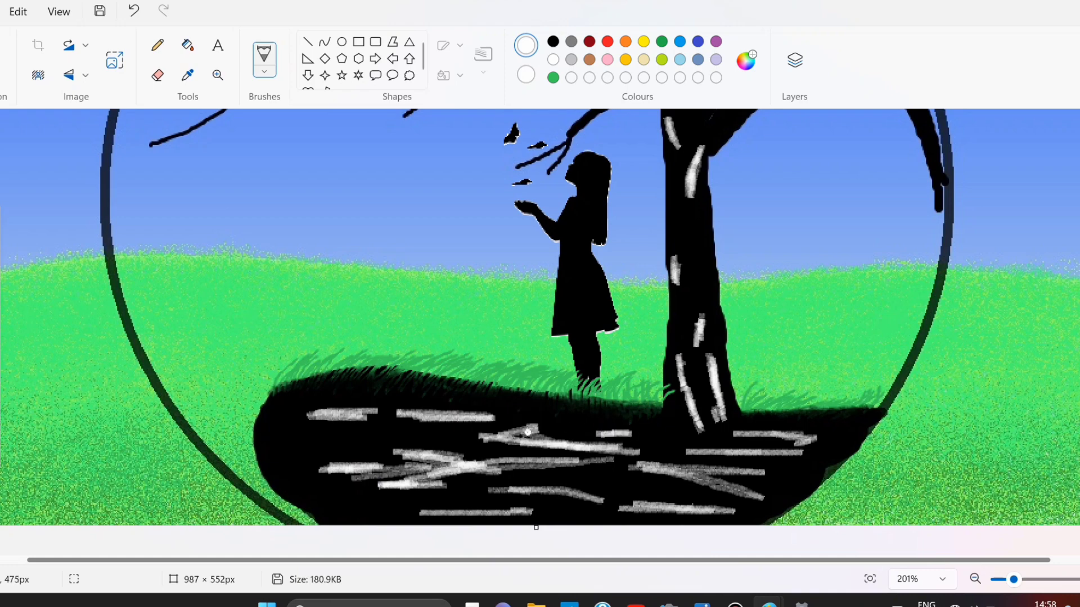
{"action": "left_click_drag", "start_coordinate": [683, 437], "coordinate": [641, 444]}
{"action": "left_click_drag", "start_coordinate": [669, 498], "coordinate": [582, 506]}
- Tone down the white streaks on the ground with black strokes
{"action": "left_click", "coordinate": [553, 41]}
{"action": "mouse_move", "coordinate": [309, 415]}
{"action": "left_mouse_down"}
{"action": "mouse_move", "coordinate": [437, 427]}
{"action": "mouse_move", "coordinate": [495, 417]}
{"action": "left_mouse_up"}
{"action": "left_click_drag", "start_coordinate": [478, 436], "coordinate": [619, 450]}
{"action": "left_click_drag", "start_coordinate": [529, 466], "coordinate": [321, 469]}
{"action": "left_click_drag", "start_coordinate": [419, 512], "coordinate": [533, 512]}
{"action": "left_click_drag", "start_coordinate": [731, 509], "coordinate": [534, 503]}
{"action": "left_click_drag", "start_coordinate": [754, 490], "coordinate": [697, 483]}
{"action": "left_click_drag", "start_coordinate": [805, 449], "coordinate": [686, 453]}
- Tone down the white highlights along the tree trunk and its base with black strokes
{"action": "mouse_move", "coordinate": [708, 419]}
{"action": "left_mouse_down"}
{"action": "mouse_move", "coordinate": [686, 398]}
{"action": "mouse_move", "coordinate": [701, 432]}
{"action": "left_mouse_up"}
{"action": "scroll", "coordinate": [689, 416], "scroll_direction": "up", "scroll_amount": 2}
{"action": "left_click_drag", "start_coordinate": [669, 257], "coordinate": [679, 285]}
{"action": "left_click_drag", "start_coordinate": [701, 282], "coordinate": [691, 333]}
{"action": "left_click_drag", "start_coordinate": [674, 402], "coordinate": [676, 433]}
{"action": "left_click_drag", "start_coordinate": [702, 457], "coordinate": [697, 495]}
{"action": "scroll", "coordinate": [702, 439], "scroll_direction": "down", "scroll_amount": 2}
{"action": "left_click_drag", "start_coordinate": [711, 355], "coordinate": [721, 422]}
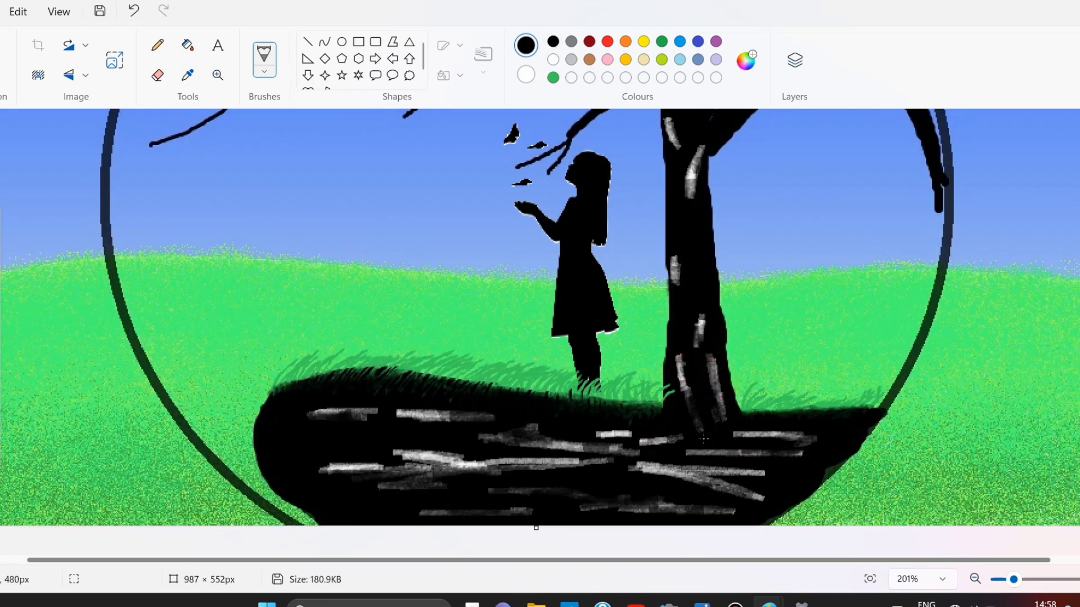